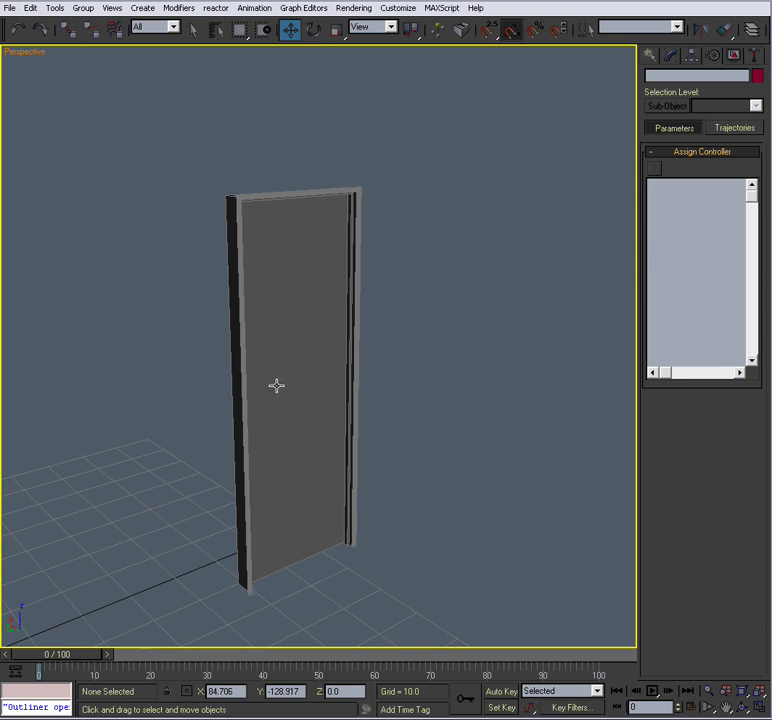
Step: Examine the door and its surrounding frame from several angles
scroll(308, 360, up, 4)
alt+middle_drag(315, 345, 293, 350)
scroll(293, 335, down, 5)
scroll(252, 357, up, 6)
scroll(281, 343, down, 5)
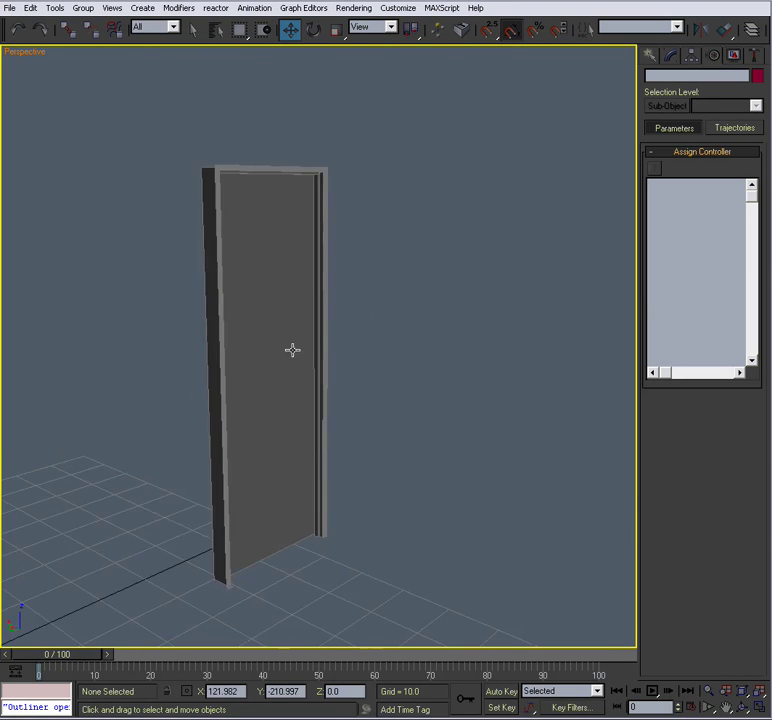
scroll(293, 350, up, 3)
alt+middle_drag(282, 298, 478, 365)
middle_drag(478, 365, 360, 422)
scroll(362, 420, up, 3)
scroll(369, 370, down, 4)
alt+middle_drag(369, 370, 310, 348)
scroll(343, 371, up, 3)
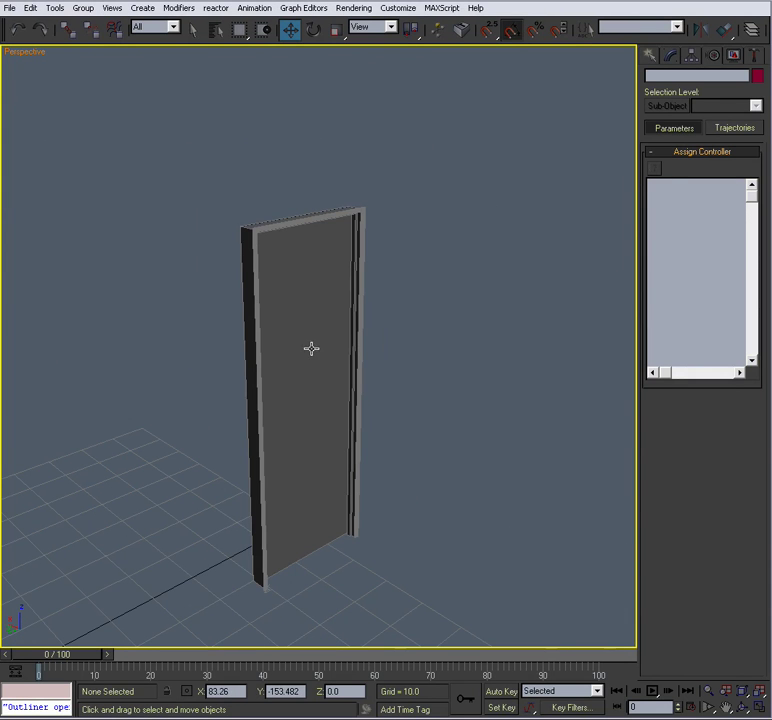
click(312, 348)
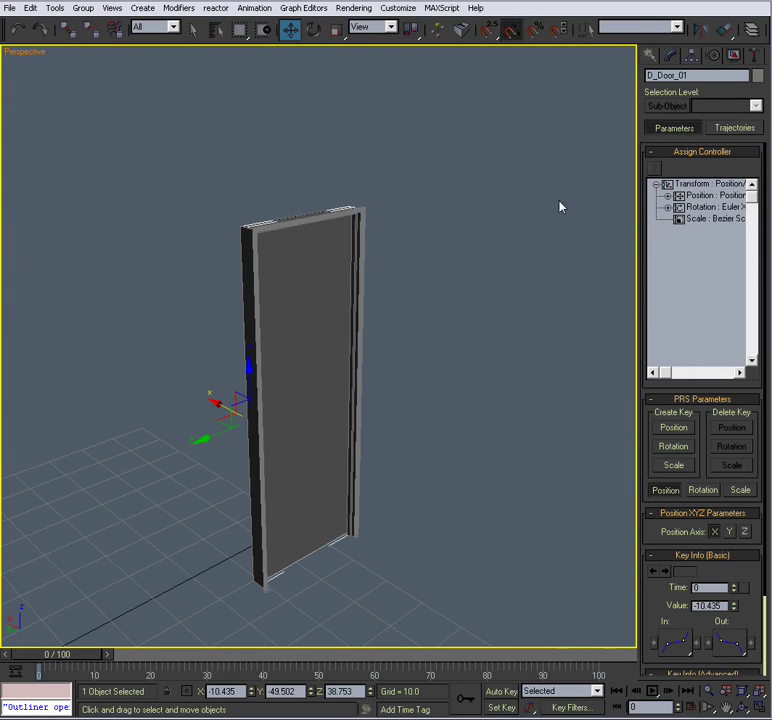
Step: Draw a thin cylinder in the top view beside the door's edge, about 0.17 in radius and 1.9 high
click(650, 56)
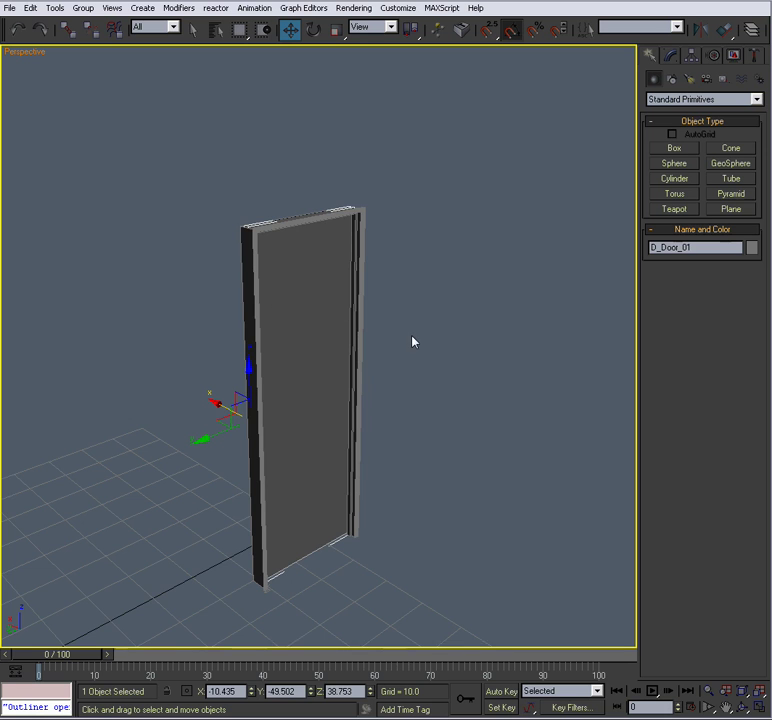
click(433, 366)
alt+middle_drag(343, 428, 422, 438)
scroll(337, 403, up, 3)
click(326, 341)
scroll(410, 422, up, 3)
scroll(400, 420, down, 3)
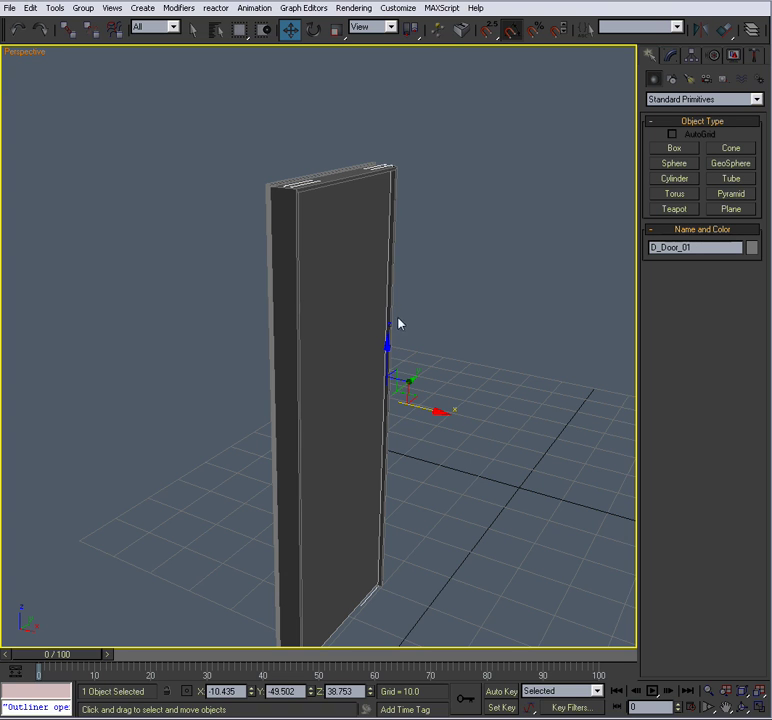
click(462, 336)
key(alt+w)
click(234, 253)
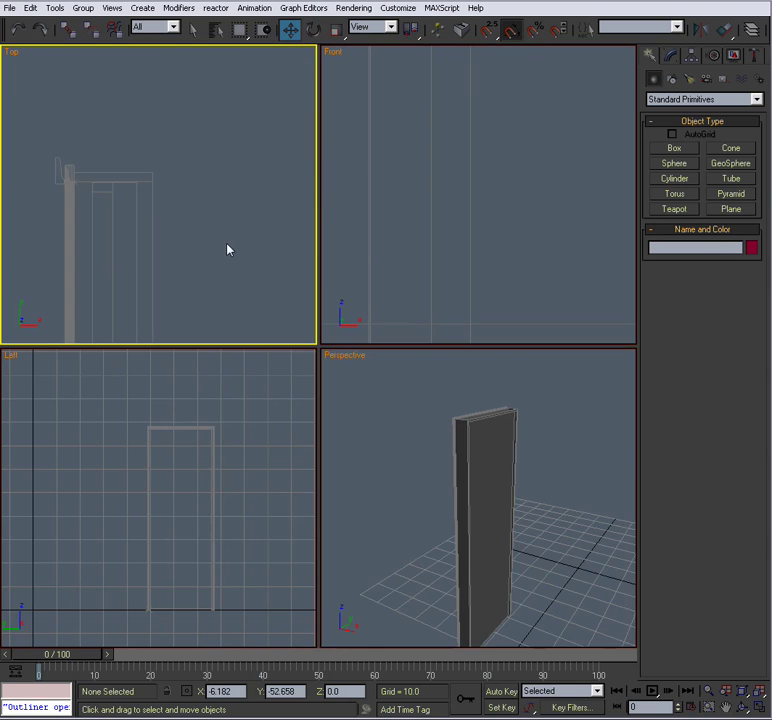
key(alt+w)
click(665, 178)
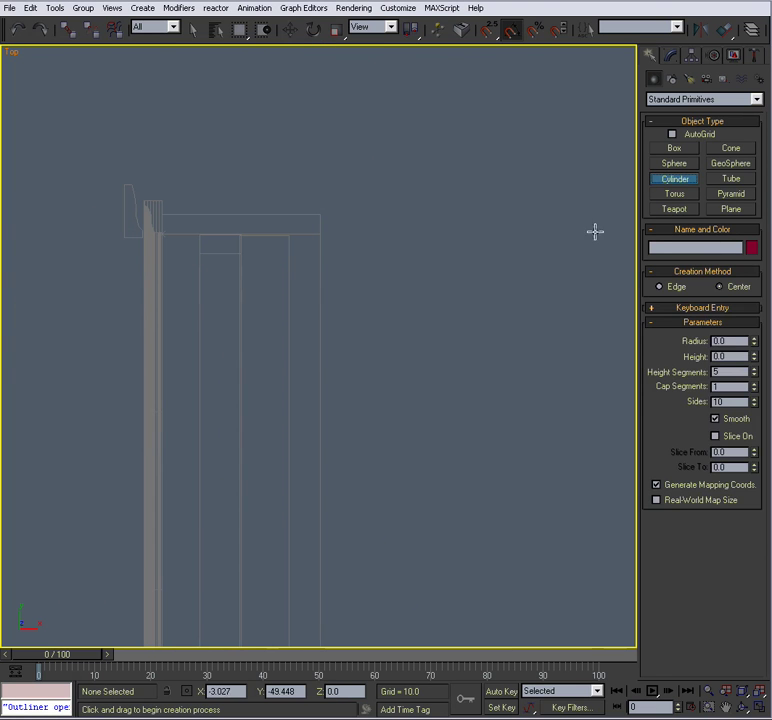
drag(371, 290, 376, 291)
click(376, 293)
key(w)
Step: Examine the new cylinder and its placement next to the door in the perspective view
key(alt+w)
middle_drag(457, 419, 409, 413)
key(alt+w)
scroll(410, 414, up, 3)
middle_drag(441, 451, 394, 318)
key(alt+w)
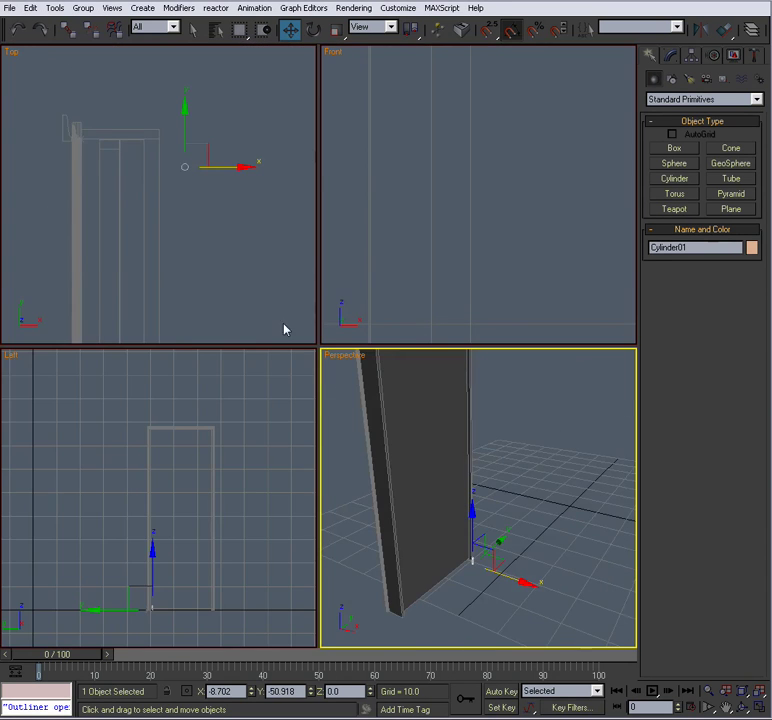
key(alt+w)
alt+middle_drag(456, 454, 493, 443)
scroll(512, 431, down, 3)
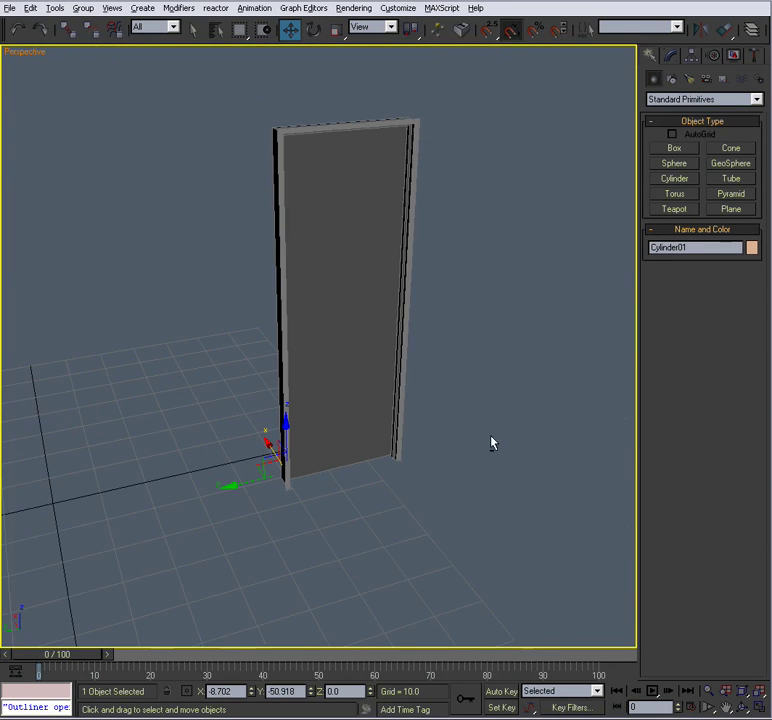
alt+middle_drag(171, 288, 460, 400)
scroll(460, 400, up, 2)
scroll(358, 446, up, 2)
scroll(412, 336, up, 2)
key(z)
alt+middle_drag(403, 350, 418, 363)
scroll(419, 331, down, 2)
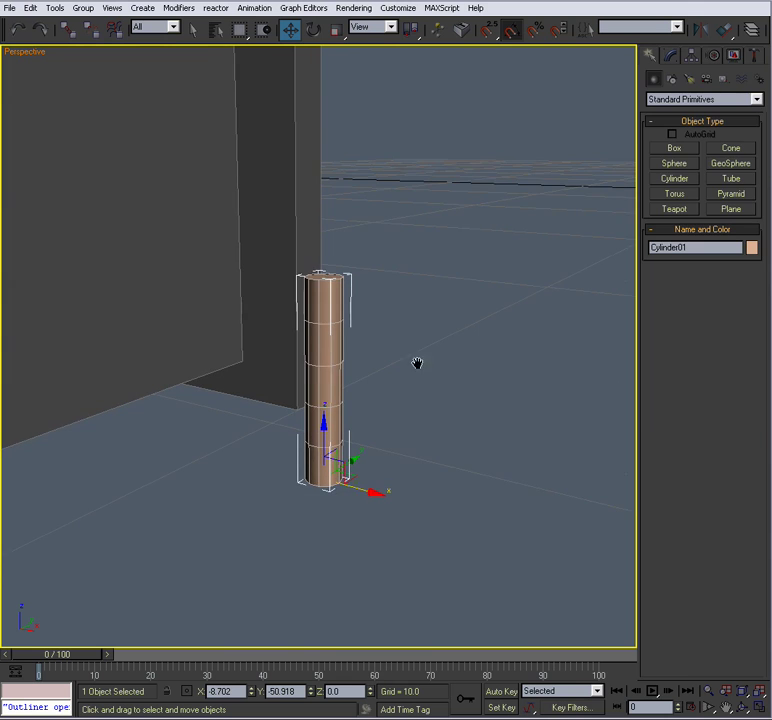
Step: Set the cylinder's radius to 0.2
click(671, 55)
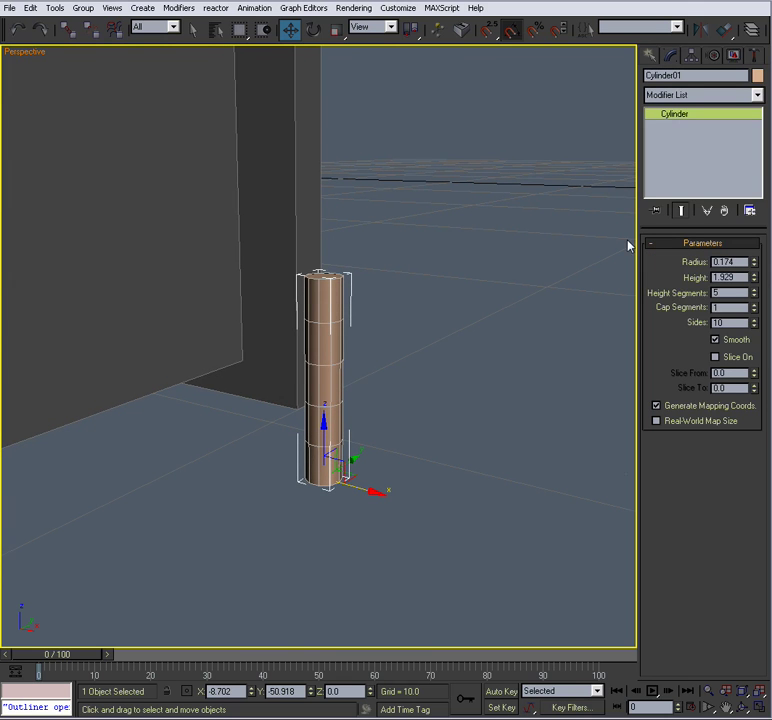
double_click(729, 261)
text(125)
key(Return)
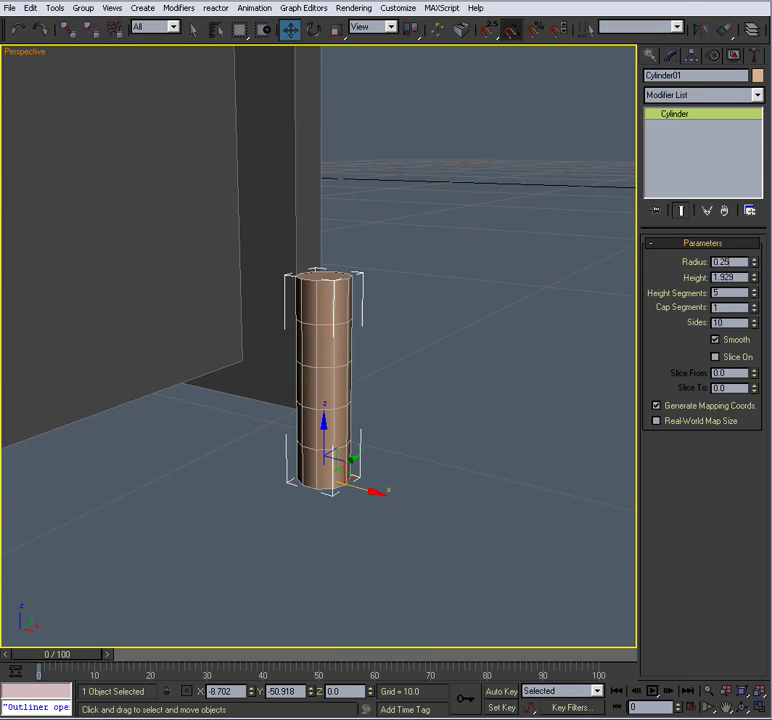
double_click(710, 262)
text(1.9)
text(2)
key(Return)
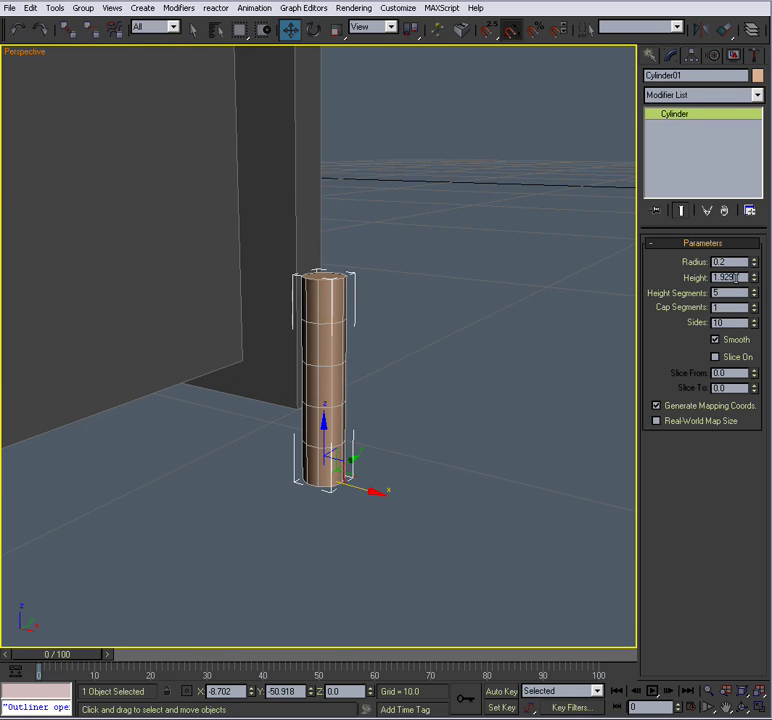
Step: Set the cylinder's height to 3.5
text(4)
key(Return)
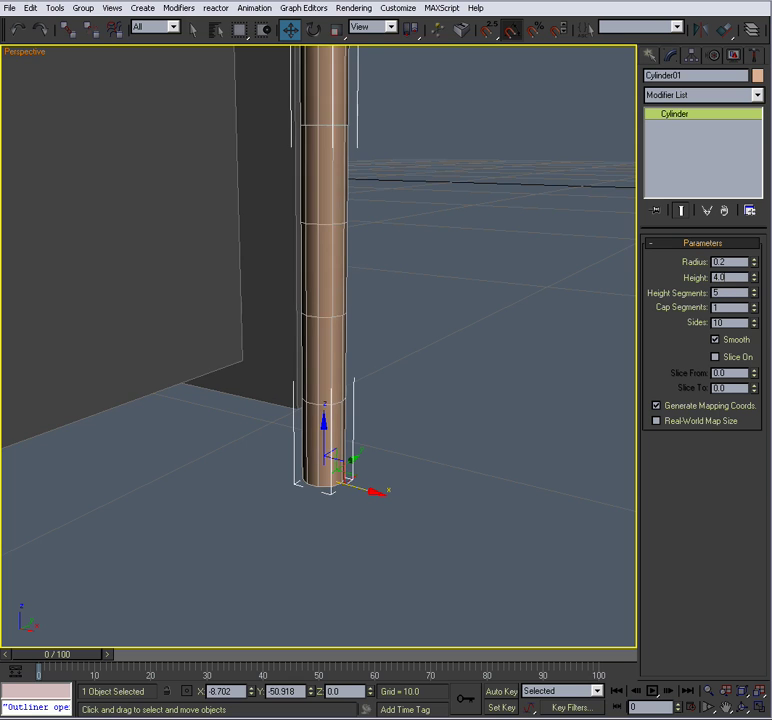
scroll(420, 385, down, 5)
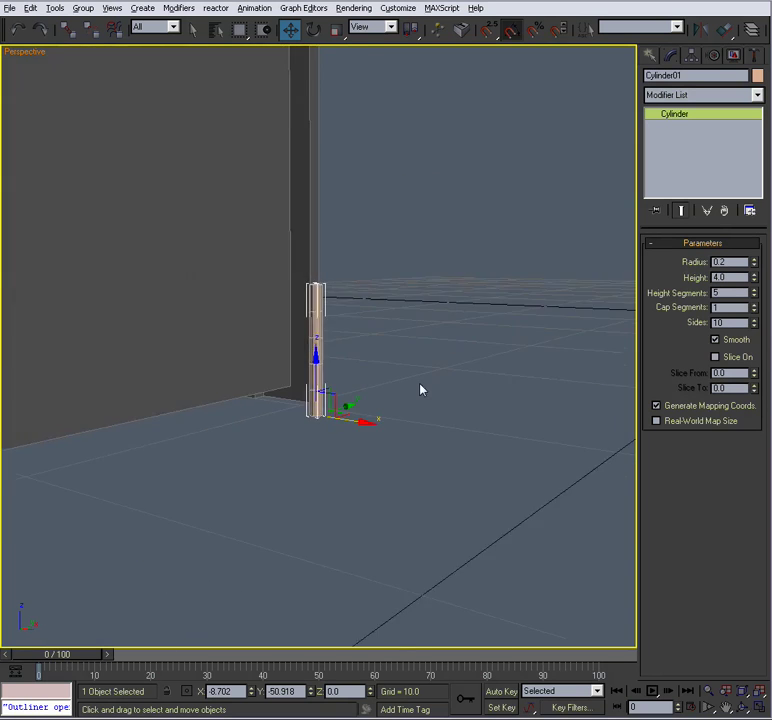
scroll(432, 396, up, 2)
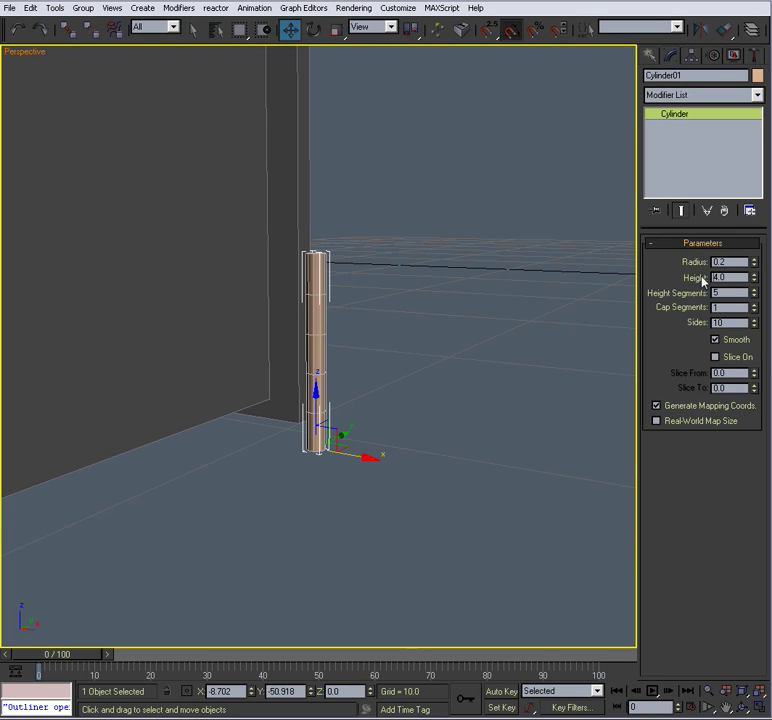
text(3.5)
key(Return)
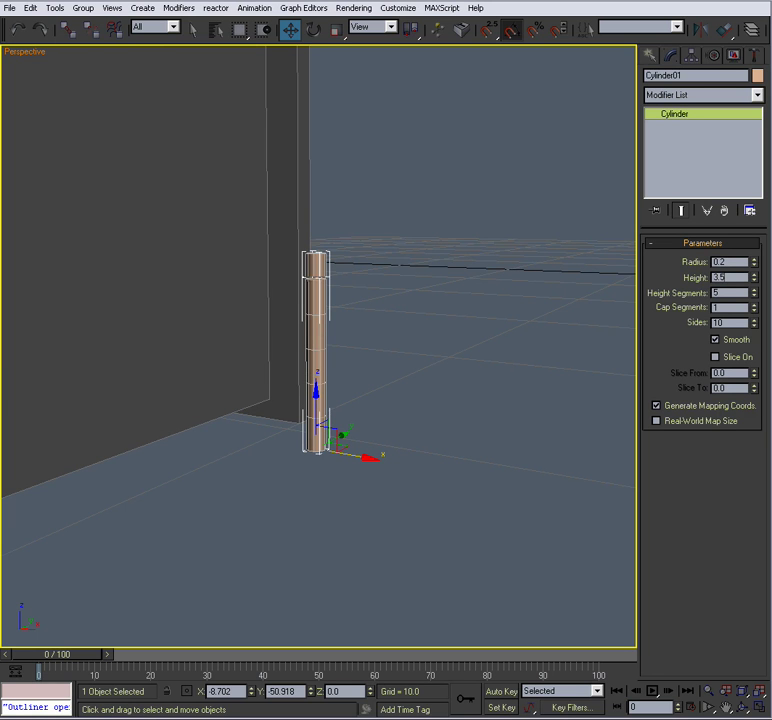
Step: Examine the cylinder's sides, height segments and cap from close up and from above
scroll(370, 385, up, 4)
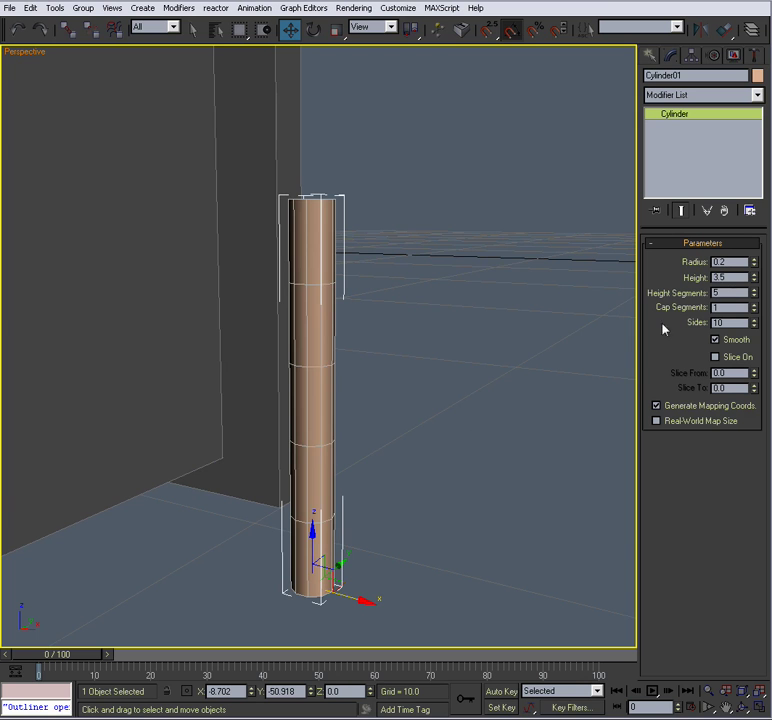
alt+middle_drag(421, 359, 425, 375)
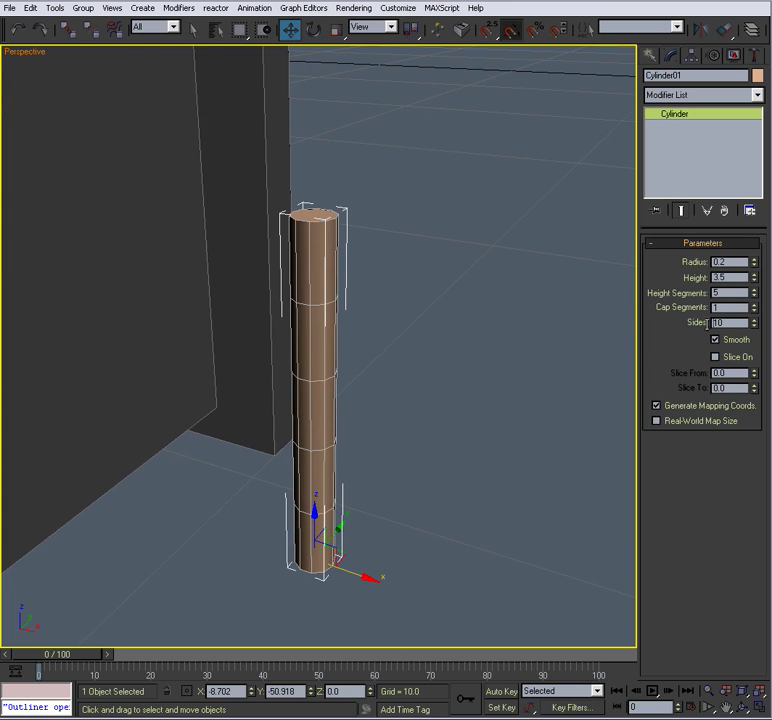
scroll(486, 367, up, 4)
alt+middle_drag(486, 388, 465, 388)
scroll(487, 388, down, 3)
scroll(472, 375, down, 2)
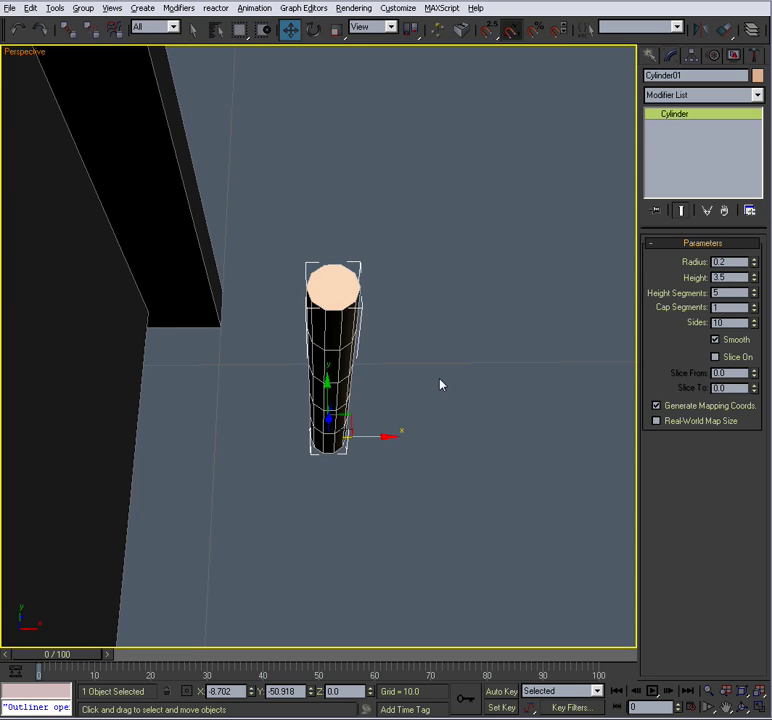
scroll(438, 378, up, 5)
alt+middle_drag(444, 364, 370, 302)
scroll(375, 330, down, 3)
alt+middle_drag(379, 352, 470, 393)
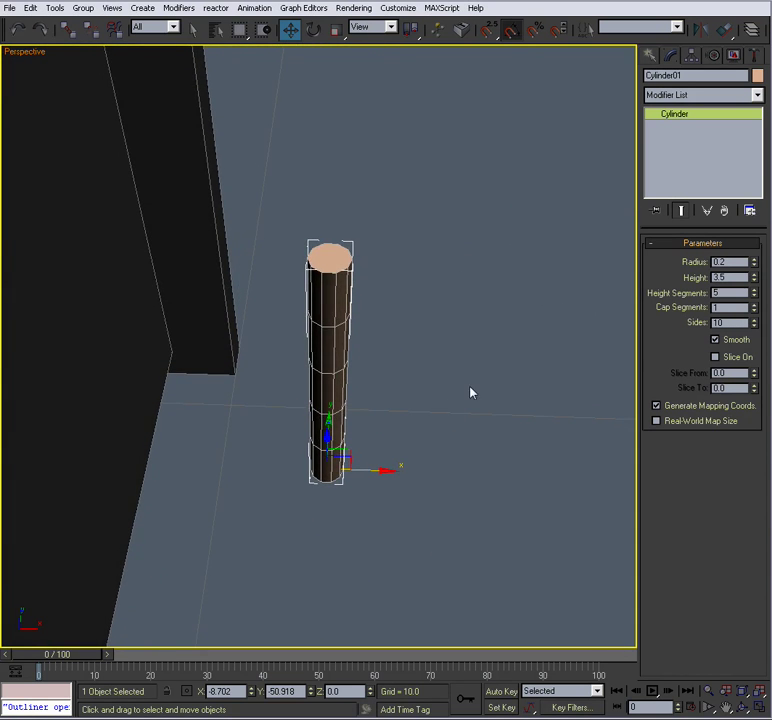
Step: Convert the cylinder to an Editable Poly
right_click(325, 294)
click(520, 497)
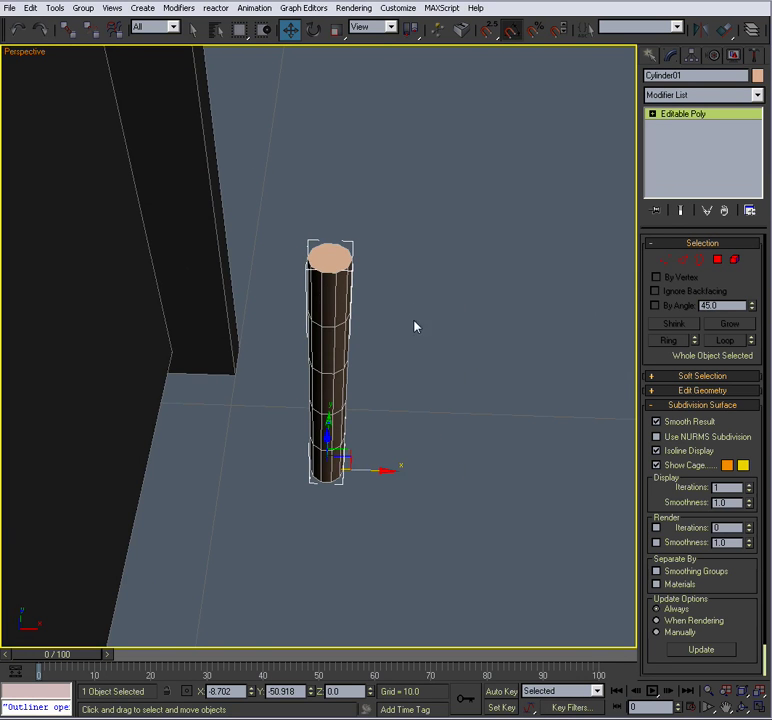
alt+middle_drag(429, 331, 451, 346)
Step: Select the polygons of the cylinder's top, middle and bottom segments
click(718, 260)
alt+middle_drag(420, 280, 393, 193)
drag(393, 193, 290, 265)
drag(360, 363, 280, 386)
ctrl+drag(327, 505, 246, 534)
alt+middle_drag(246, 534, 333, 548)
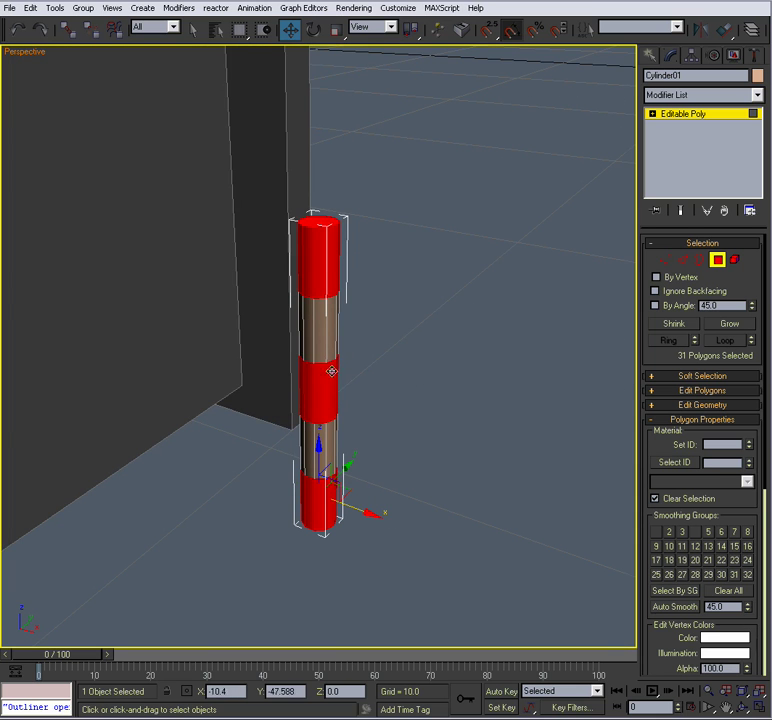
Step: Change the cylinder's object color to the gray custom color and leave polygon editing
click(757, 77)
click(256, 391)
click(458, 438)
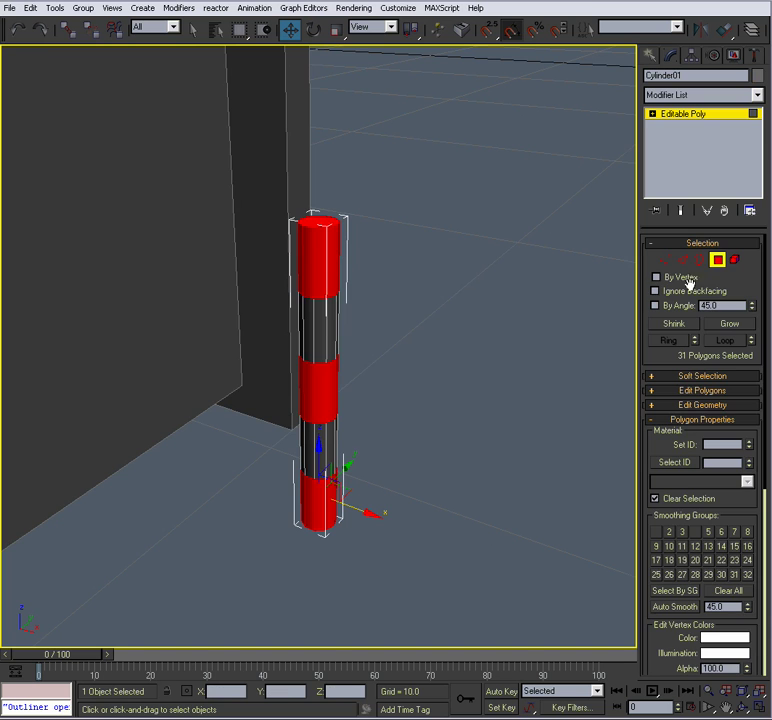
click(717, 259)
click(415, 355)
alt+middle_drag(415, 355, 430, 316)
key(ctrl+z)
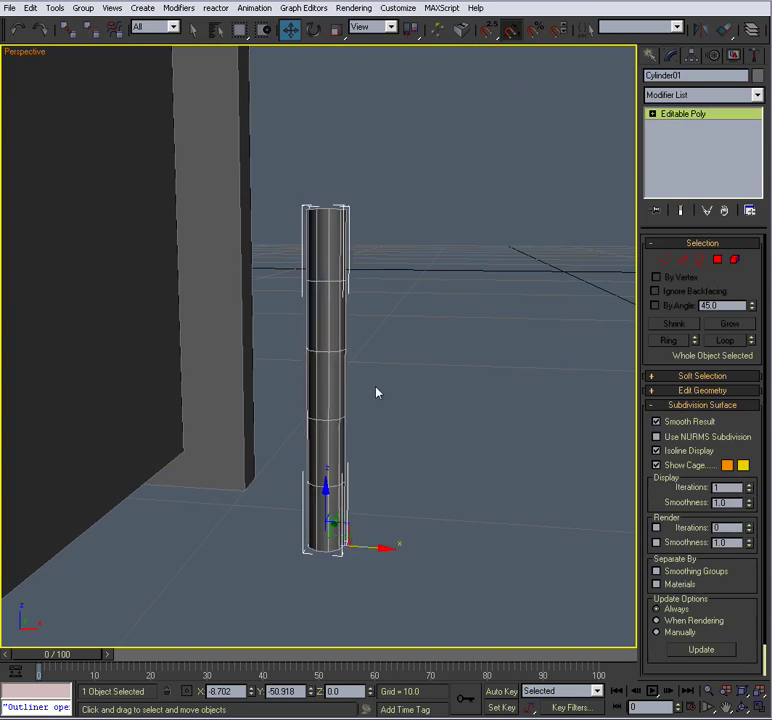
Step: Turn off random color assignment for objects in the Object Color settings
alt+middle_drag(376, 393, 415, 401)
click(458, 374)
scroll(458, 374, up, 5)
scroll(446, 375, down, 5)
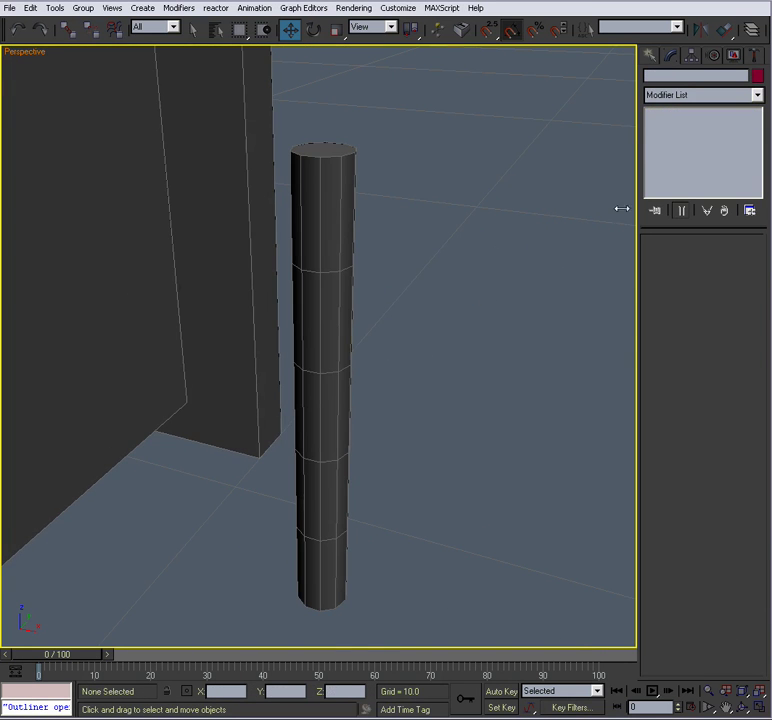
click(757, 76)
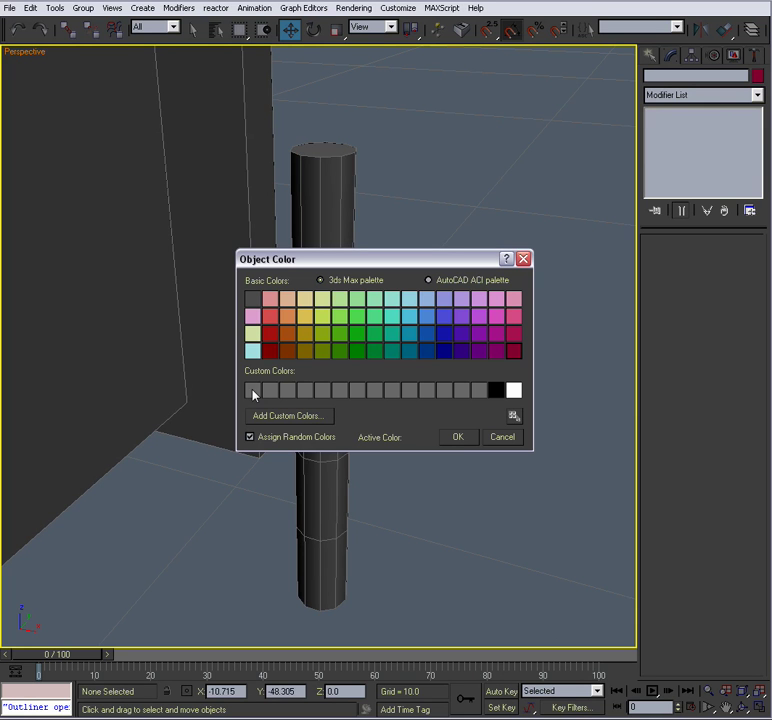
click(250, 437)
click(459, 438)
Step: Select the cylinder's polygons in alternating bands: the top, middle and bottom segments together
alt+middle_drag(482, 369, 353, 349)
click(330, 360)
click(717, 260)
drag(439, 184, 307, 235)
alt+middle_drag(376, 379, 380, 365)
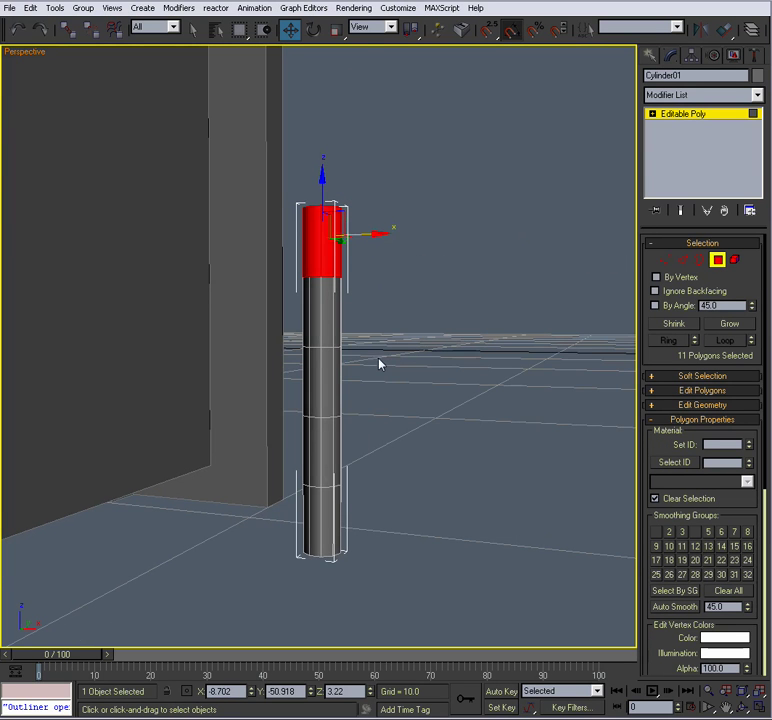
ctrl+drag(303, 389, 303, 390)
ctrl+drag(405, 531, 270, 538)
alt+middle_drag(270, 538, 340, 498)
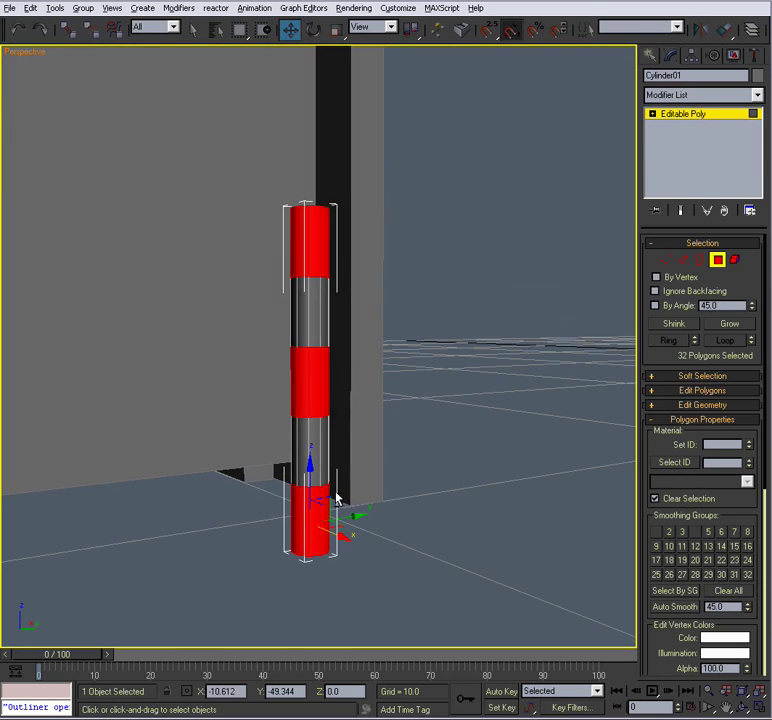
Step: Detach the selected cylinder bands as a separate object named D_TopHinge
click(698, 377)
click(690, 341)
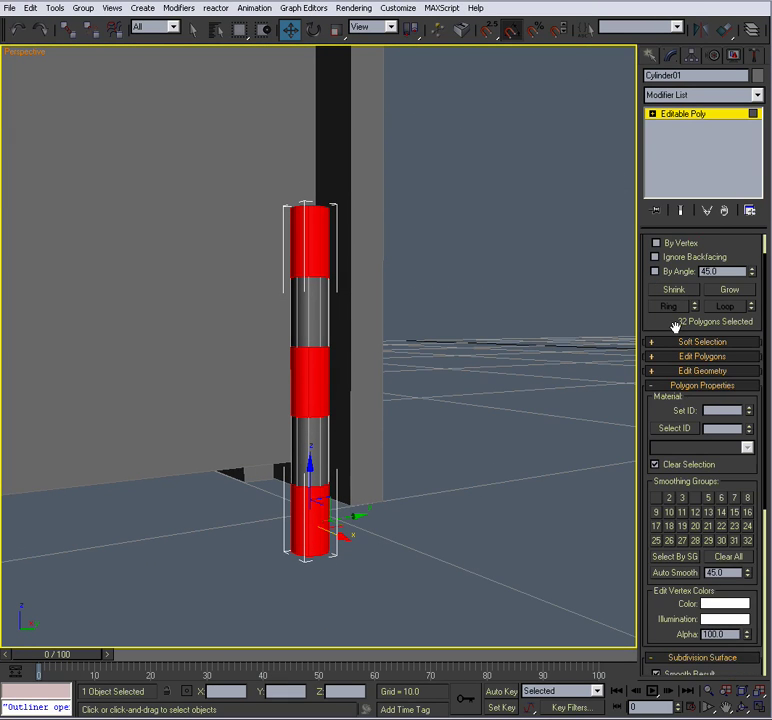
scroll(688, 498, up, 2)
click(683, 389)
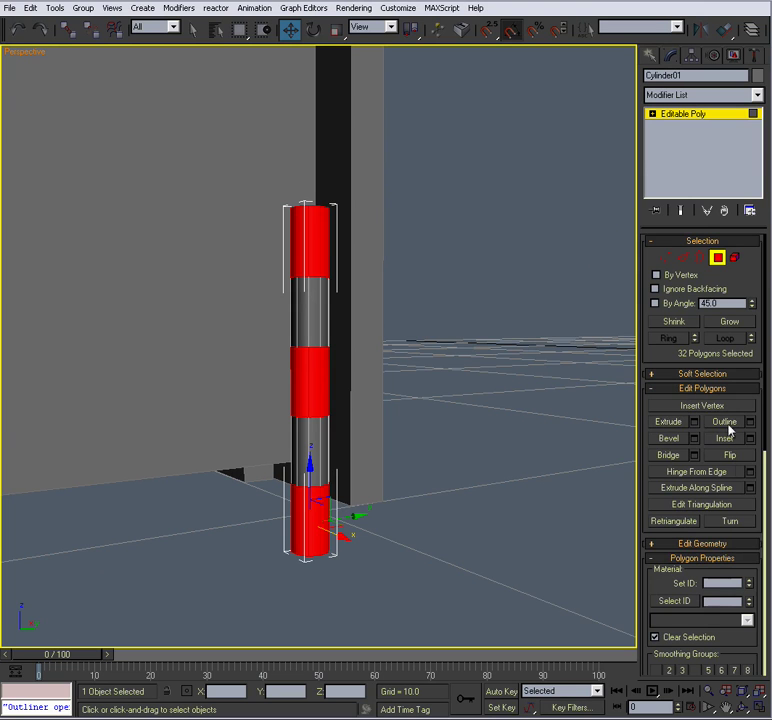
click(685, 544)
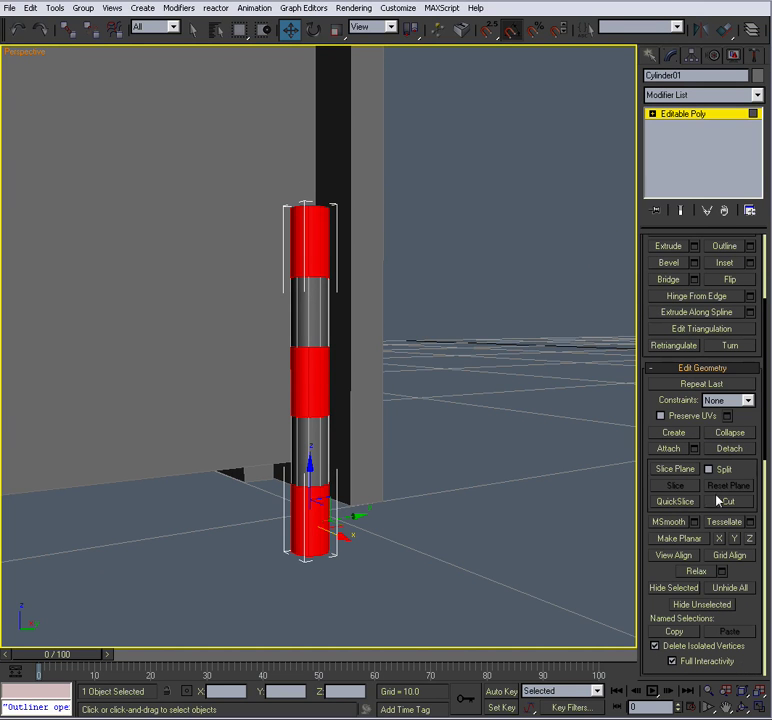
click(729, 449)
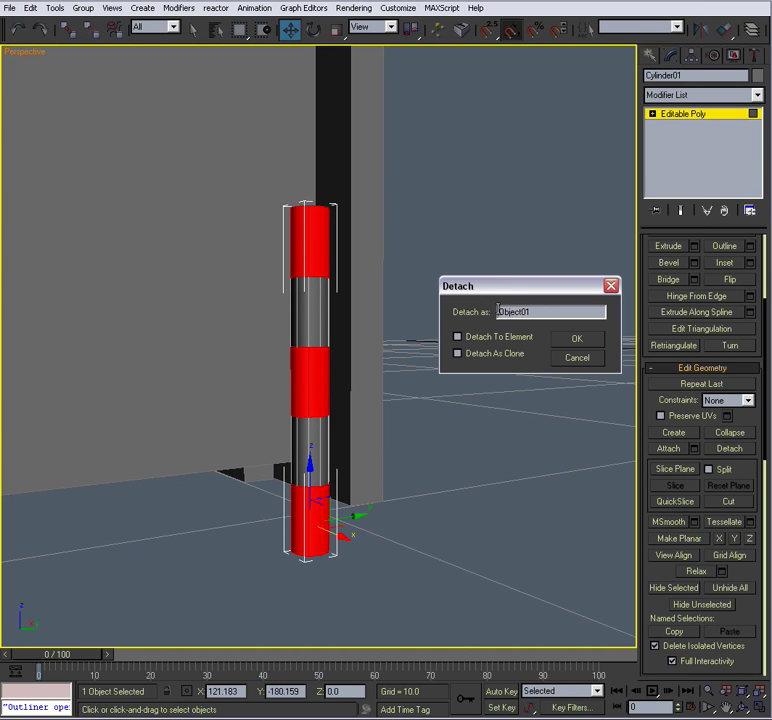
text(D_TopHinge)
key(Return)
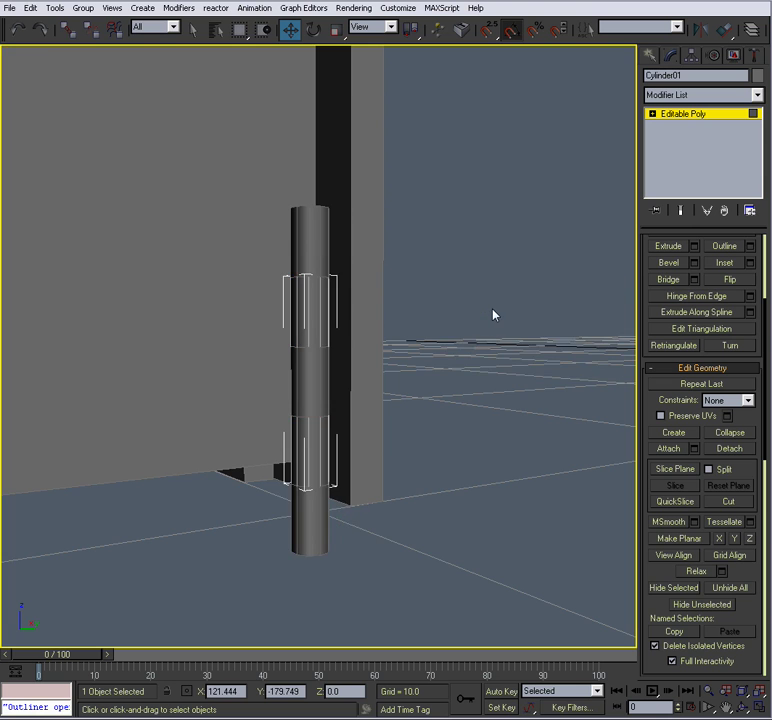
alt+middle_drag(381, 329, 403, 350)
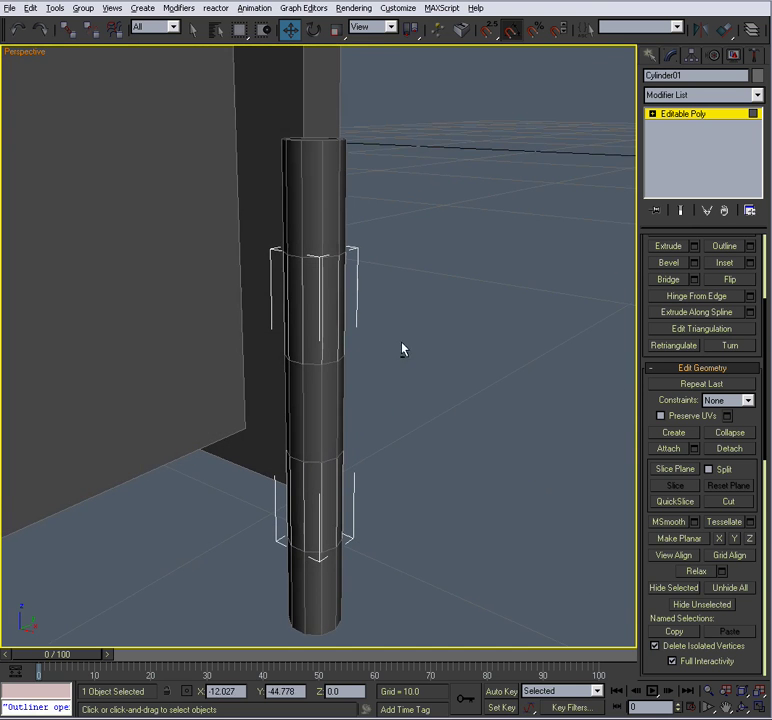
Step: Leave polygon editing and rename the object holding the two remaining cylinder bands D_Bottom
click(677, 117)
alt+middle_drag(482, 269, 402, 291)
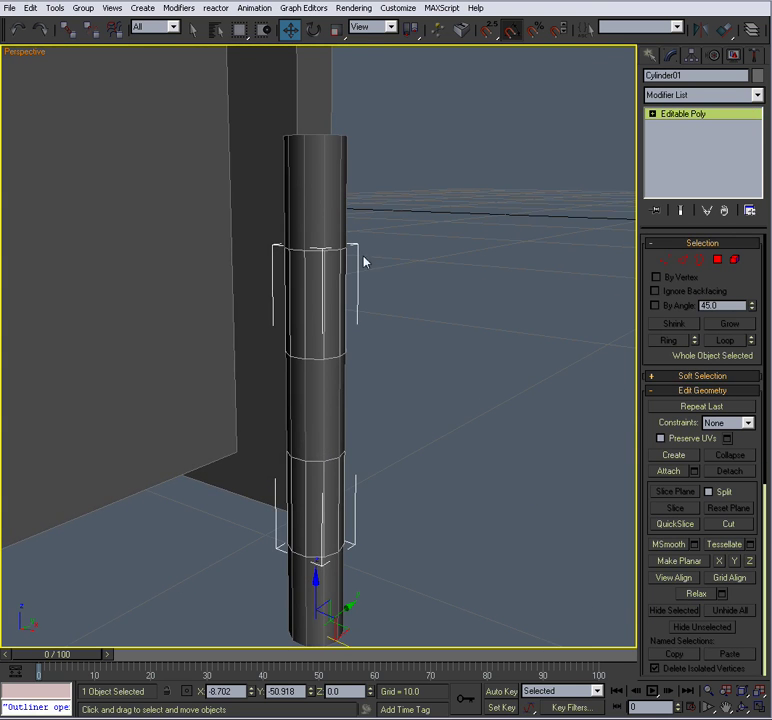
click(323, 160)
scroll(388, 243, down, 3)
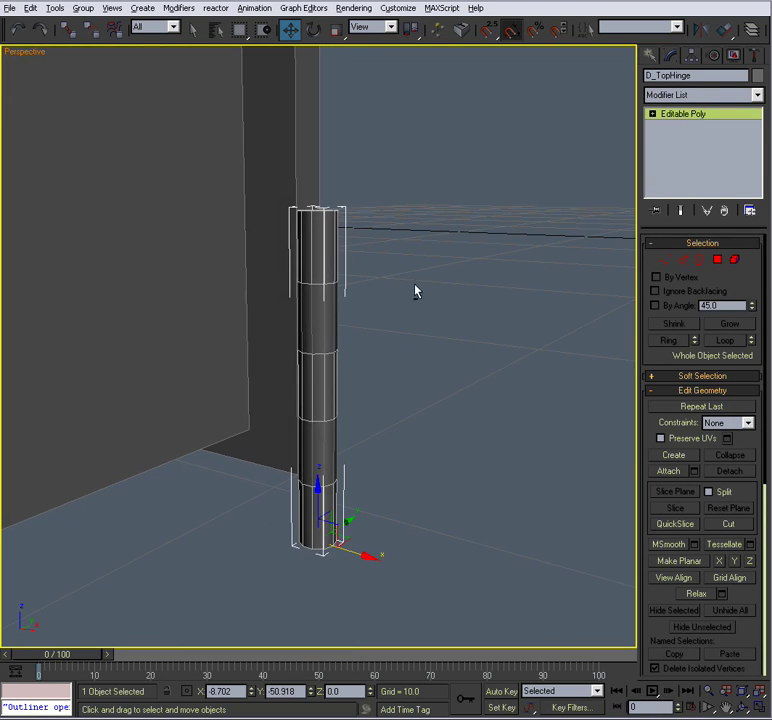
click(312, 325)
click(700, 76)
text(D_Bottom)
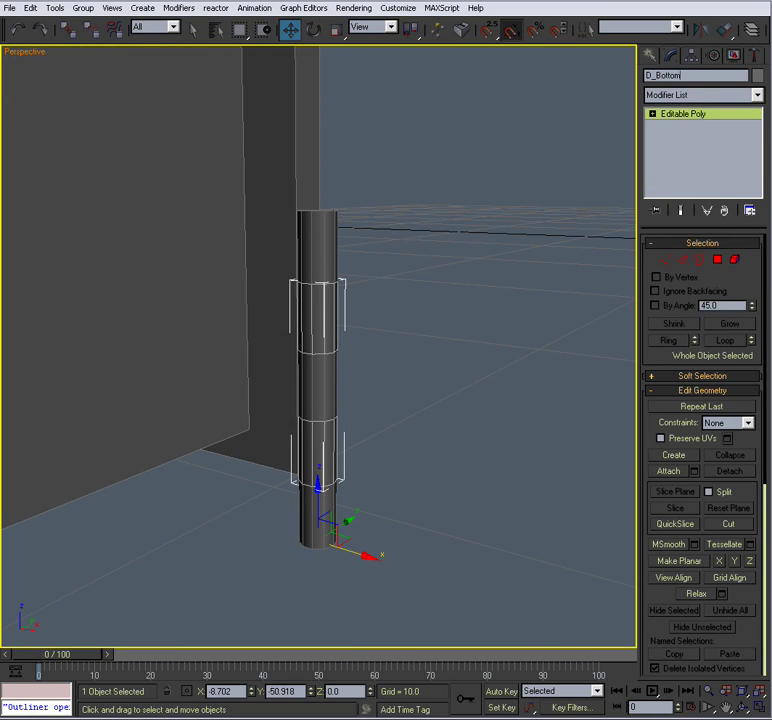
text(Hi)
key(BackSpace)
key(BackSpace)
click(355, 443)
Step: Select all the vertical edges of D_TopHinge's top, middle and bottom bands
scroll(369, 451, up, 3)
alt+middle_drag(369, 451, 351, 417)
click(333, 236)
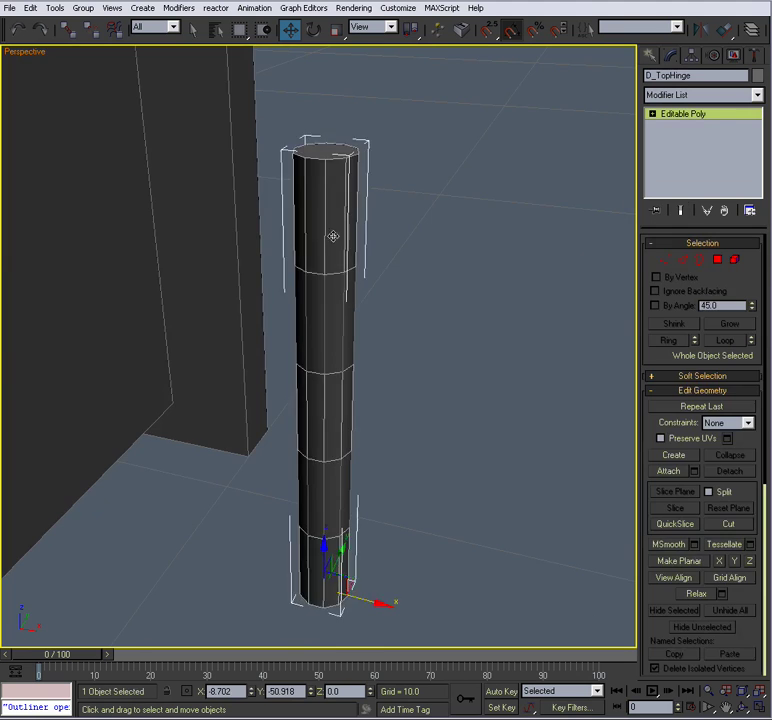
alt+middle_drag(333, 236, 345, 307)
click(684, 260)
alt+middle_drag(451, 303, 398, 263)
drag(398, 263, 222, 268)
ctrl+drag(349, 390, 300, 395)
ctrl+drag(312, 515, 272, 512)
alt+middle_drag(272, 512, 320, 498)
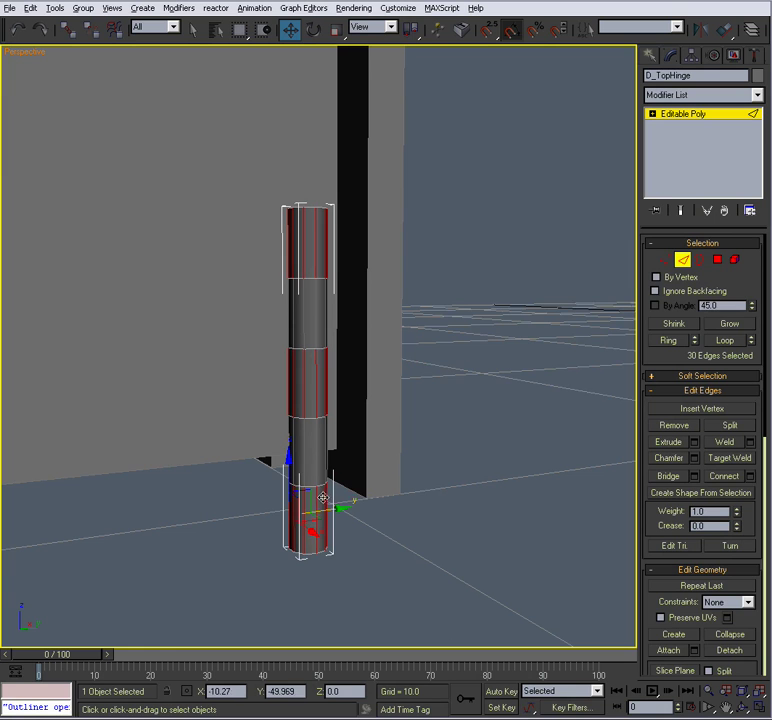
Step: Connect the selected vertical edges with 2 segments, pinched apart so the new loops sit close to each band's ends
click(750, 476)
click(531, 318)
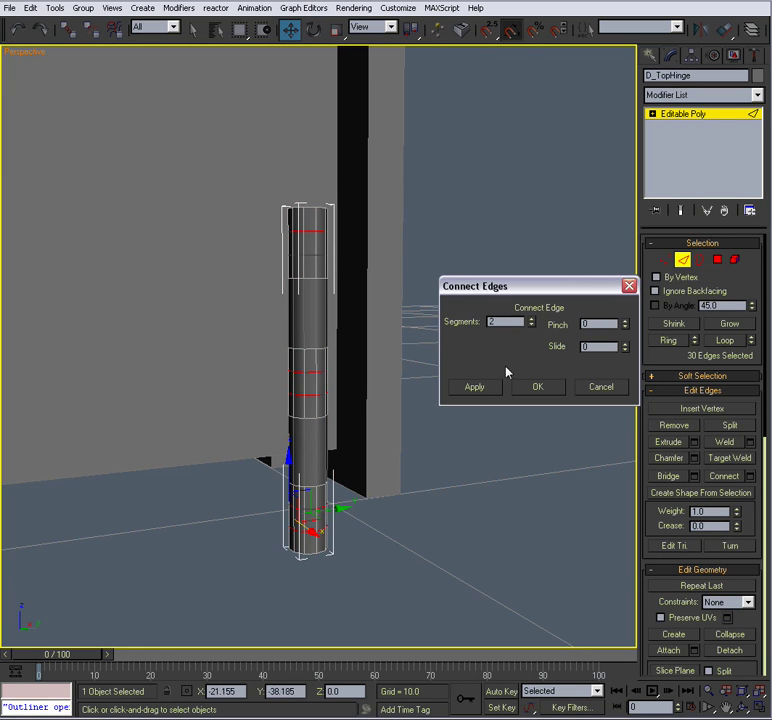
drag(624, 327, 626, 195)
click(551, 386)
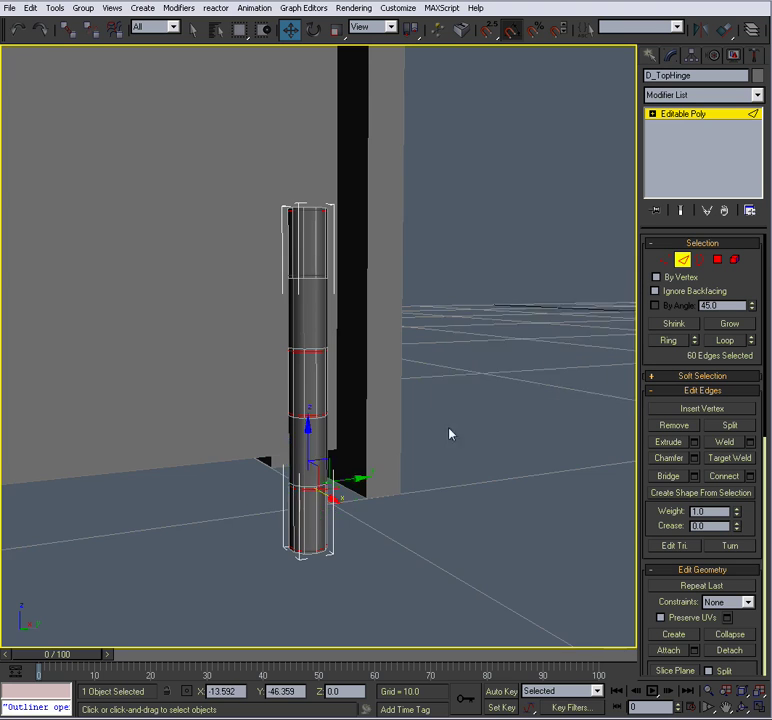
Step: Select the four open borders of D_TopHinge at the seams between bands and scale them uniformly to 95 percent
scroll(423, 442, up, 3)
scroll(425, 435, up, 3)
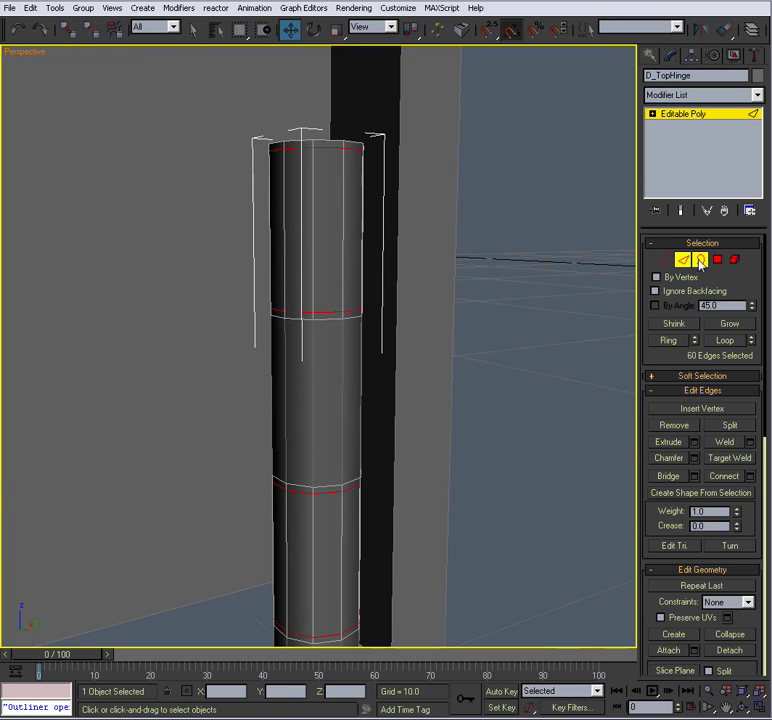
click(699, 259)
click(329, 320)
middle_drag(351, 367, 327, 315)
ctrl+click(327, 310)
ctrl+click(312, 461)
alt+middle_drag(315, 463, 364, 417)
ctrl+click(340, 379)
scroll(366, 414, down, 4)
key(r)
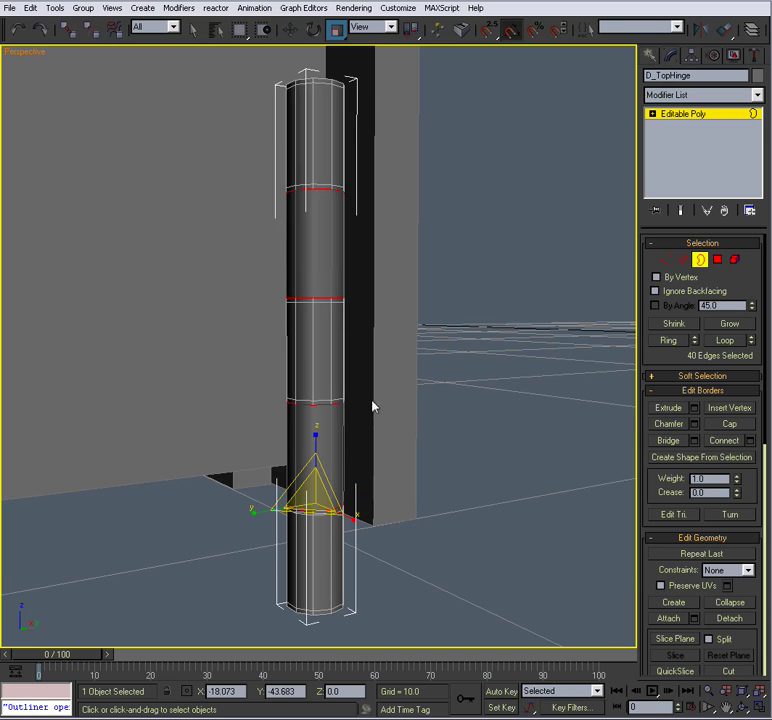
drag(309, 495, 312, 497)
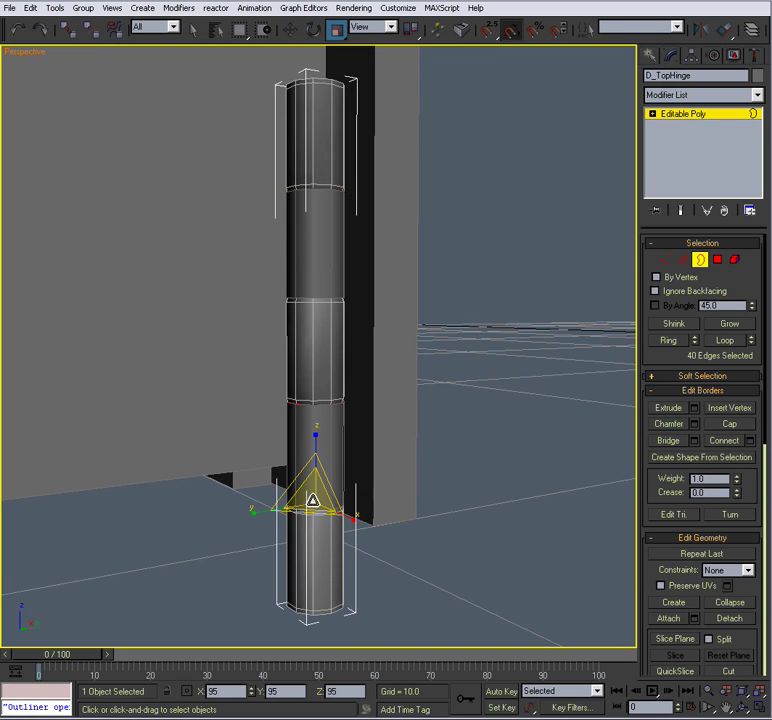
Step: Examine the narrowed band ends of the hinge cylinder from several angles, with and without the object selected
click(717, 258)
alt+middle_drag(394, 312, 386, 305)
middle_drag(386, 305, 360, 332)
scroll(395, 344, down, 3)
click(525, 361)
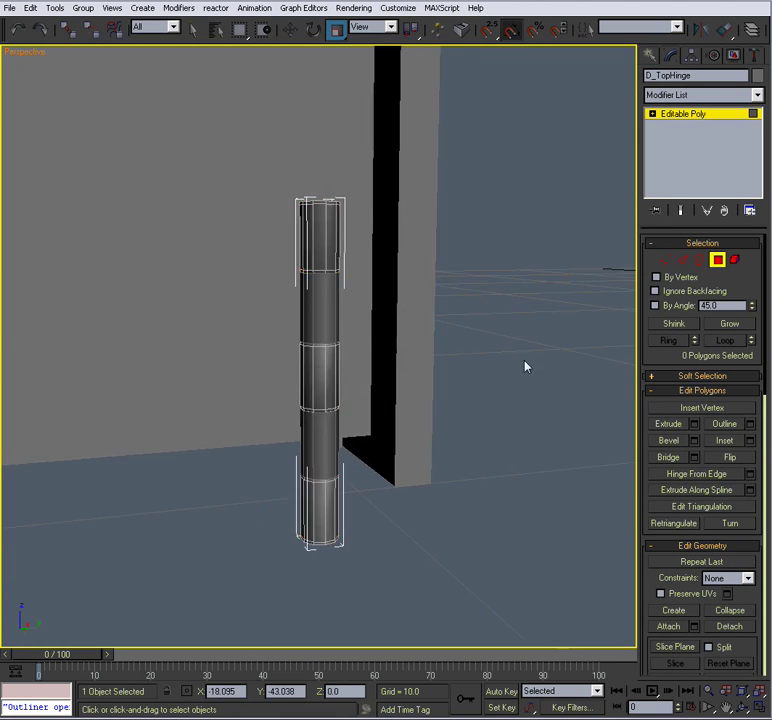
scroll(458, 391, up, 2)
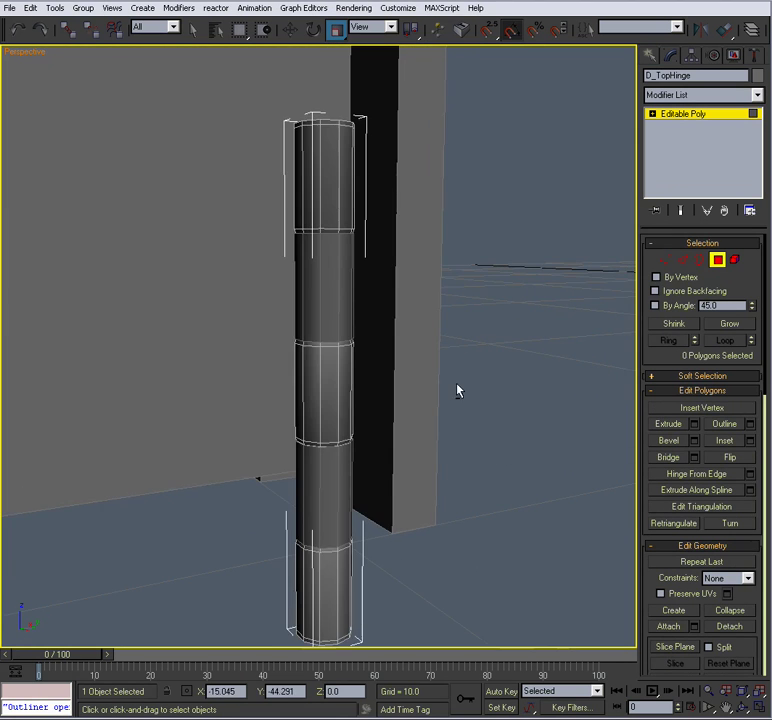
click(717, 260)
click(545, 290)
alt+middle_drag(541, 318, 462, 336)
scroll(479, 382, down, 1)
alt+middle_drag(367, 322, 389, 457)
scroll(385, 460, up, 1)
scroll(383, 460, down, 1)
click(353, 376)
alt+middle_drag(353, 376, 418, 398)
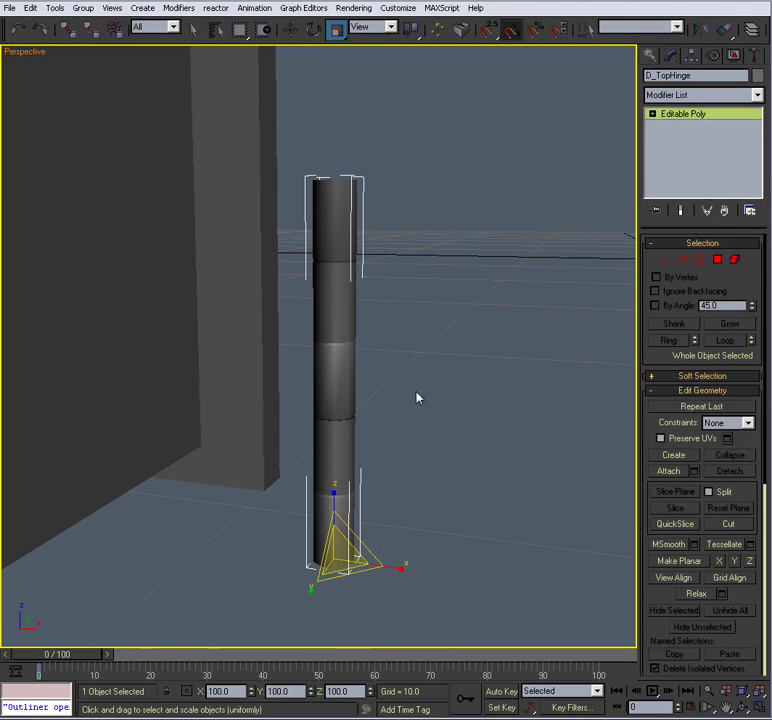
Step: Select the four narrow polygon rings of D_TopHinge at the seams between bands, working in the Front view
click(717, 260)
alt+middle_drag(519, 327, 477, 368)
scroll(477, 368, up, 6)
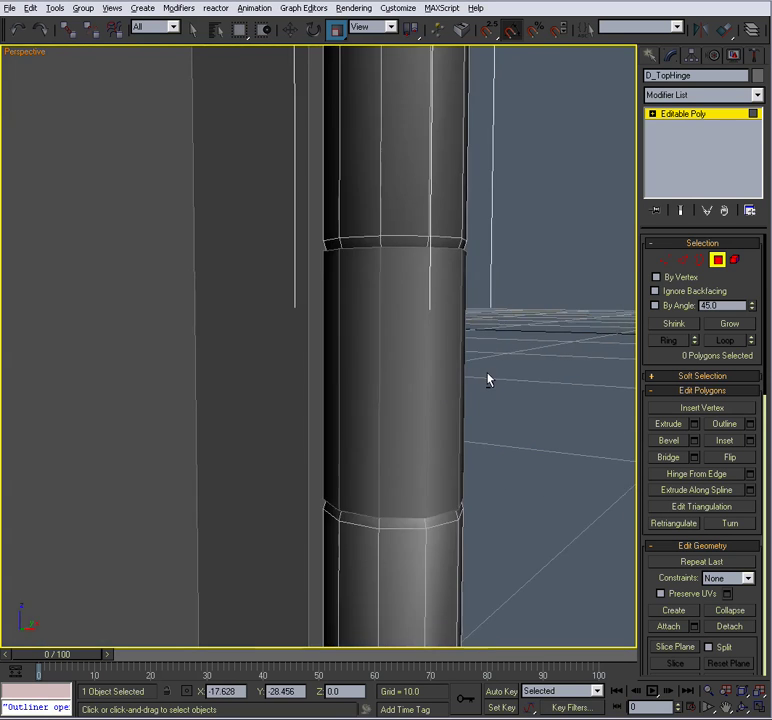
scroll(450, 384, down, 5)
key(alt+w)
scroll(484, 217, down, 5)
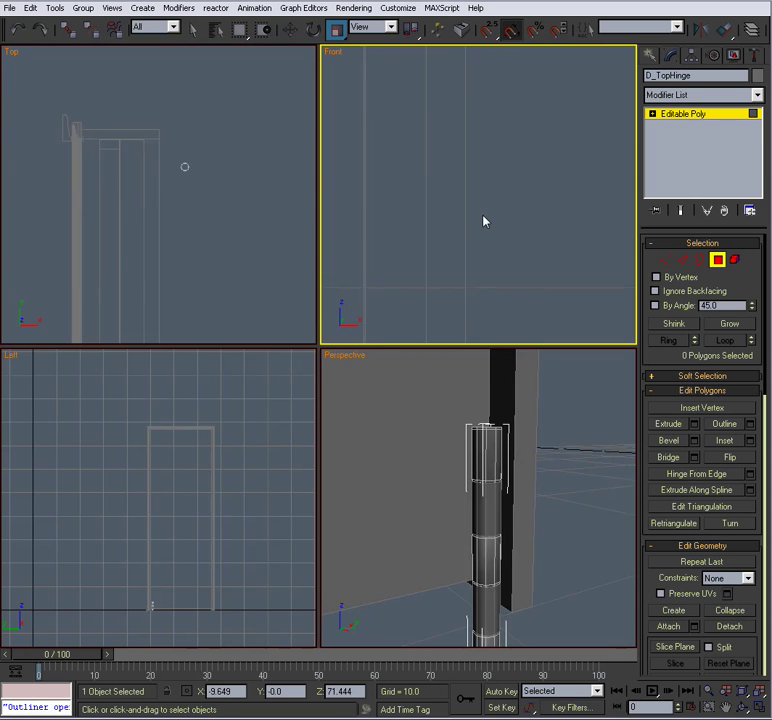
key(z)
key(alt+w)
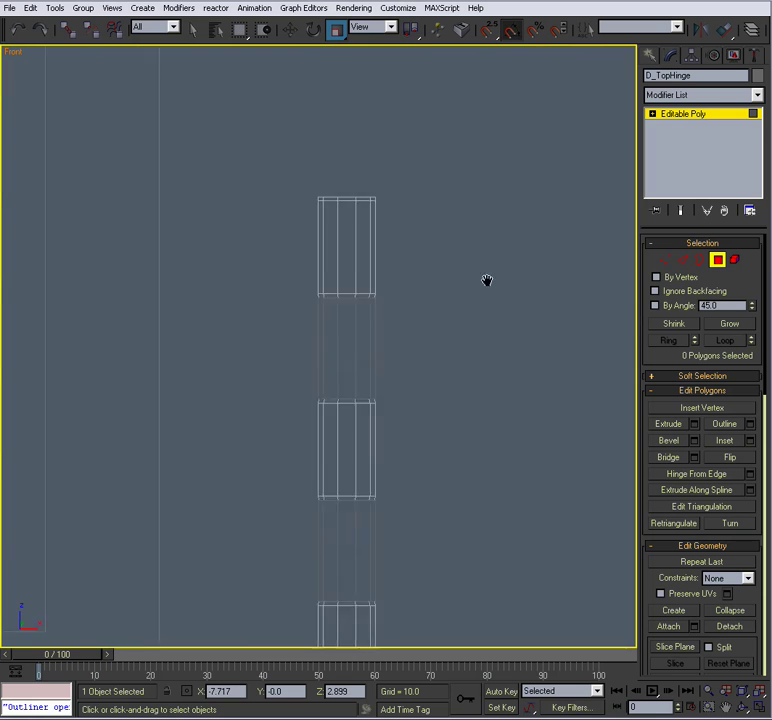
scroll(486, 279, up, 3)
drag(507, 298, 307, 317)
middle_drag(307, 317, 307, 238)
ctrl+drag(519, 308, 279, 384)
middle_drag(289, 410, 268, 233)
ctrl+drag(494, 495, 224, 390)
middle_drag(254, 428, 262, 280)
scroll(262, 280, up, 2)
ctrl+drag(559, 422, 268, 503)
scroll(262, 353, down, 3)
scroll(262, 353, down, 2)
middle_drag(262, 353, 285, 512)
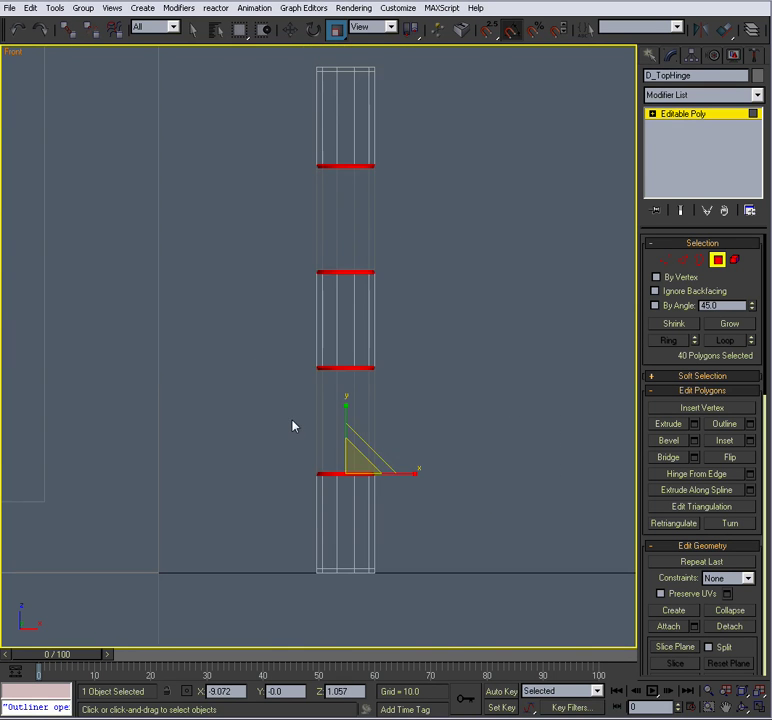
Step: Change the smoothing of the selected seam rings so they shade separately from the bands, and deselect the hinge to check it in Perspective
key(alt+w)
right_click(490, 525)
key(alt+w)
scroll(442, 494, up, 3)
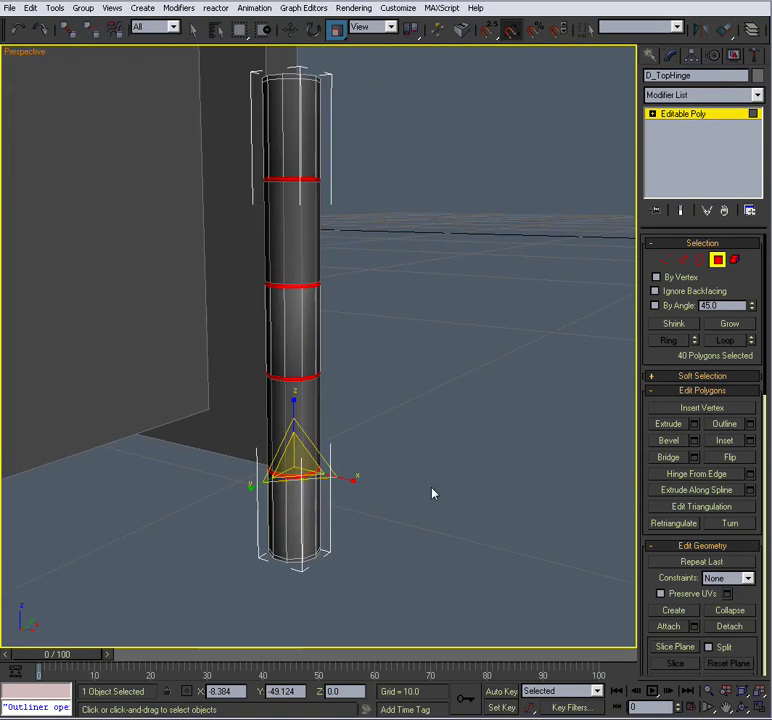
alt+middle_drag(432, 493, 465, 505)
scroll(750, 480, down, 10)
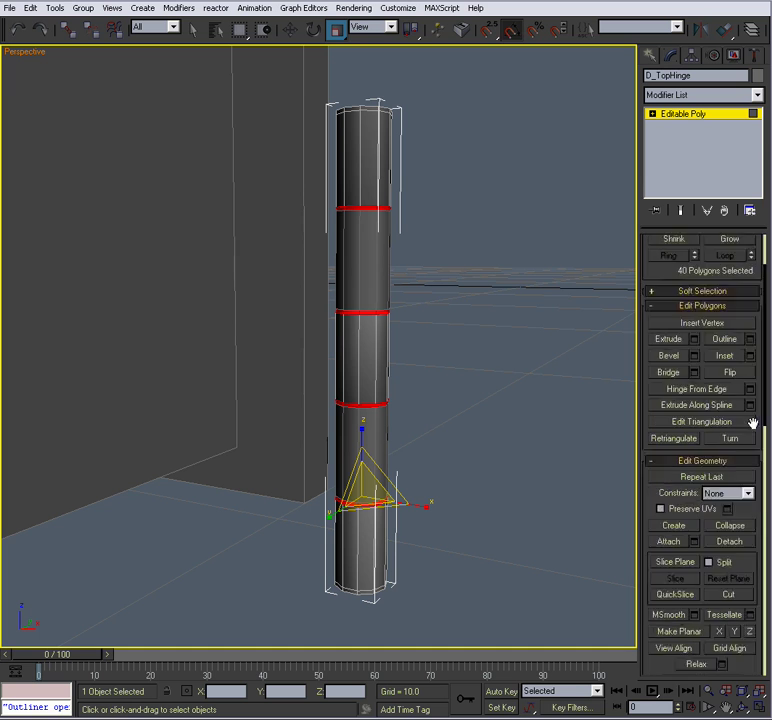
scroll(672, 412, down, 4)
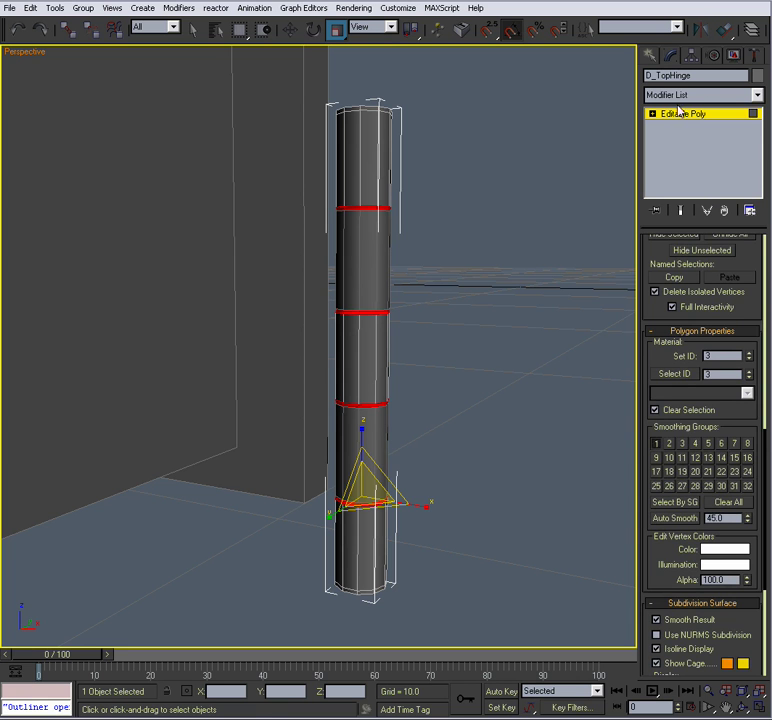
click(462, 326)
alt+middle_drag(431, 350, 434, 418)
scroll(406, 379, up, 3)
scroll(396, 441, up, 3)
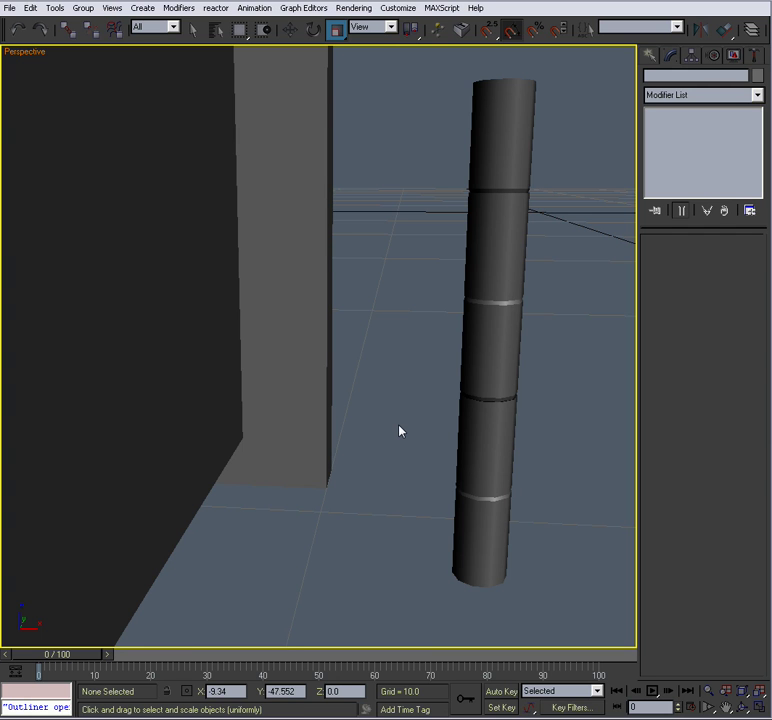
scroll(399, 431, down, 5)
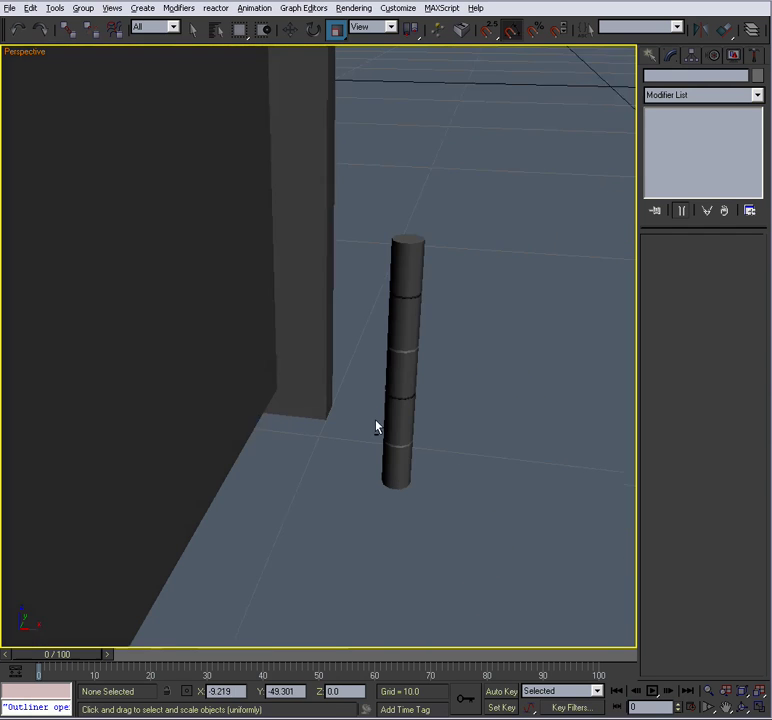
Step: Select one matching side polygon on each of D_TopHinge's three bands, with edged faces displayed
click(419, 274)
alt+middle_drag(426, 345, 327, 329)
key(F4)
scroll(396, 360, up, 4)
click(716, 260)
click(372, 268)
alt+middle_drag(370, 276, 380, 300)
ctrl+click(369, 337)
alt+middle_drag(371, 368, 425, 385)
ctrl+click(367, 440)
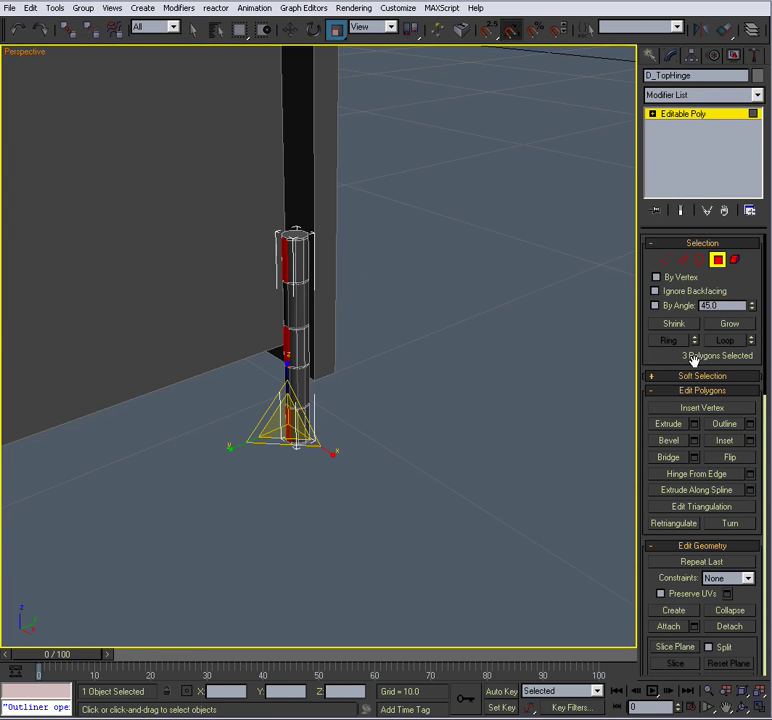
Step: Extrude the three selected side polygons as a group with a height of 1.5
click(695, 425)
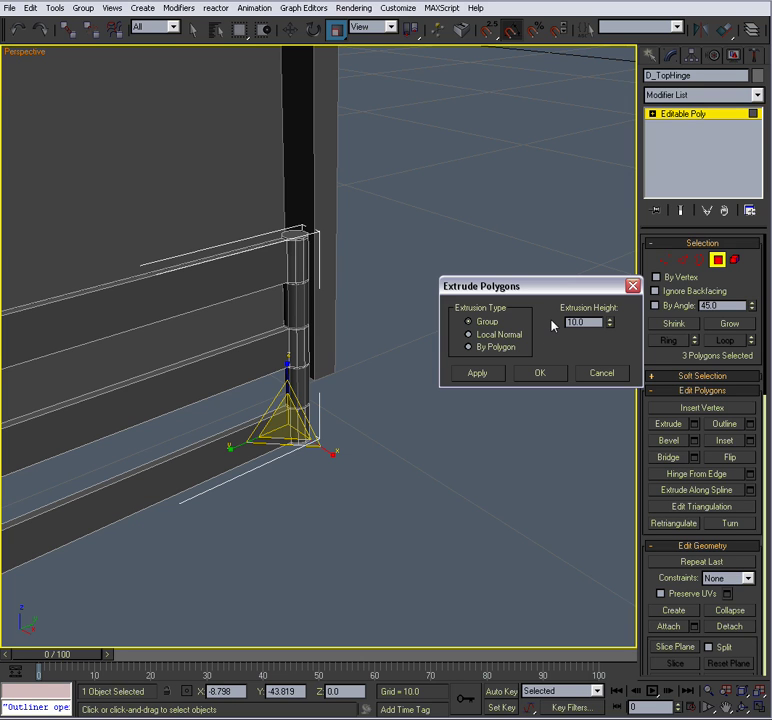
text(1.5)
key(Return)
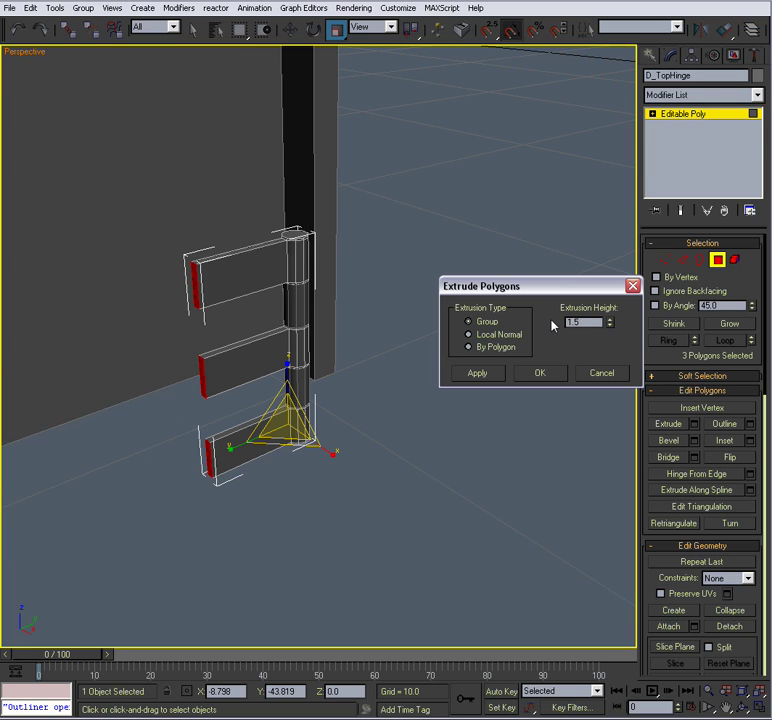
click(537, 376)
Step: Select the long horizontal edges of the three extruded leaves and connect them with 1 segment
alt+middle_drag(498, 405, 758, 225)
click(682, 260)
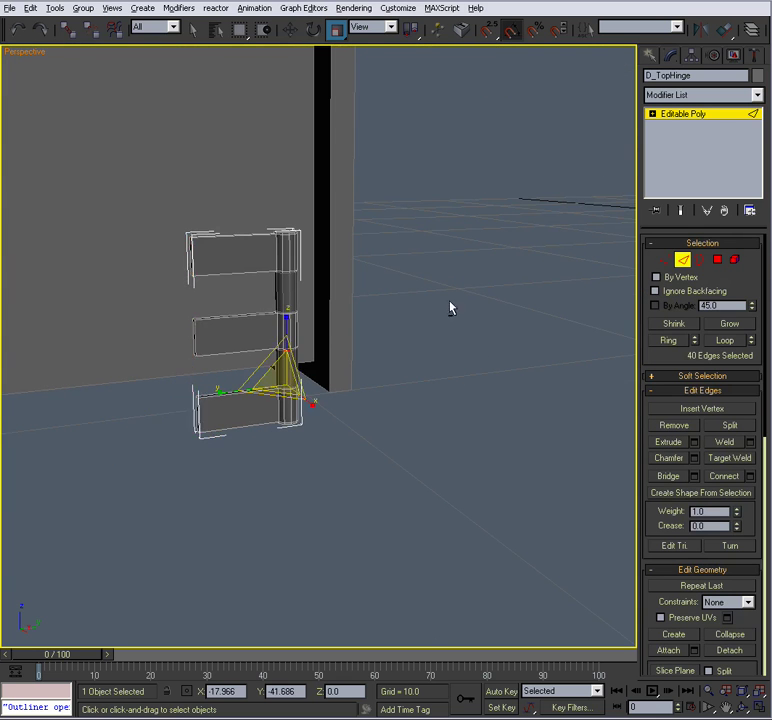
alt+middle_drag(450, 308, 222, 243)
drag(236, 338, 238, 444)
alt+middle_drag(264, 412, 326, 386)
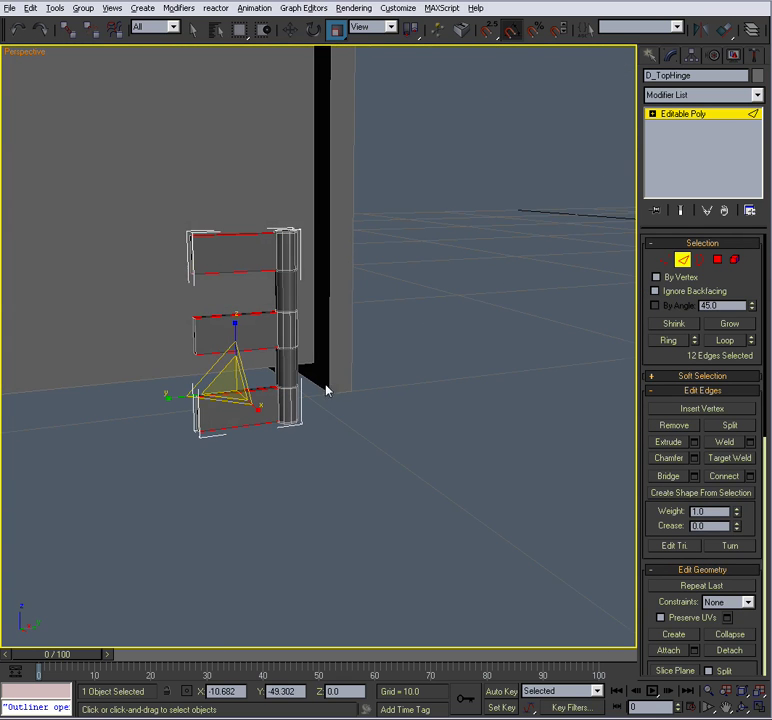
click(750, 477)
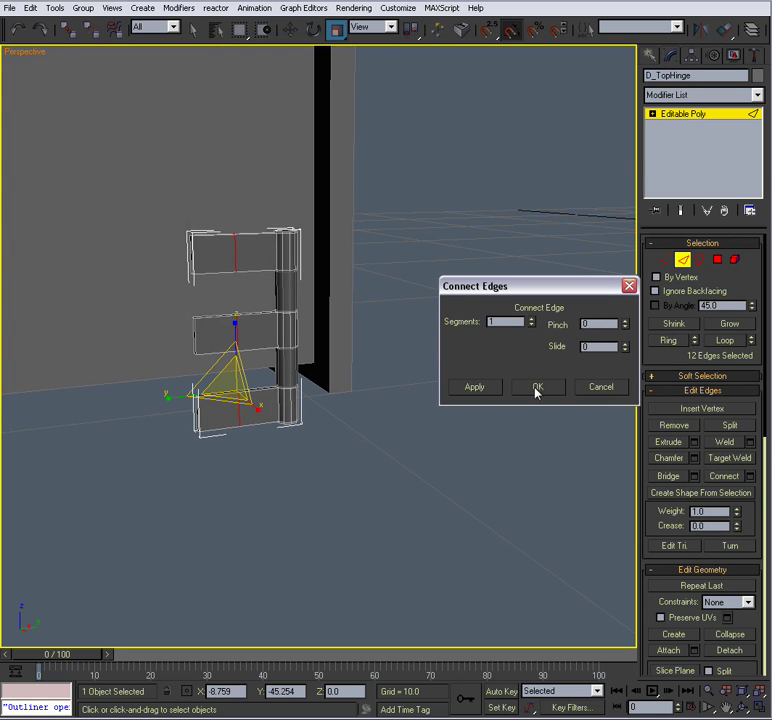
click(538, 388)
Step: Bridge the facing outer polygons on the underside of the top leaf and the upper side of the middle leaf
alt+middle_drag(490, 393, 408, 352)
middle_drag(408, 352, 454, 434)
scroll(454, 434, up, 5)
click(717, 259)
alt+middle_drag(440, 320, 473, 310)
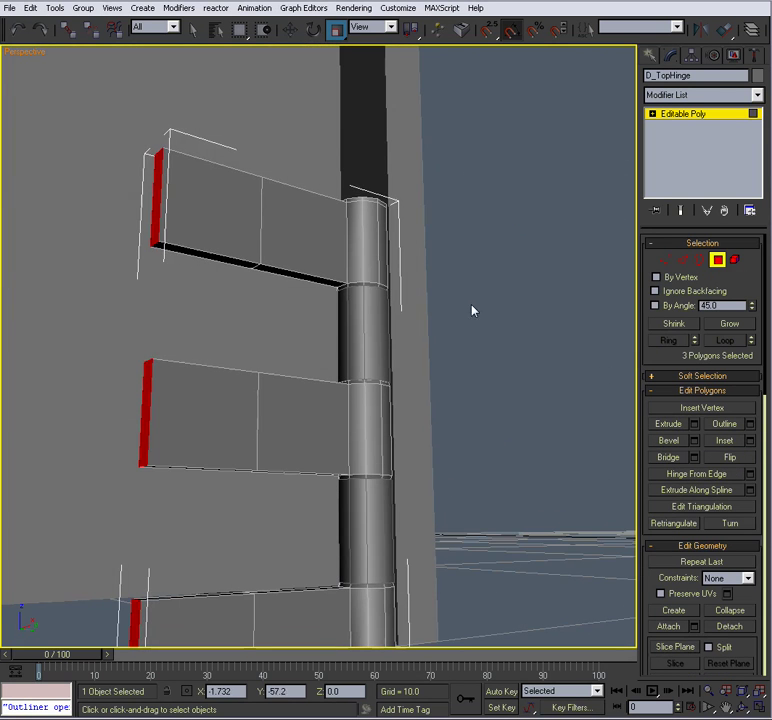
click(226, 267)
alt+middle_drag(226, 267, 277, 373)
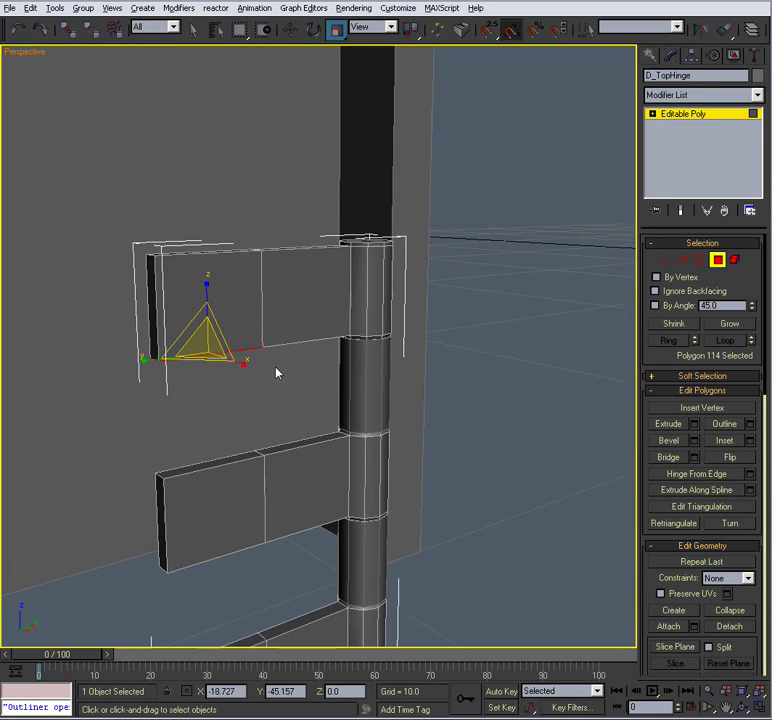
ctrl+click(241, 456)
alt+middle_drag(281, 422, 402, 415)
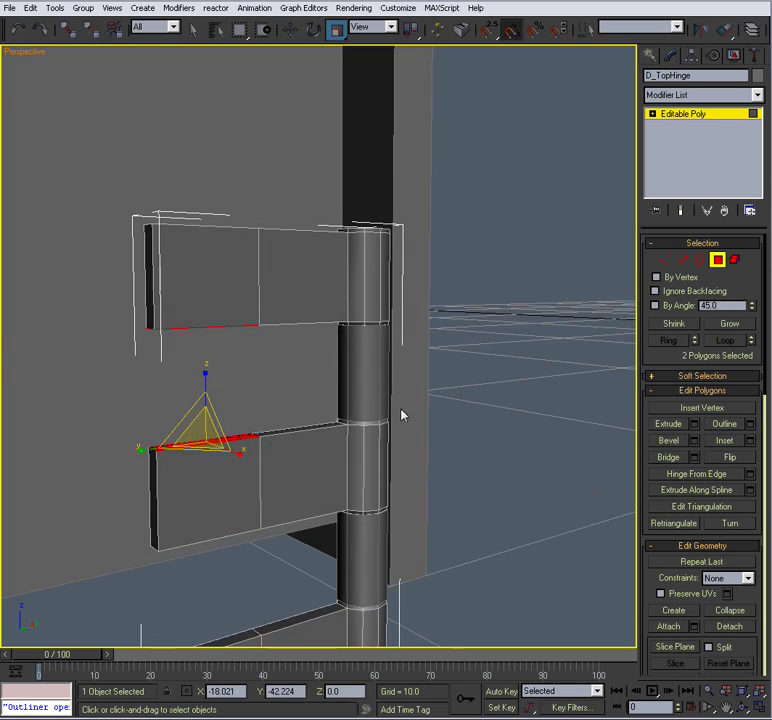
click(667, 457)
Step: Bridge the facing outer polygons between the middle and bottom leaves, and leave polygon editing with the hinge deselected
alt+middle_drag(560, 290, 247, 493)
click(261, 262)
ctrl+click(258, 463)
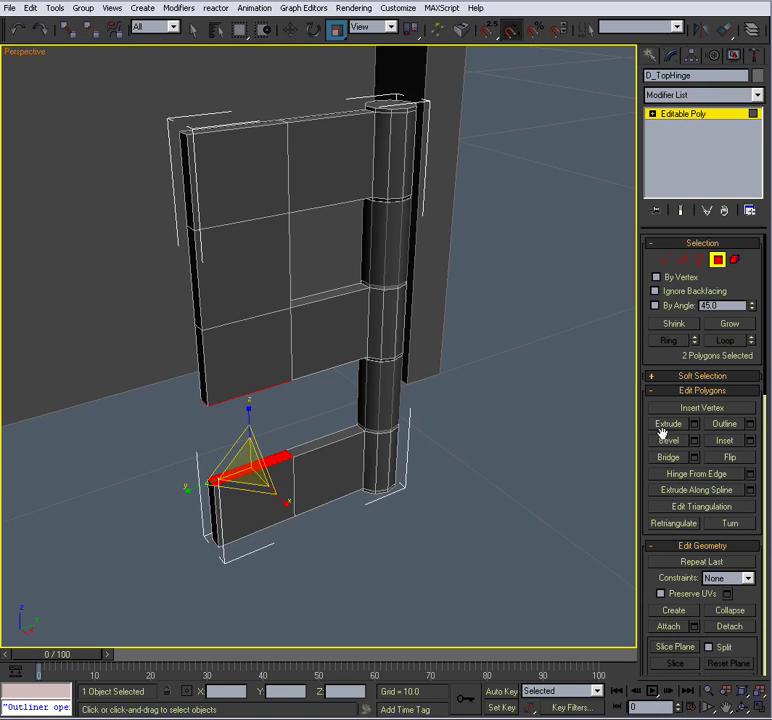
click(676, 459)
alt+middle_drag(586, 482, 614, 332)
click(717, 261)
click(458, 384)
Step: Examine the joined hinge leaf and its gaps from several angles, with and without edged faces
alt+middle_drag(555, 310, 466, 427)
scroll(460, 420, up, 4)
click(445, 217)
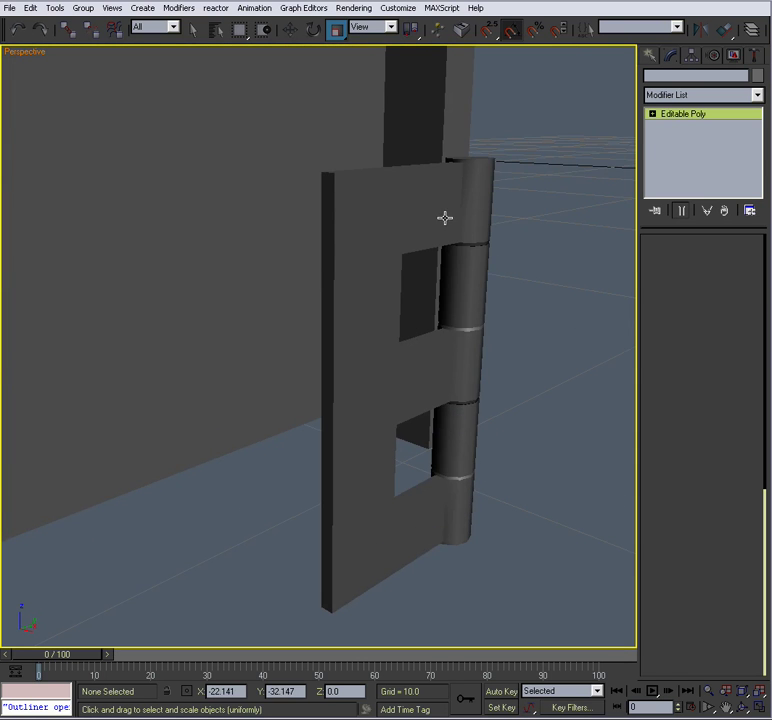
alt+middle_drag(449, 331, 428, 324)
alt+middle_drag(401, 382, 369, 360)
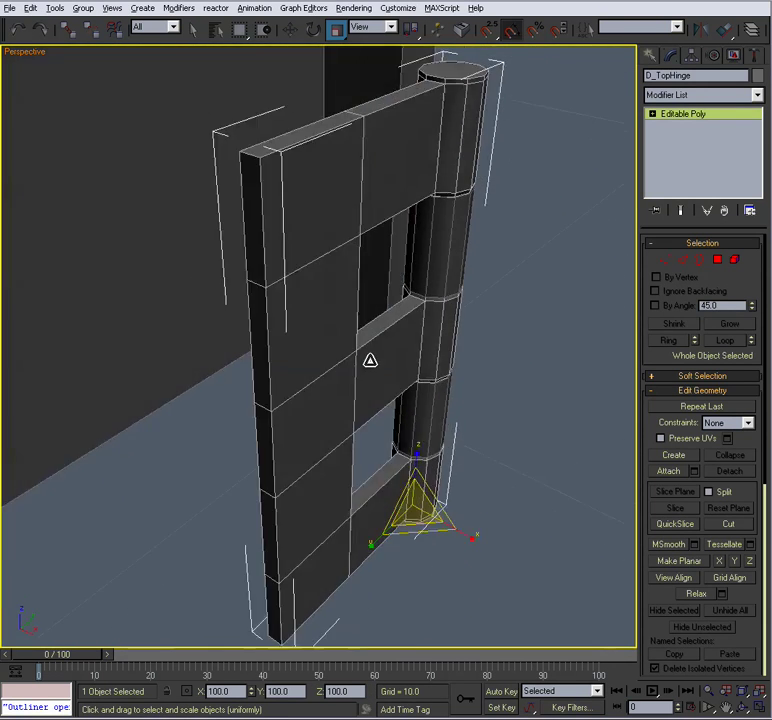
scroll(369, 360, down, 3)
click(465, 303)
scroll(467, 300, up, 3)
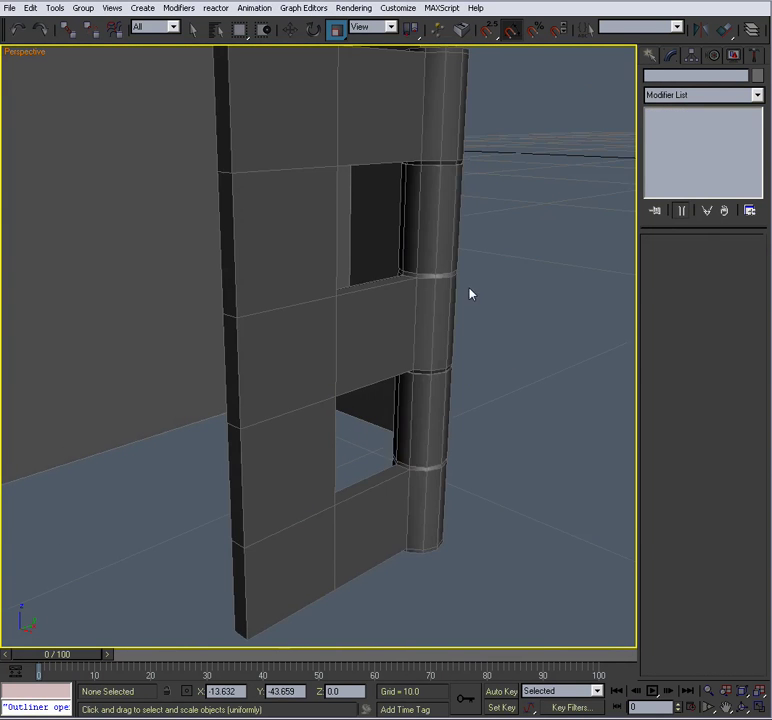
Step: Extrude the two barrel polygons facing the leaf gaps on the interlocking hinge half by 1.5 as a group
click(427, 257)
alt+middle_drag(427, 257, 370, 316)
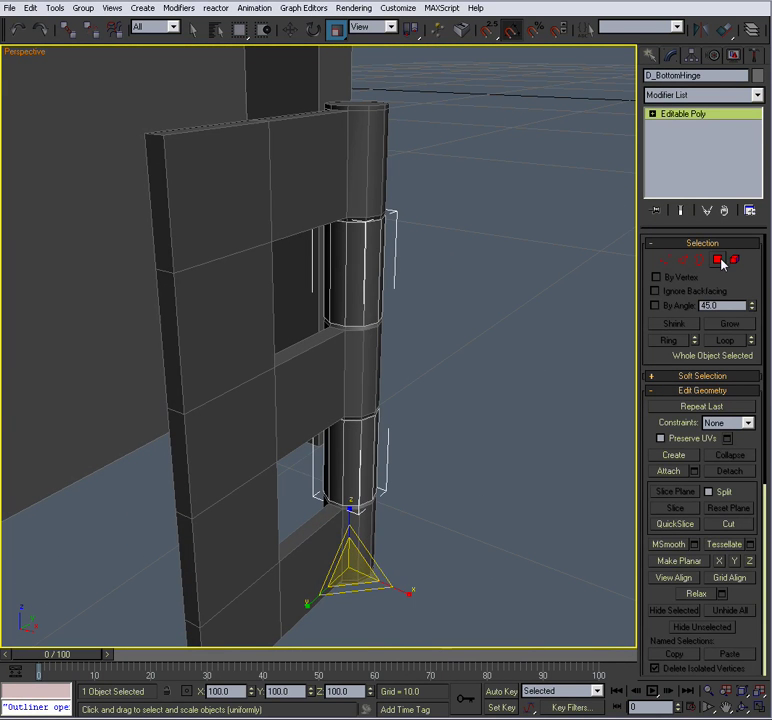
click(718, 260)
click(342, 261)
alt+middle_drag(341, 300, 404, 421)
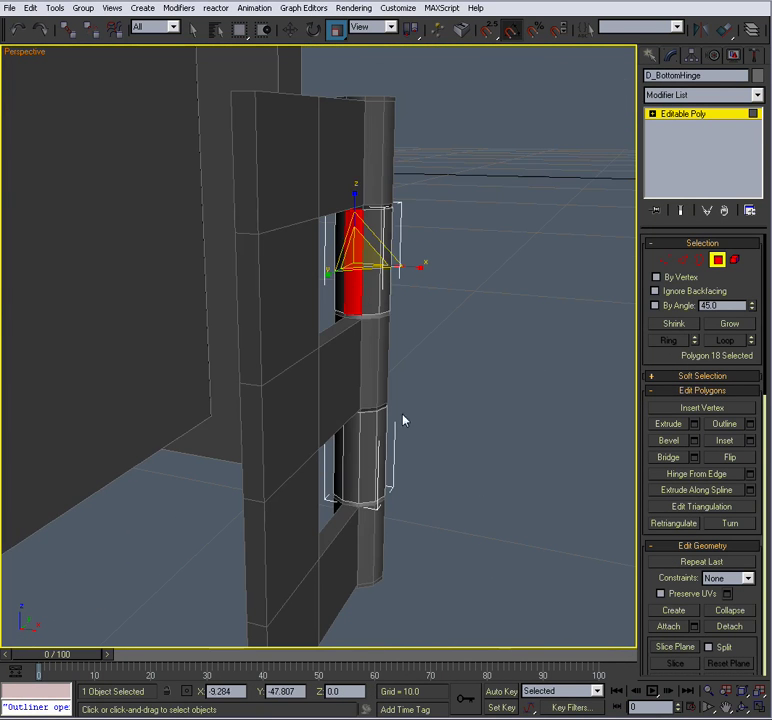
ctrl+click(352, 456)
alt+middle_drag(352, 456, 393, 420)
click(695, 424)
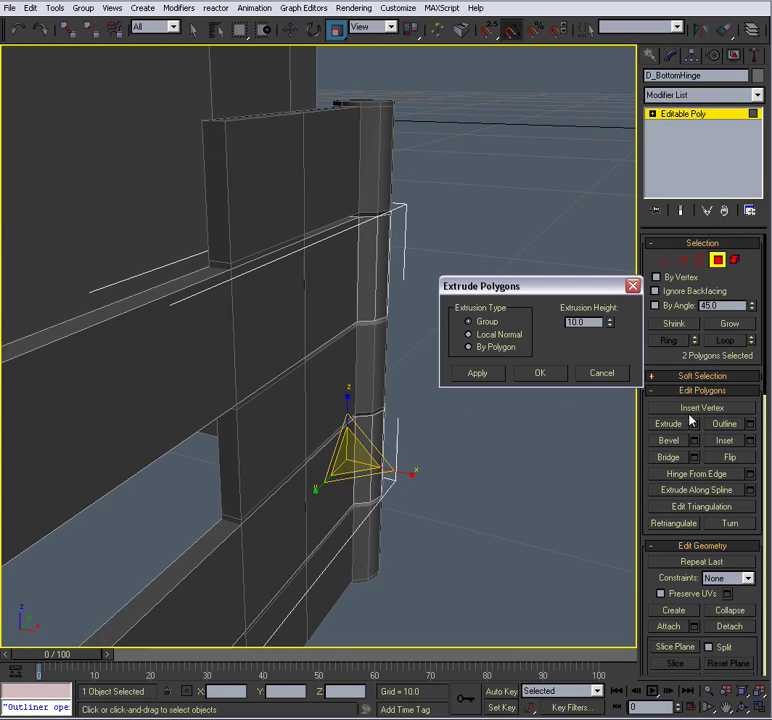
text(1.5)
click(541, 373)
alt+middle_drag(546, 374, 601, 376)
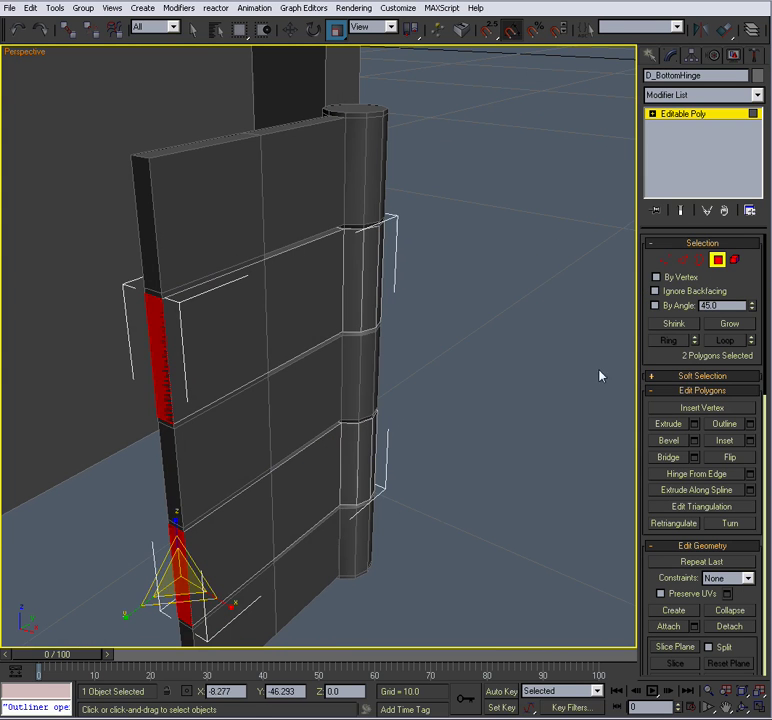
Step: Leave polygon editing and rotate the interlocking hinge half 50 degrees about Z, away from the other leaf
click(719, 261)
key(e)
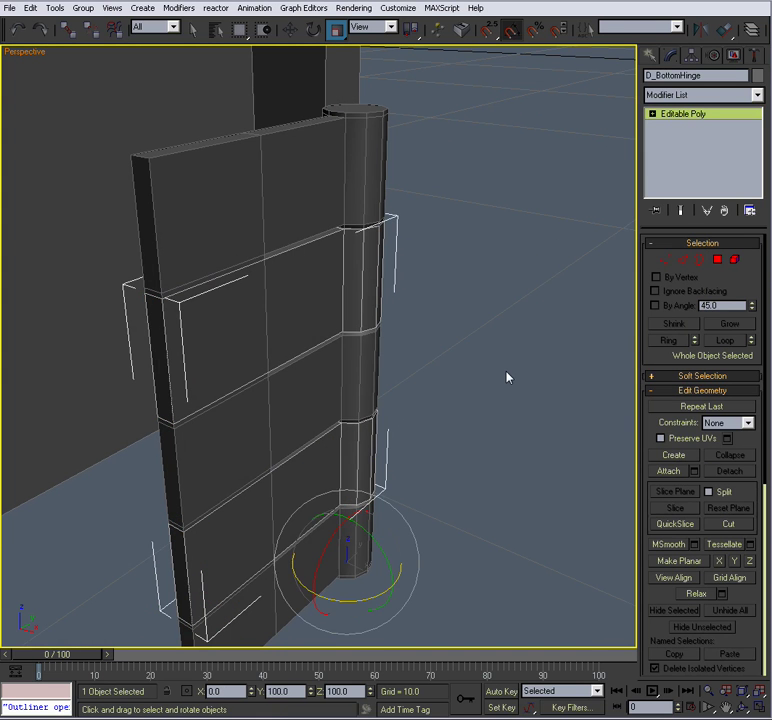
alt+middle_drag(439, 455, 432, 365)
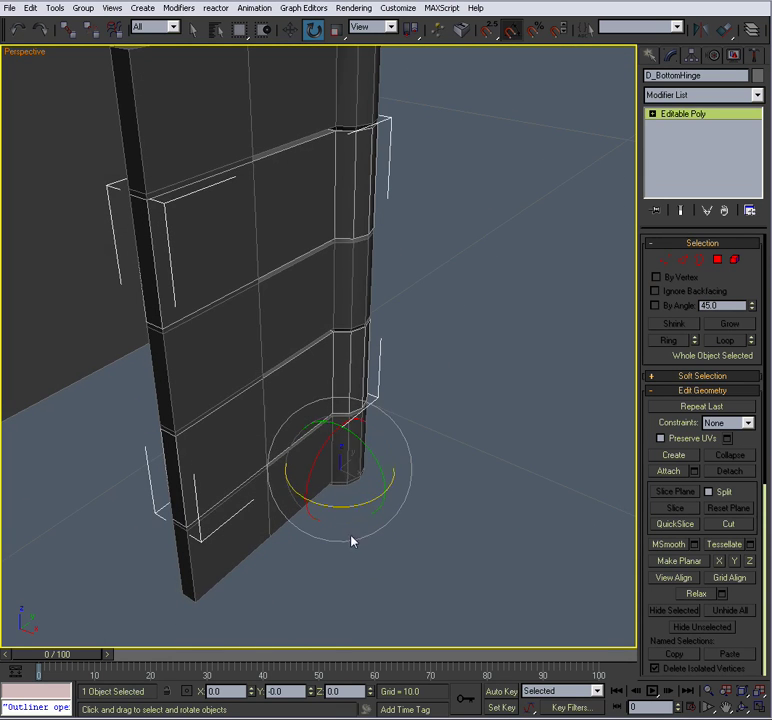
drag(353, 512, 392, 508)
alt+middle_drag(392, 508, 377, 501)
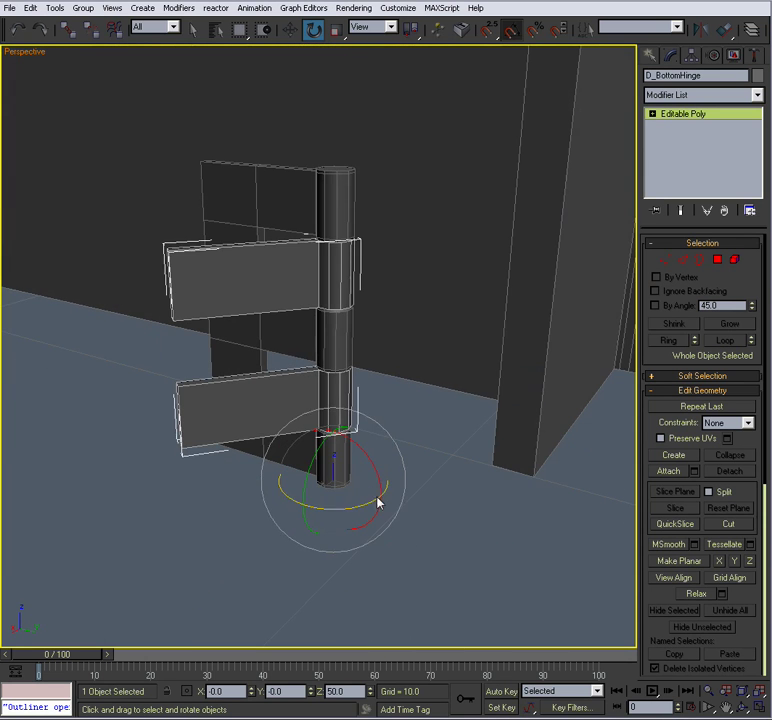
Step: Select the long horizontal edges of the two extruded leaves and connect them with 1 segment
click(684, 260)
alt+middle_drag(430, 440, 310, 295)
drag(237, 208, 319, 460)
alt+middle_drag(319, 460, 383, 473)
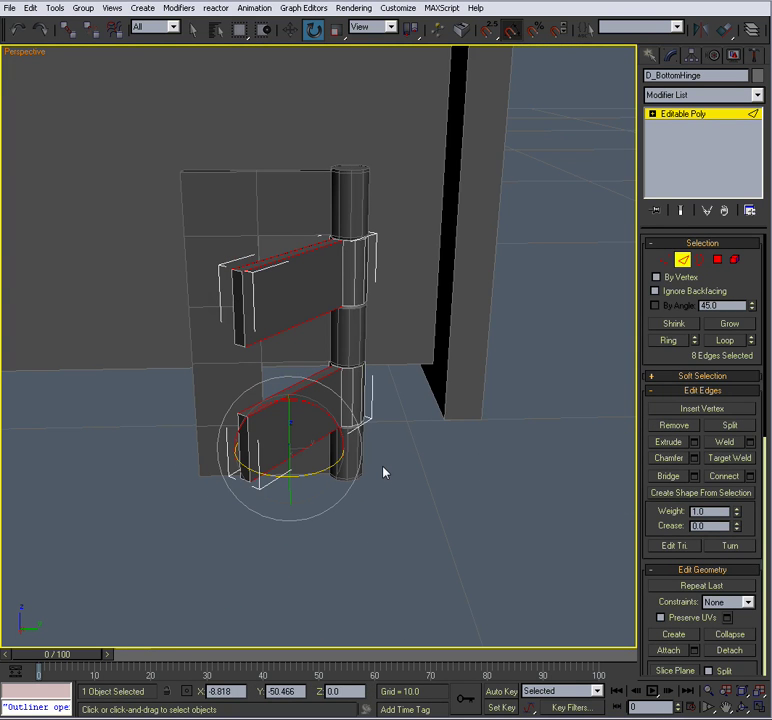
scroll(378, 477, up, 2)
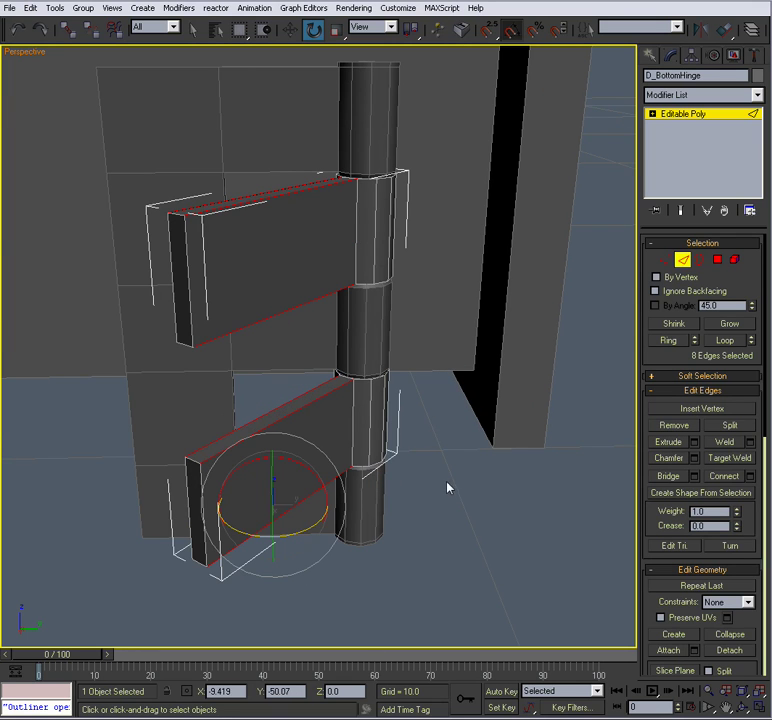
click(751, 477)
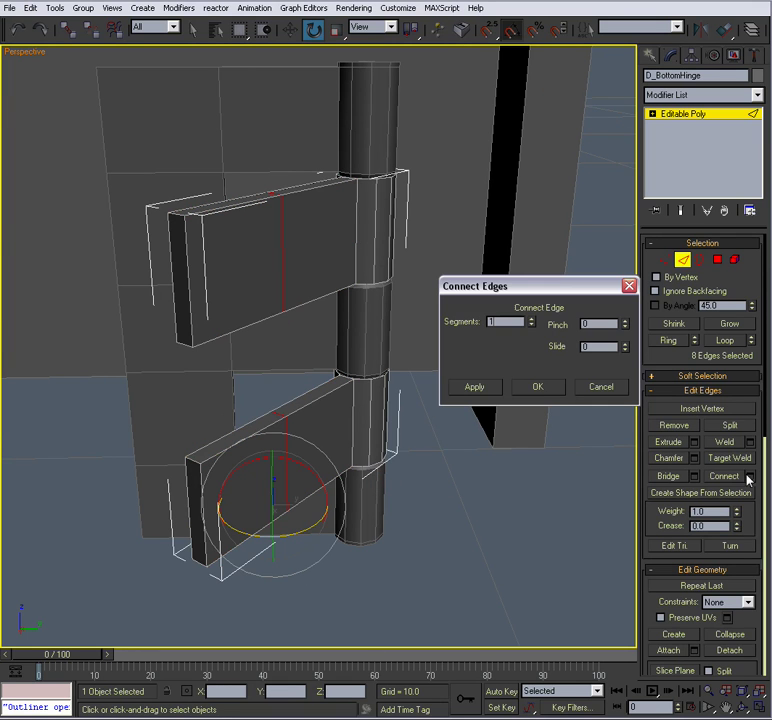
click(538, 388)
alt+middle_drag(539, 398, 502, 427)
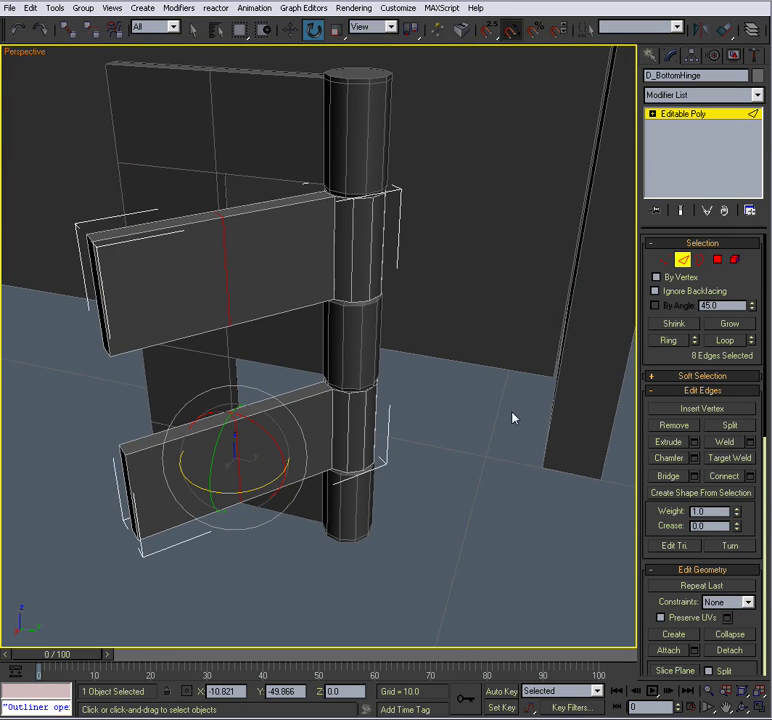
Step: Bridge the facing outer polygons on the underside of the upper leaf and the upper side of the lower leaf
alt+middle_drag(510, 420, 445, 392)
key(4)
alt+middle_drag(476, 315, 242, 376)
click(218, 248)
ctrl+click(236, 425)
alt+middle_drag(293, 410, 340, 333)
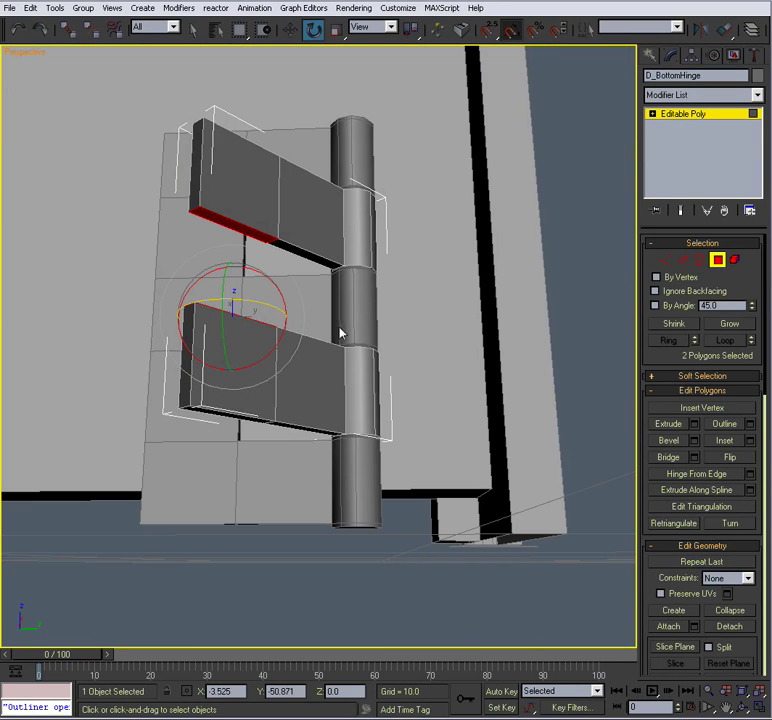
click(668, 457)
alt+middle_drag(465, 365, 467, 418)
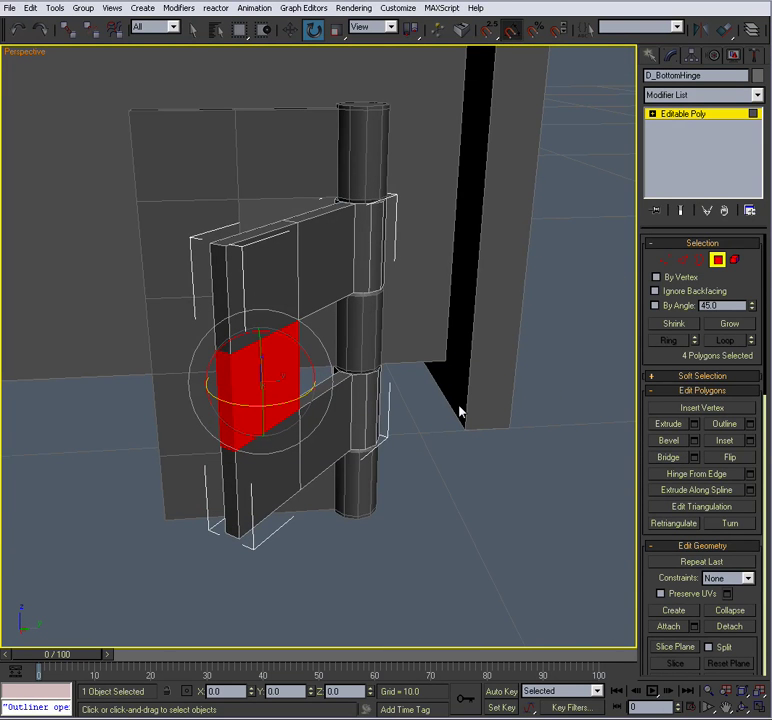
alt+middle_drag(413, 392, 388, 384)
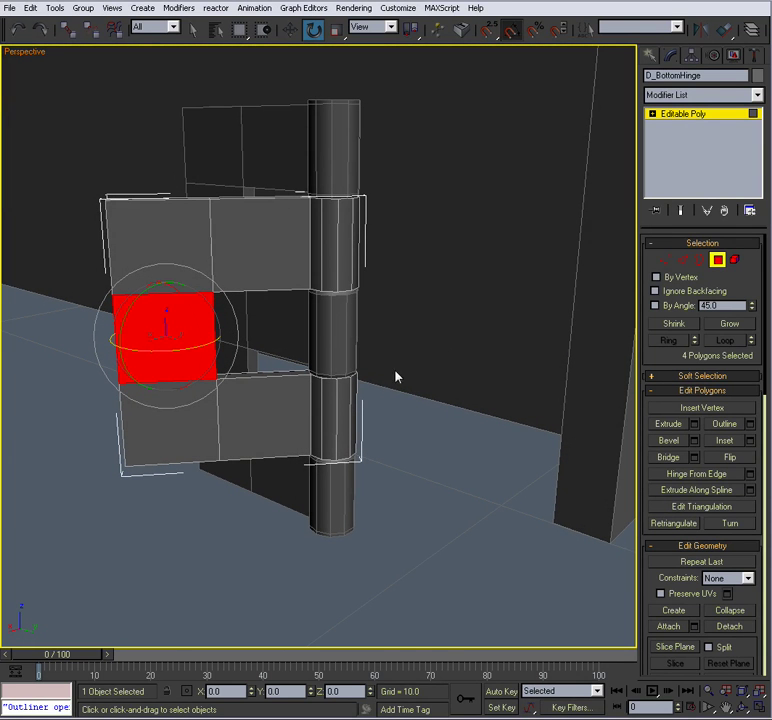
Step: Select the outer polygons on the top of the upper leaf and the underside of the lower leaf
click(682, 261)
alt+middle_drag(410, 310, 419, 333)
click(717, 260)
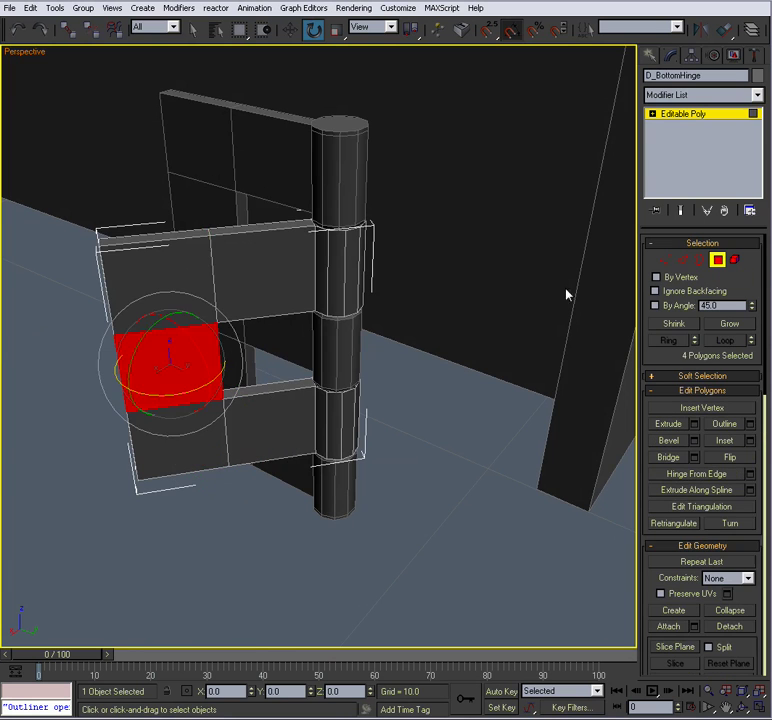
click(182, 243)
alt+middle_drag(202, 276, 212, 172)
ctrl+click(179, 376)
alt+middle_drag(179, 376, 345, 350)
Step: Extrude the two selected polygons by 0.665 so the leaf plate matches the other leaf's height in the Left view
click(694, 424)
drag(605, 331, 357, 349)
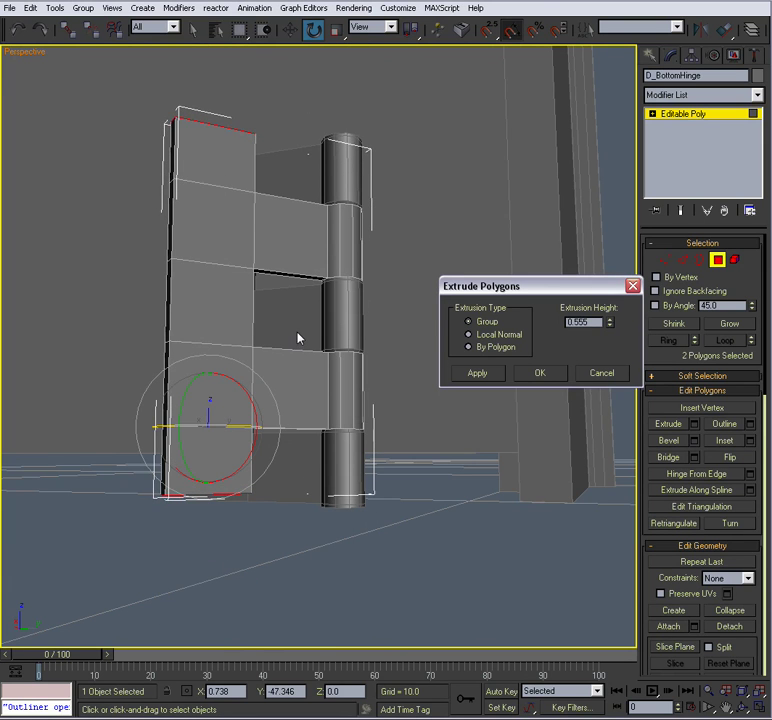
key(alt+w)
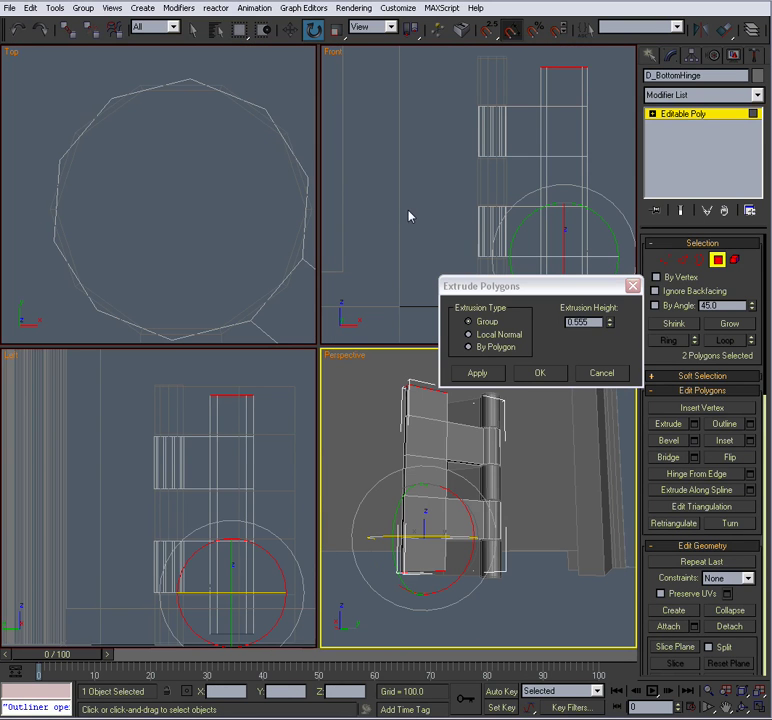
right_click(258, 417)
key(alt+w)
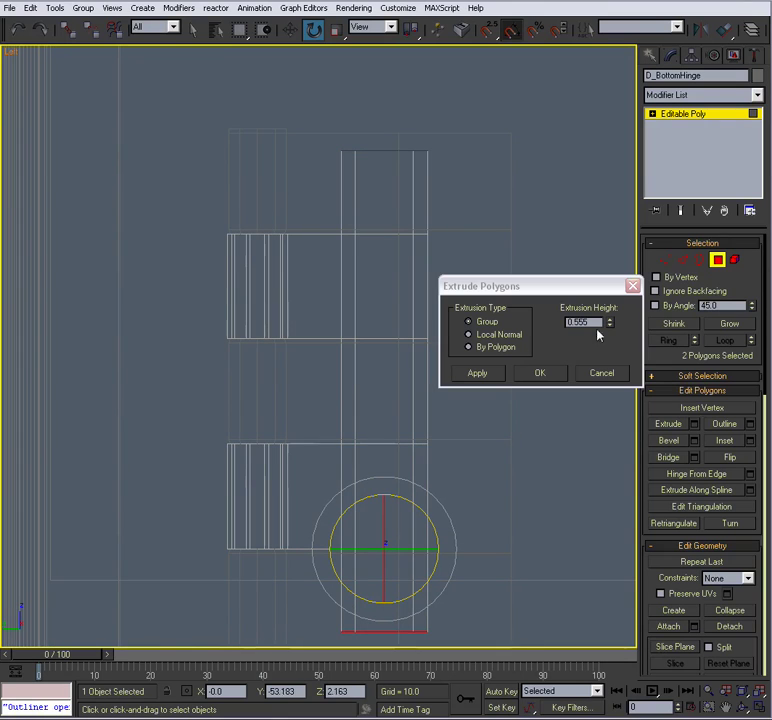
drag(608, 324, 608, 324)
middle_drag(278, 310, 226, 262)
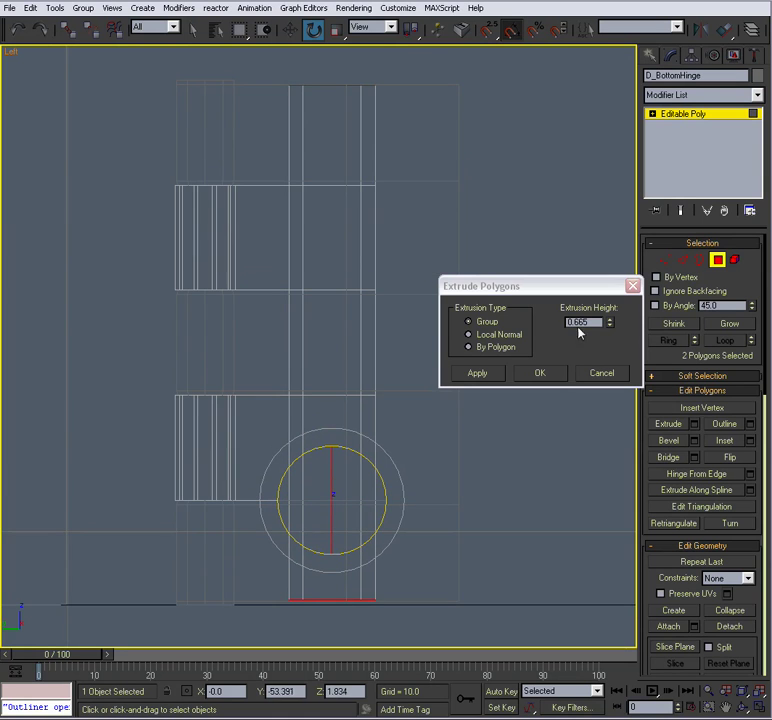
click(540, 373)
scroll(443, 346, down, 1)
key(alt+w)
right_click(462, 400)
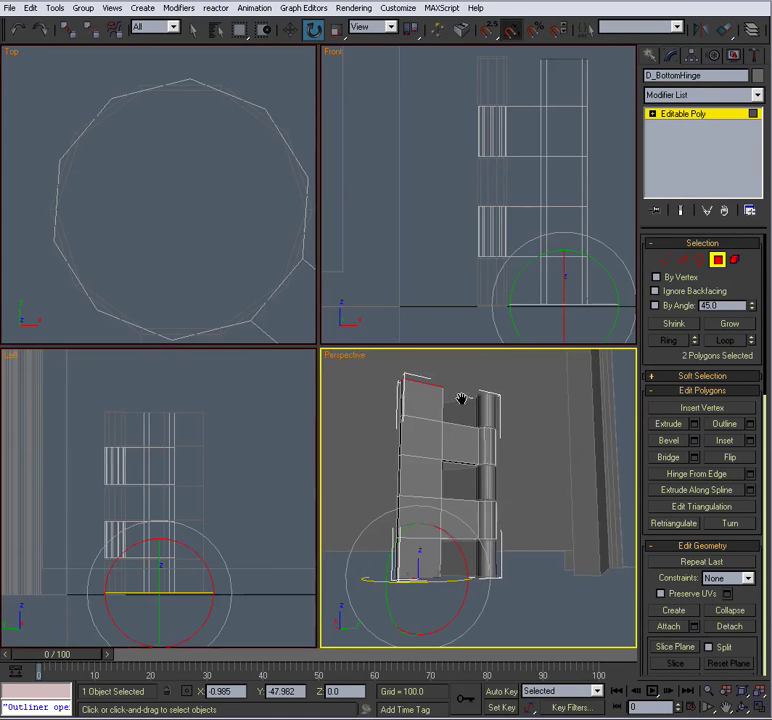
key(alt+w)
alt+middle_drag(435, 375, 418, 426)
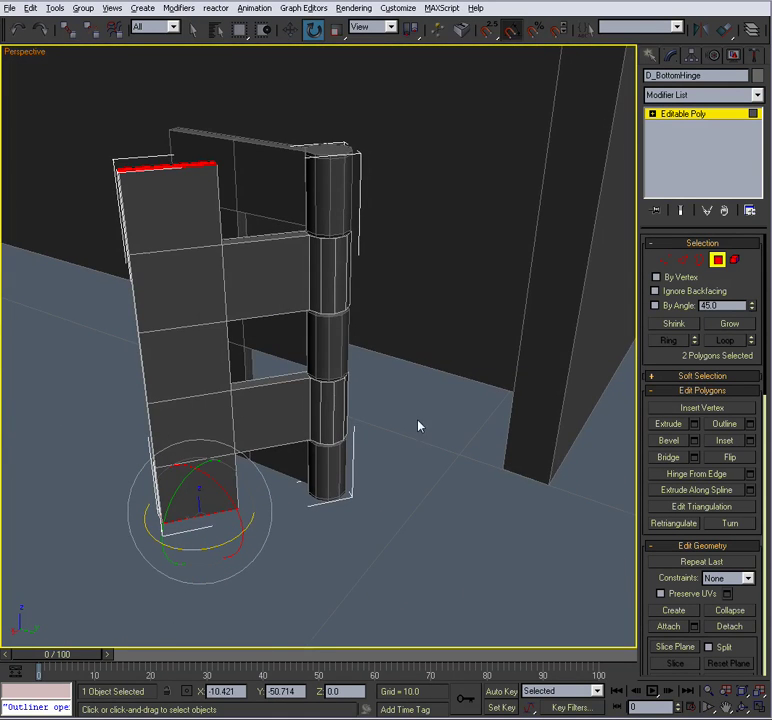
Step: Leave polygon editing and rotate the hinge half back about Z until it lies flush with the other leaf
click(717, 260)
alt+middle_drag(546, 327, 481, 342)
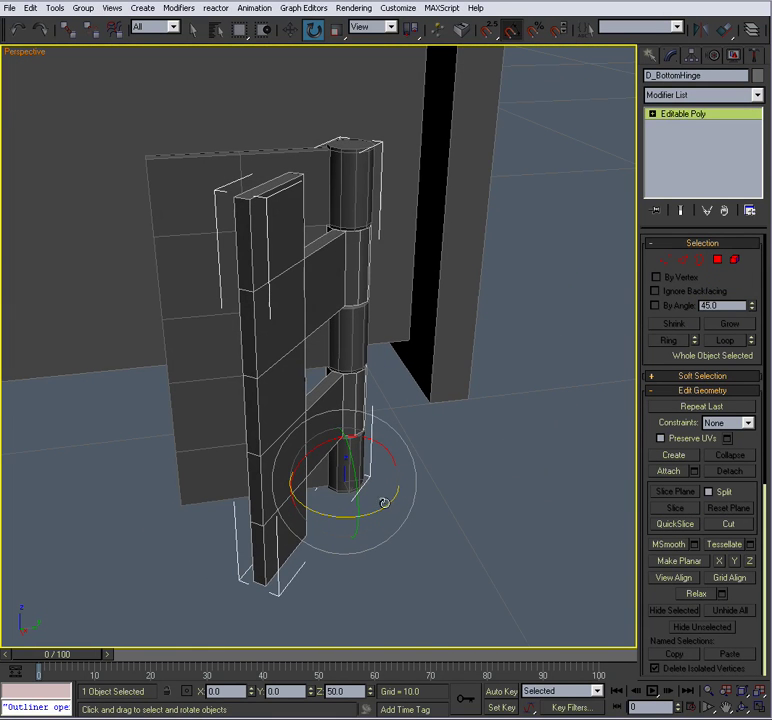
drag(387, 503, 347, 510)
Step: Select the 12 vertices along the inner vertical edge of the hinge half's outer plate
key(alt+w)
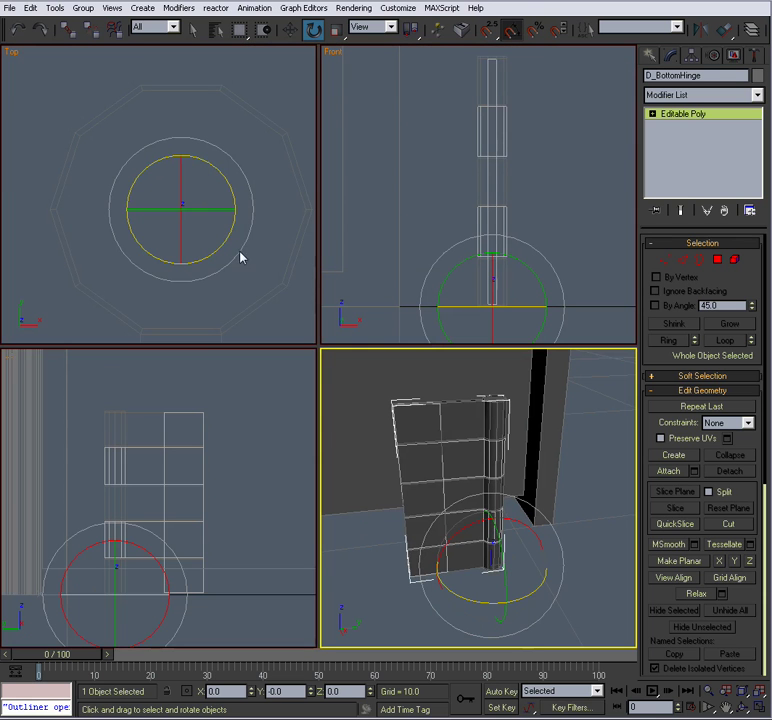
right_click(218, 445)
key(alt+w)
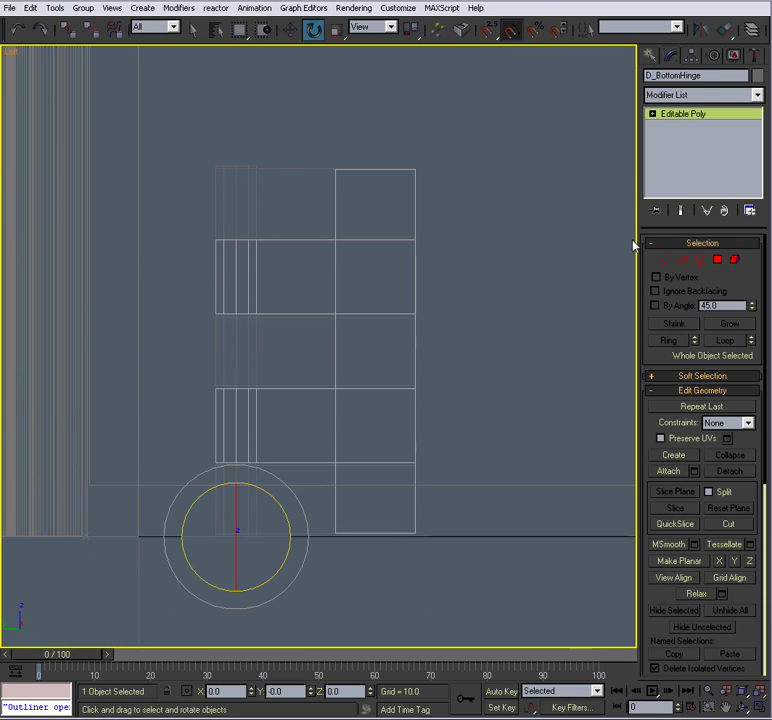
click(665, 260)
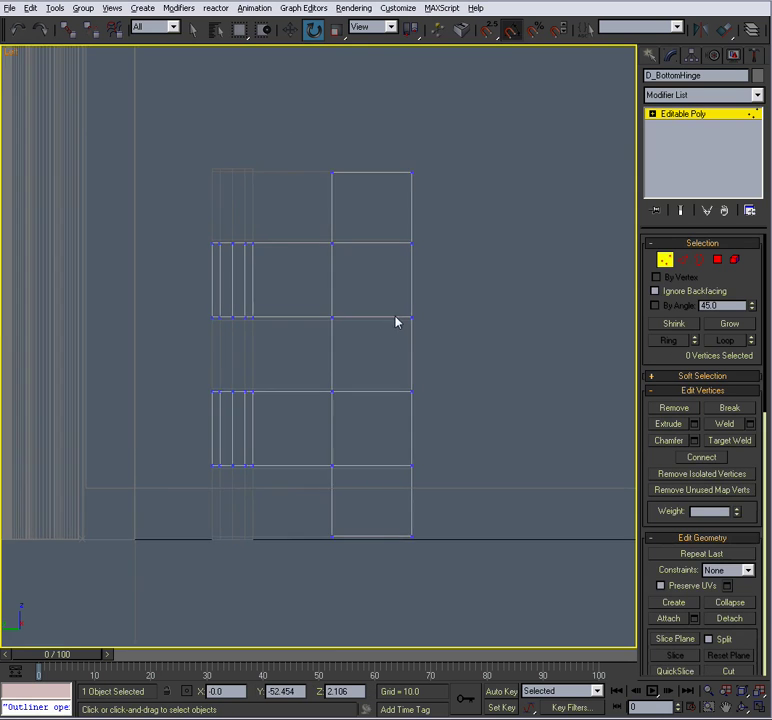
key(alt+w)
right_click(436, 396)
key(alt+w)
alt+middle_drag(436, 391, 414, 362)
drag(183, 97, 252, 520)
Step: Move the selected inner plate vertices horizontally towards the hinge barrel in the Left view, narrowing the gaps
key(alt+w)
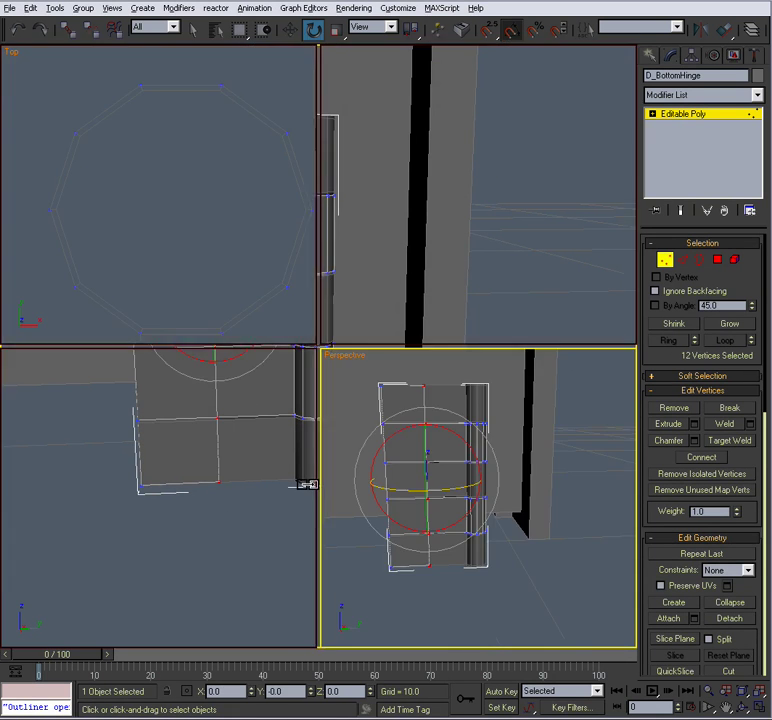
right_click(220, 460)
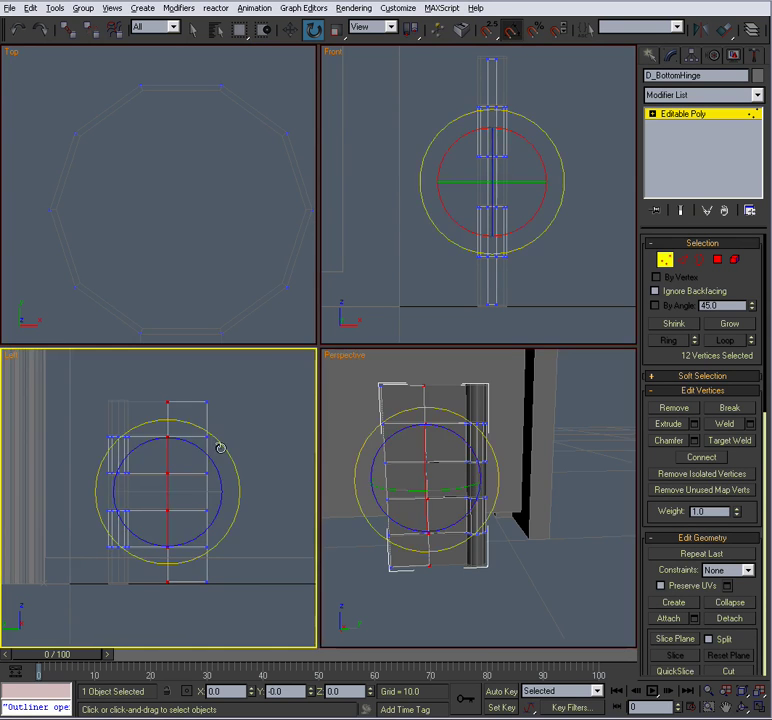
key(alt+w)
key(w)
drag(383, 332, 326, 336)
key(alt+w)
right_click(403, 415)
key(alt+w)
alt+middle_drag(390, 427, 430, 432)
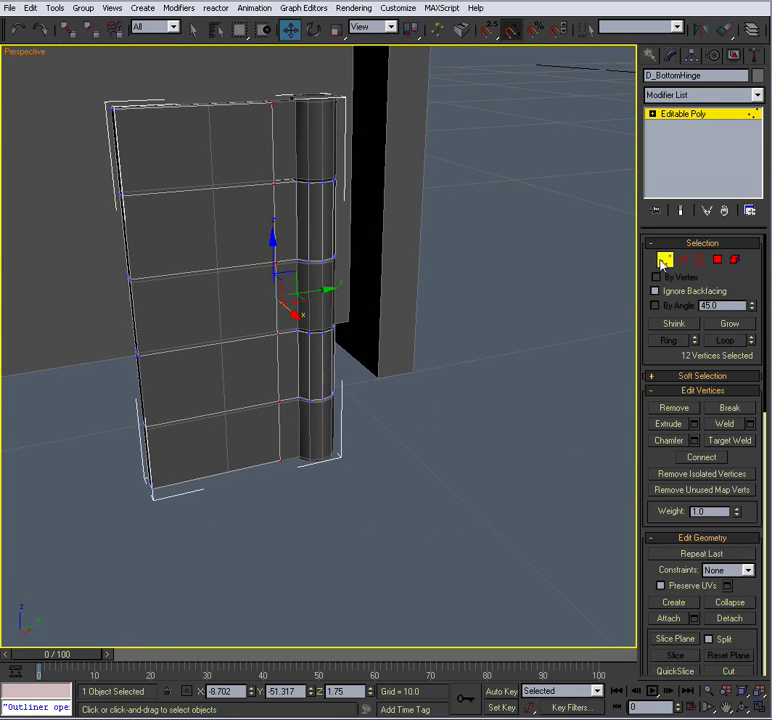
Step: Leave vertex editing and rotate the hinge half 95 degrees about Z to swing its leaf open
click(661, 264)
click(521, 405)
alt+middle_drag(521, 405, 473, 445)
click(319, 248)
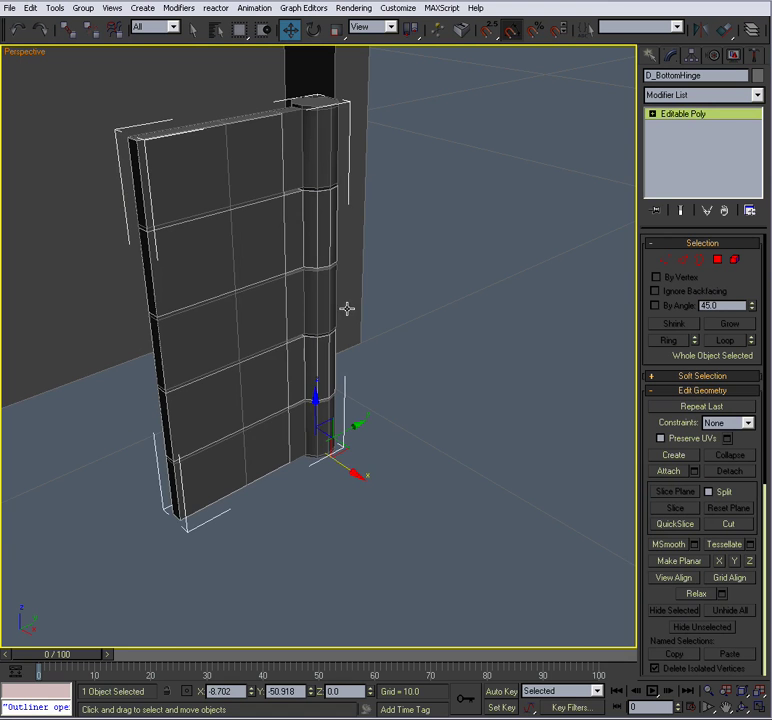
key(e)
drag(315, 479, 395, 485)
middle_drag(426, 212, 338, 362)
key(super)
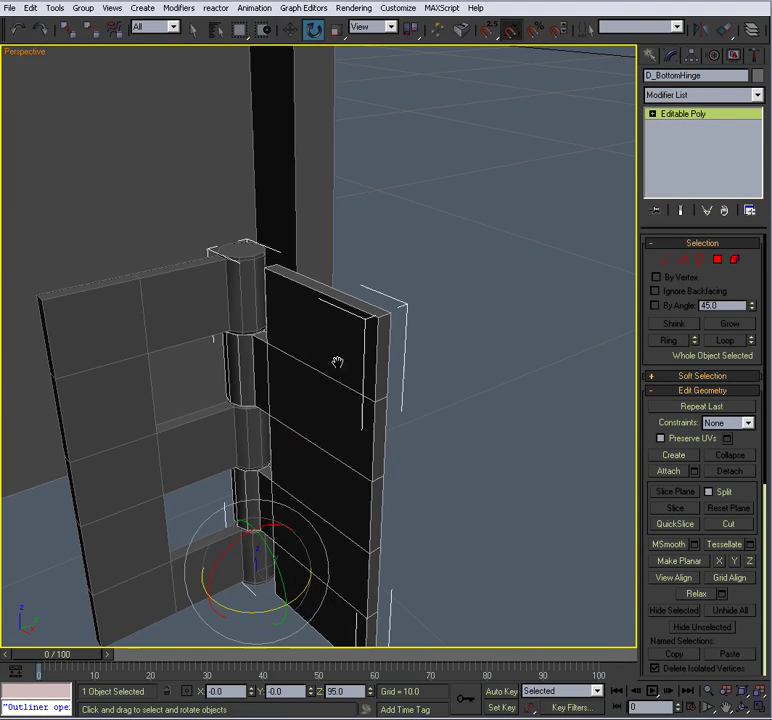
Step: Select the short edge at the upper outer corner of the opened leaf and save the scene
click(686, 261)
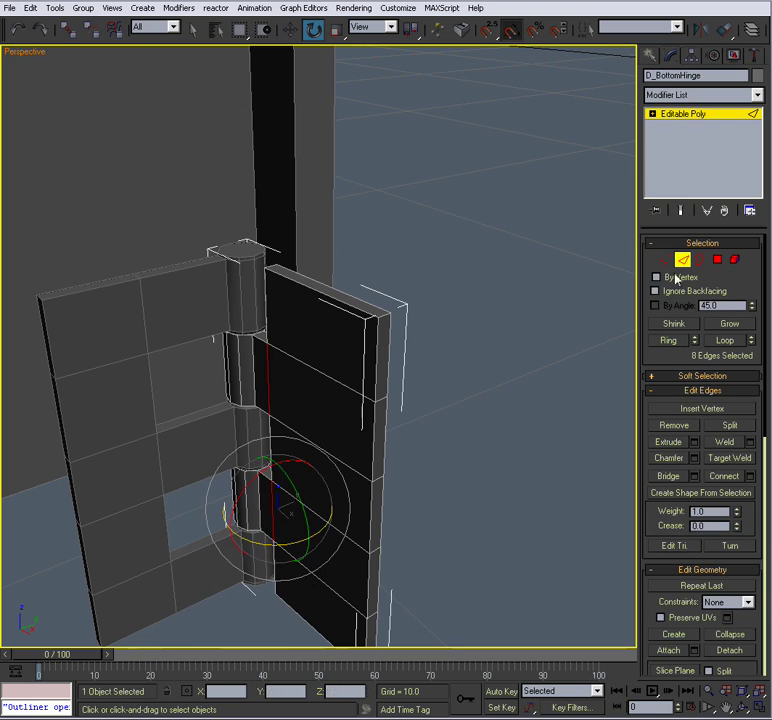
click(382, 317)
alt+middle_drag(315, 384, 333, 334)
key(ctrl+s)
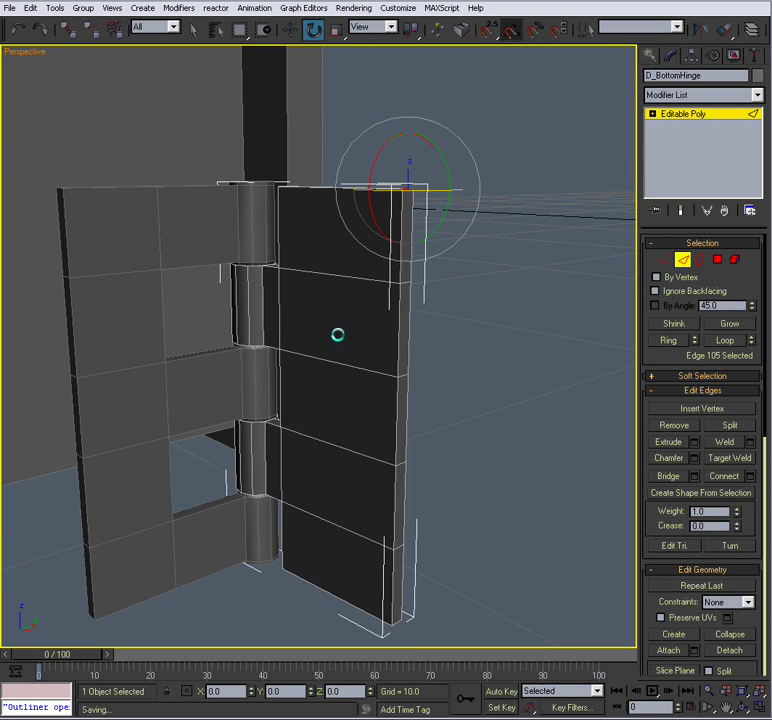
Step: Chamfer the selected upper outer corner edge of the opened leaf by 0.46 with 3 segments
click(694, 458)
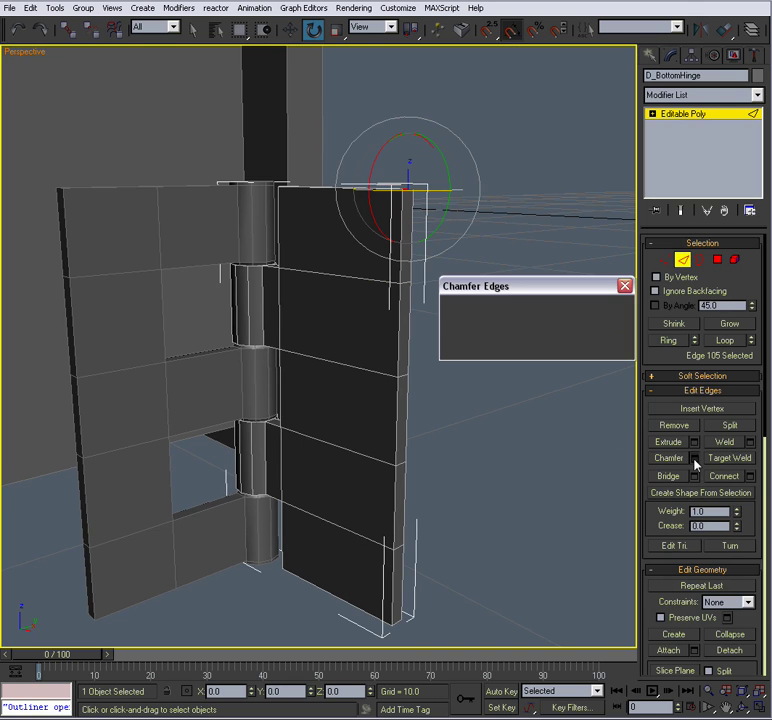
mouse_move(503, 443)
alt+middle_down()
mouse_move(472, 448)
mouse_move(490, 432)
alt+middle_up()
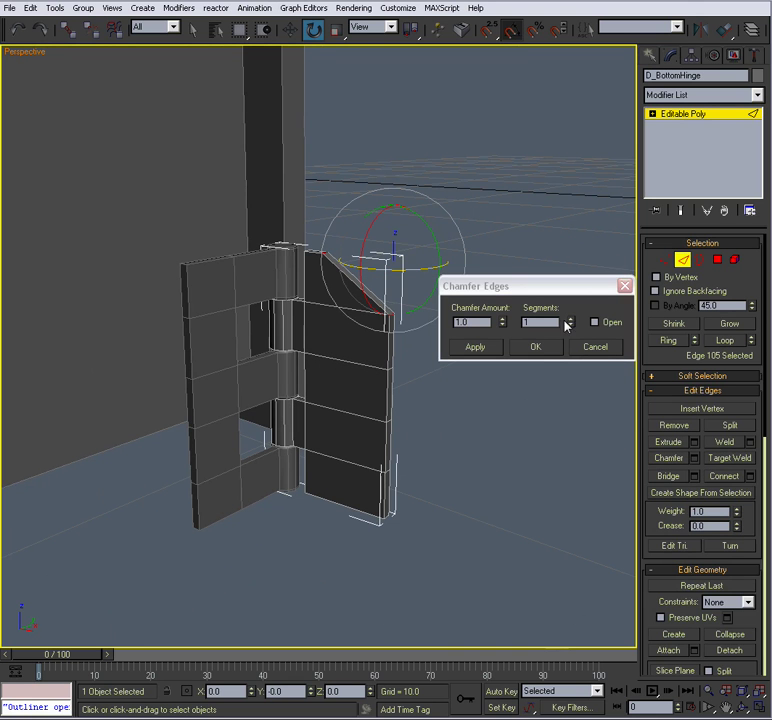
drag(505, 322, 520, 382)
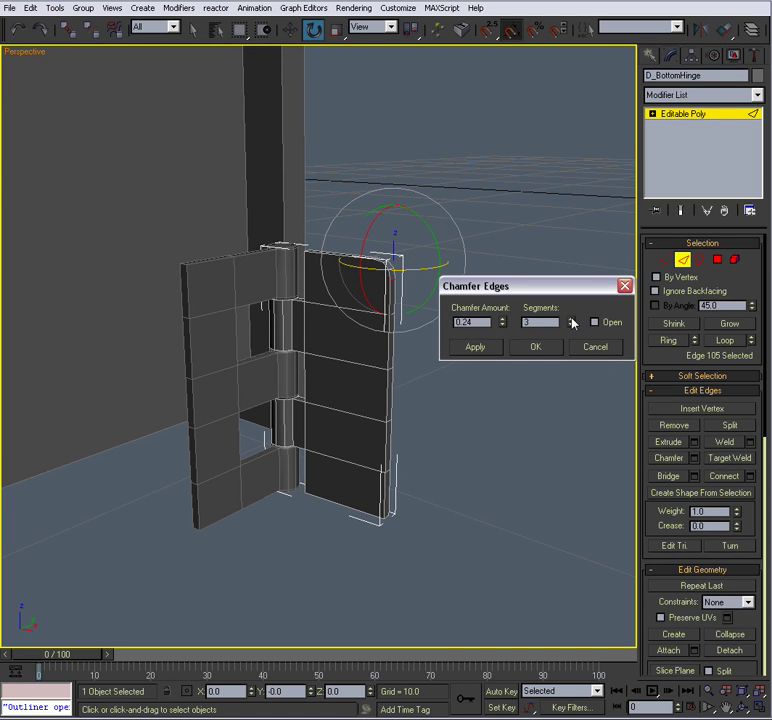
drag(505, 322, 503, 301)
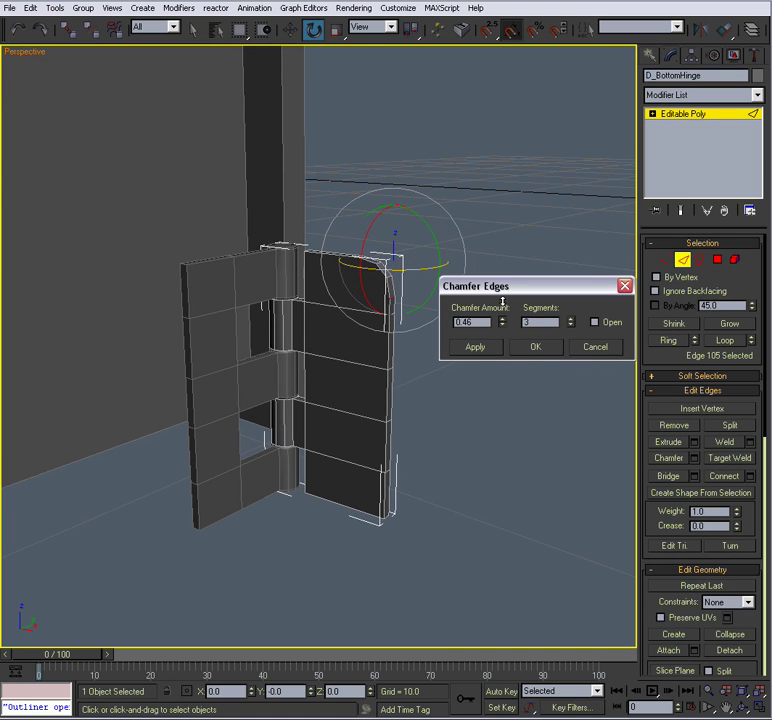
click(533, 347)
Step: Chamfer the opened leaf's lower outer corner edge by 0.46 with 3 segments, leave edge editing and deselect the hinge half
alt+middle_drag(529, 359, 494, 319)
scroll(565, 345, up, 4)
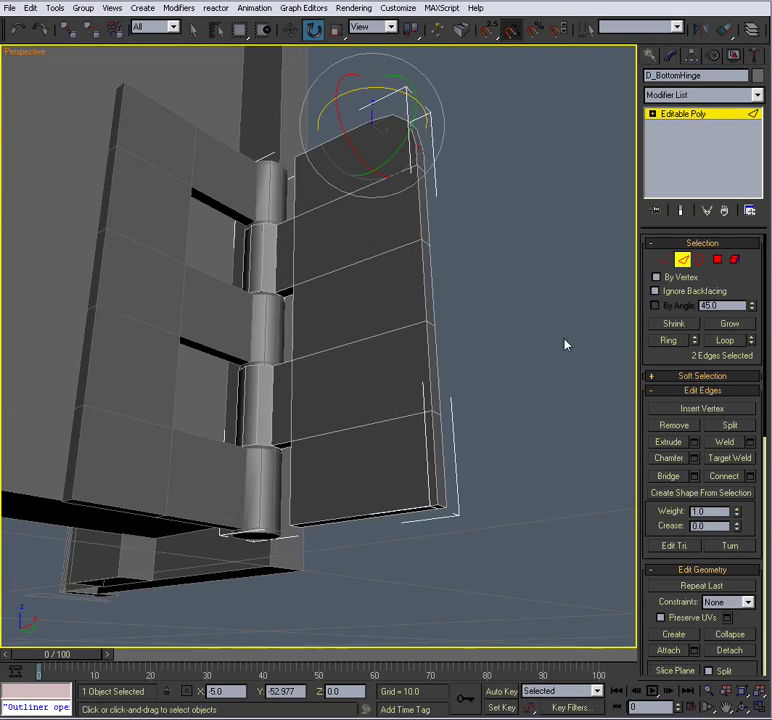
alt+middle_drag(498, 481, 398, 436)
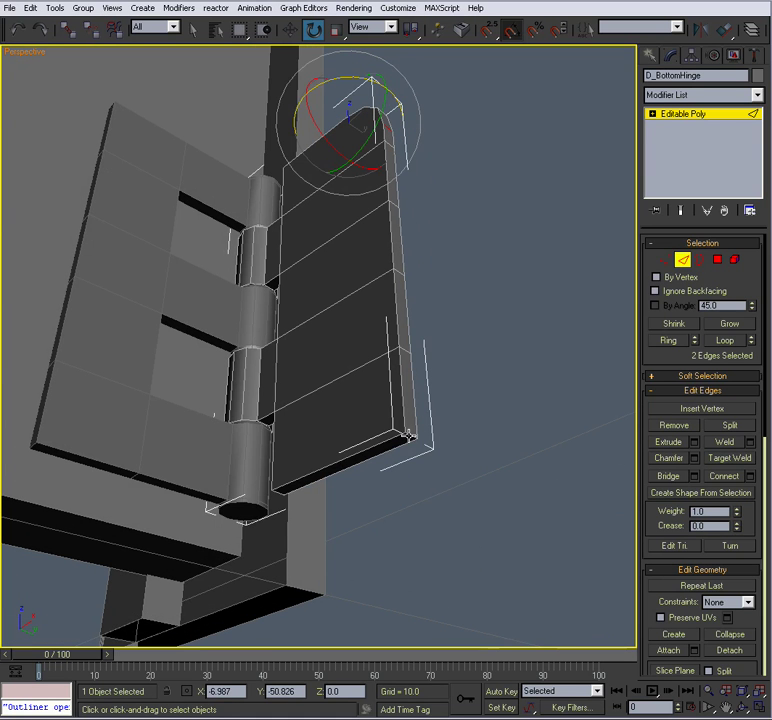
click(408, 434)
click(695, 458)
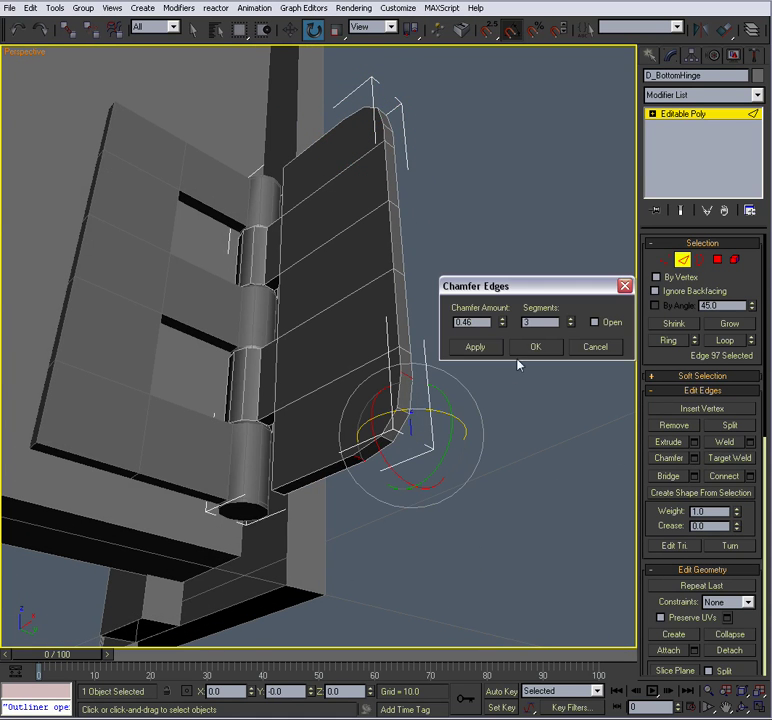
click(530, 347)
alt+middle_drag(515, 379, 481, 403)
click(683, 259)
click(482, 395)
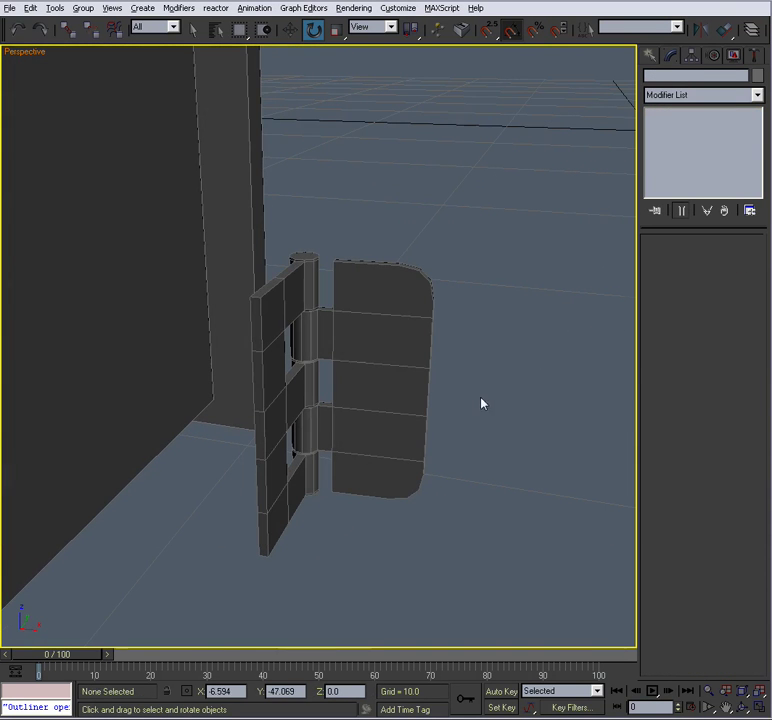
Step: Chamfer the upper outer corner edge of the other hinge half's leaf by 1.0 with 3 segments
click(267, 303)
alt+middle_drag(452, 290, 457, 331)
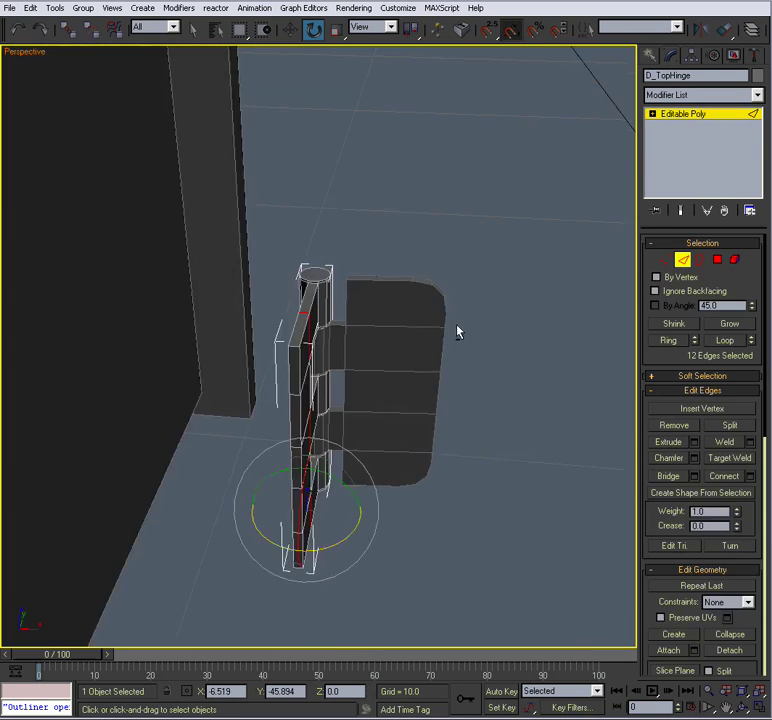
scroll(457, 331, up, 3)
click(274, 345)
alt+middle_drag(274, 345, 335, 359)
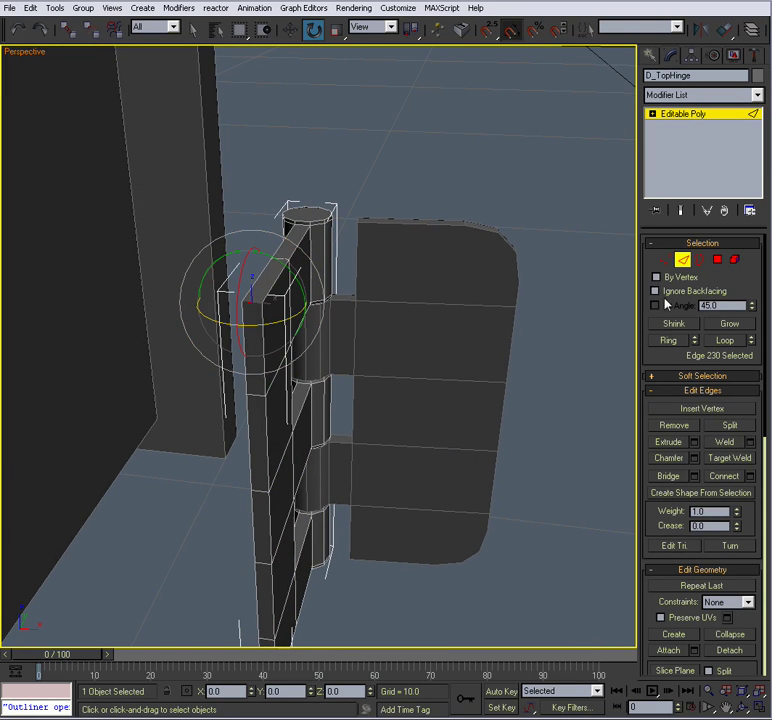
click(694, 458)
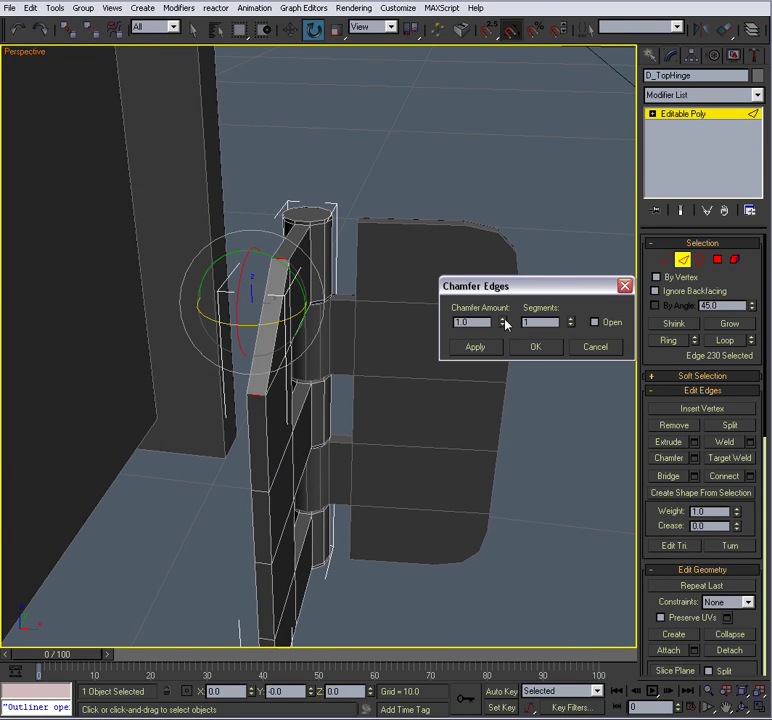
click(571, 318)
click(571, 318)
alt+middle_drag(379, 351, 340, 337)
click(535, 346)
Step: Chamfer the lower outer corner edge of that leaf by 1.0 with 3 segments, leave edge editing and deselect
alt+middle_drag(535, 346, 366, 467)
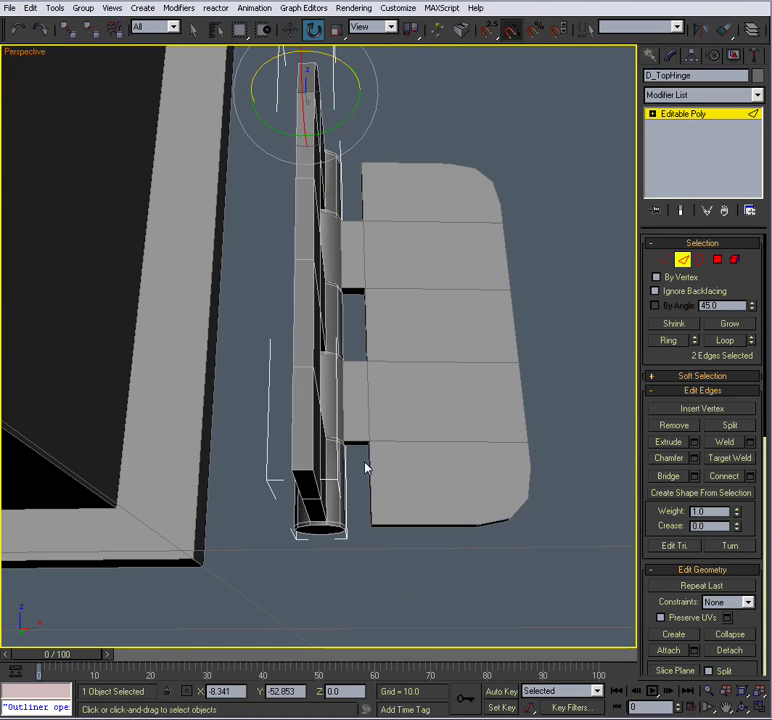
click(304, 470)
click(695, 458)
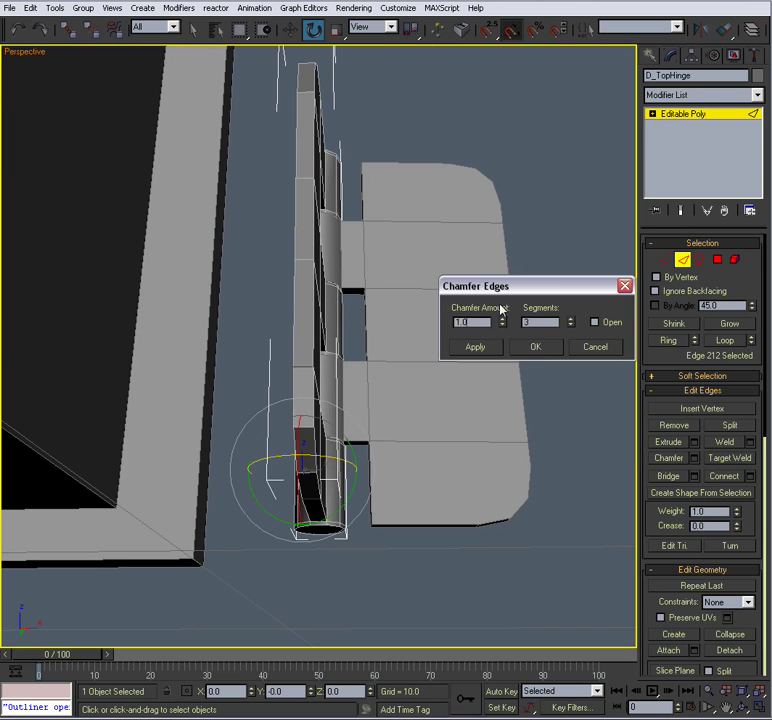
click(539, 348)
click(683, 260)
click(565, 184)
Step: Swing the hinge half with the smaller rounded corners about Z through several angles, ending with a 30-degree rotation
alt+middle_drag(565, 184, 448, 374)
scroll(431, 326, down, 5)
click(380, 348)
alt+middle_drag(385, 350, 421, 343)
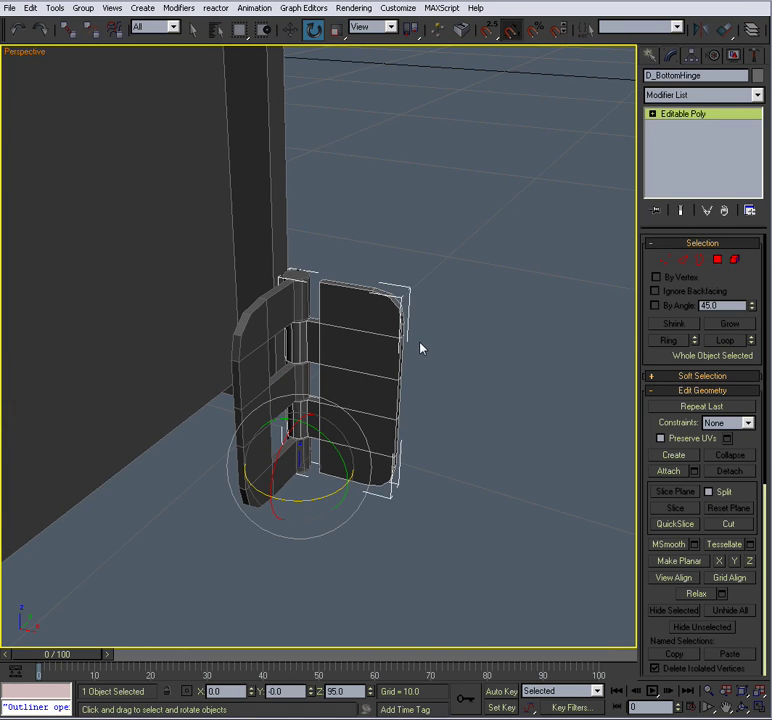
alt+middle_drag(469, 346, 438, 409)
scroll(438, 409, up, 2)
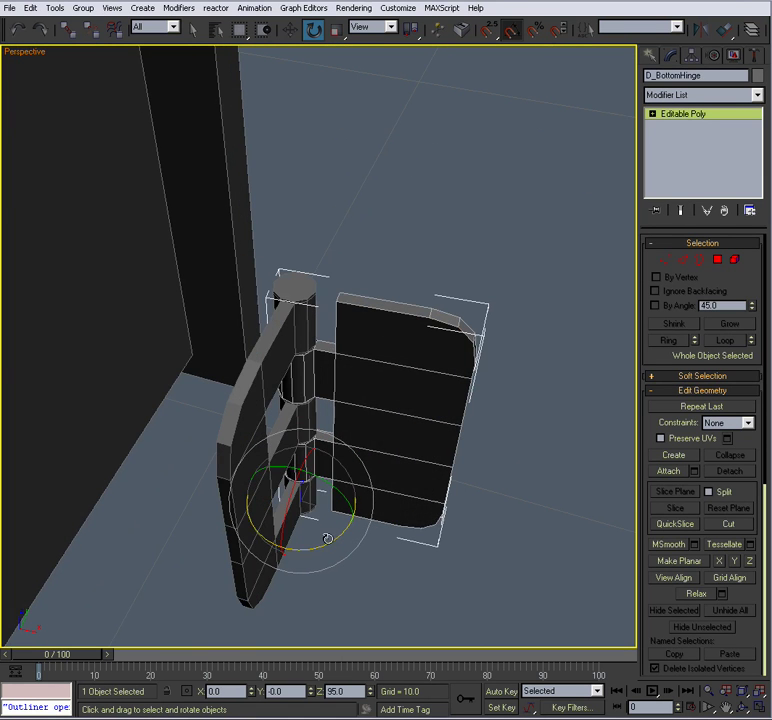
drag(329, 541, 255, 551)
mouse_move(403, 404)
alt+middle_down()
mouse_move(363, 391)
mouse_move(405, 397)
alt+middle_up()
mouse_move(320, 553)
mouse_down()
mouse_move(345, 562)
mouse_move(332, 563)
mouse_move(395, 551)
mouse_move(401, 560)
mouse_move(324, 574)
mouse_up()
mouse_move(377, 436)
middle_down()
mouse_move(356, 409)
mouse_move(373, 448)
mouse_move(336, 396)
mouse_move(377, 424)
middle_up()
scroll(374, 447, down, 2)
drag(327, 520, 355, 519)
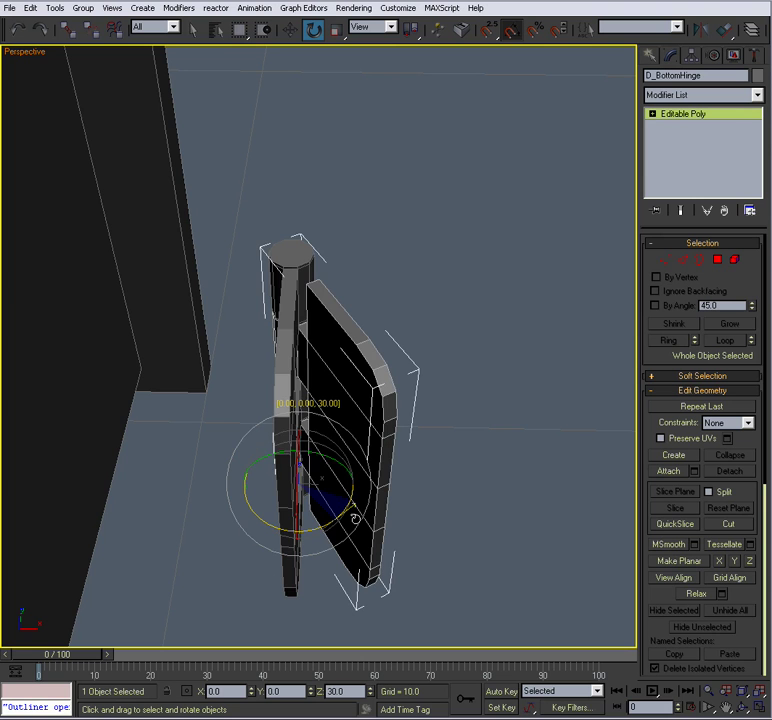
Step: Select the 30 vertices along the face of the stationary hinge half's leaf nearest the swung leaf, using the Top view
click(408, 293)
click(284, 262)
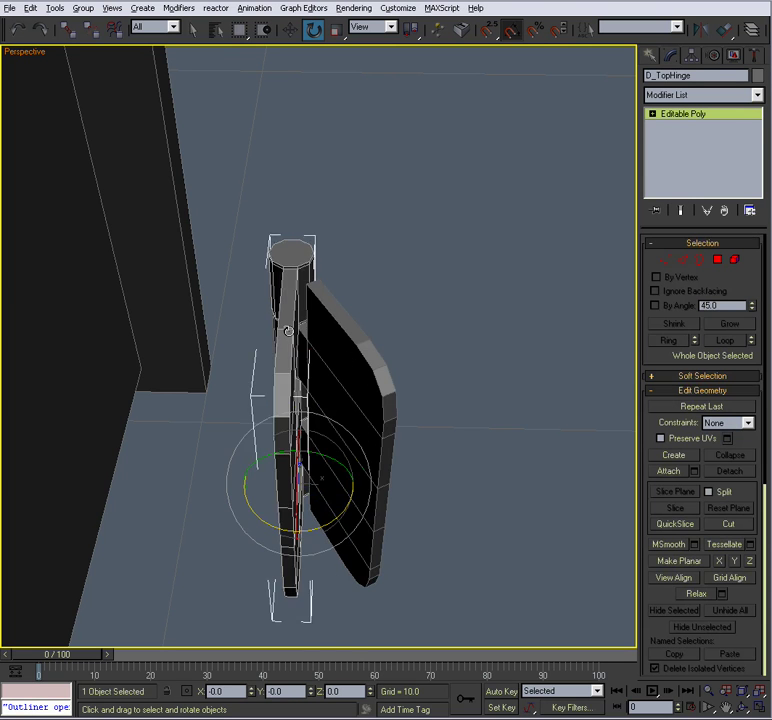
key(alt+w)
middle_drag(192, 236, 164, 129)
scroll(164, 129, down, 3)
key(alt+w)
middle_drag(226, 243, 213, 159)
scroll(213, 159, down, 2)
middle_drag(288, 317, 272, 180)
scroll(272, 180, down, 1)
click(665, 260)
middle_drag(419, 275, 403, 323)
drag(312, 531, 288, 253)
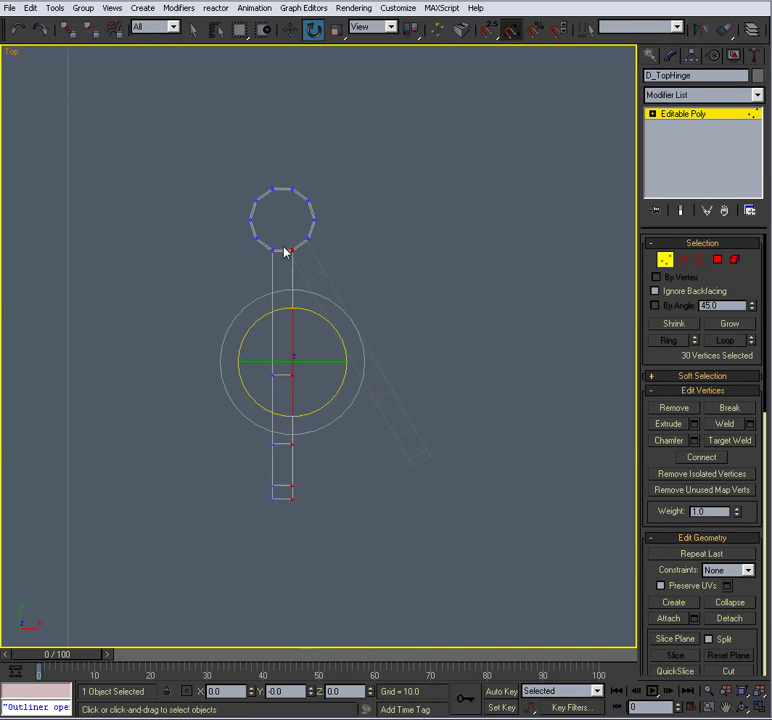
Step: Try to thin the leaf by moving the selected vertices along X, undo the move and leave vertex editing
scroll(288, 253, up, 2)
key(w)
drag(341, 384, 322, 384)
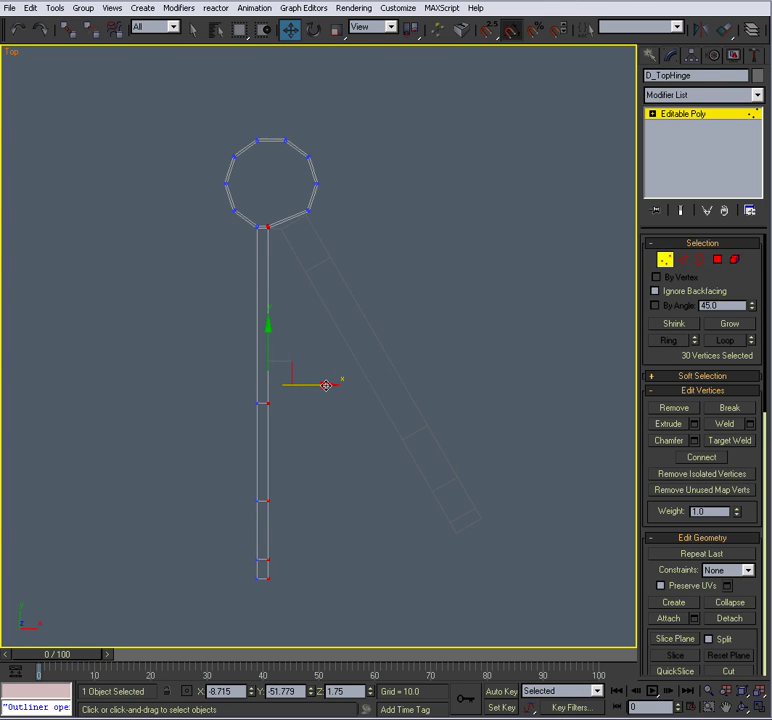
key(ctrl+z)
click(666, 261)
click(401, 382)
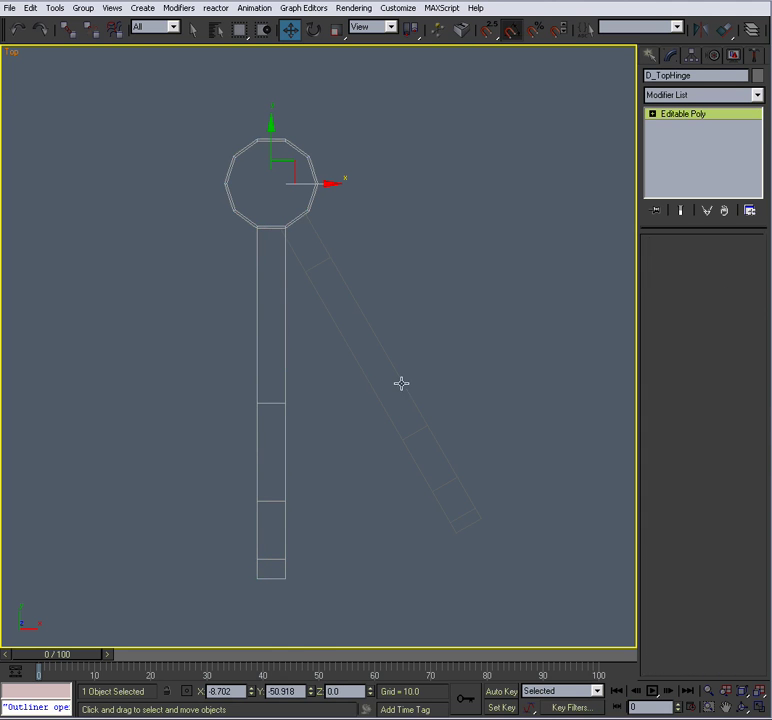
Step: Rotate the swinging hinge half about Z in the Perspective view, closing it against the other leaf and reopening it wide
key(alt+w)
right_click(474, 419)
key(alt+w)
alt+middle_drag(458, 403, 390, 374)
key(e)
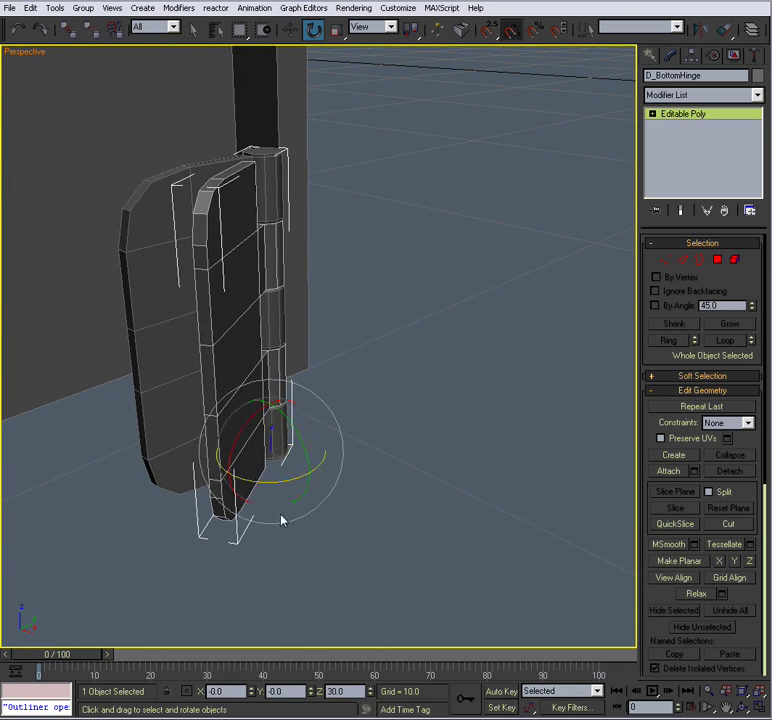
drag(283, 478, 263, 482)
alt+middle_drag(296, 458, 338, 450)
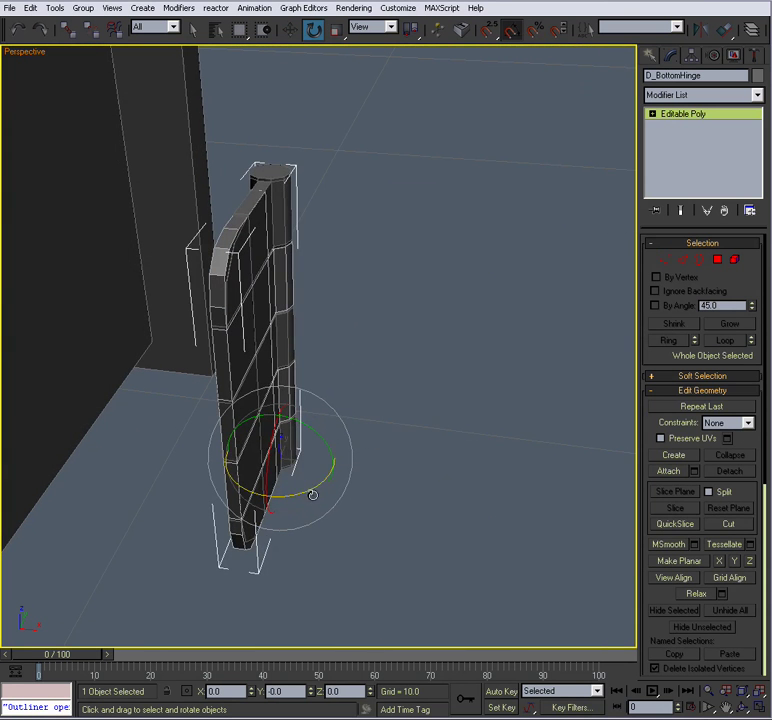
drag(309, 492, 432, 436)
alt+middle_drag(432, 436, 393, 443)
click(393, 443)
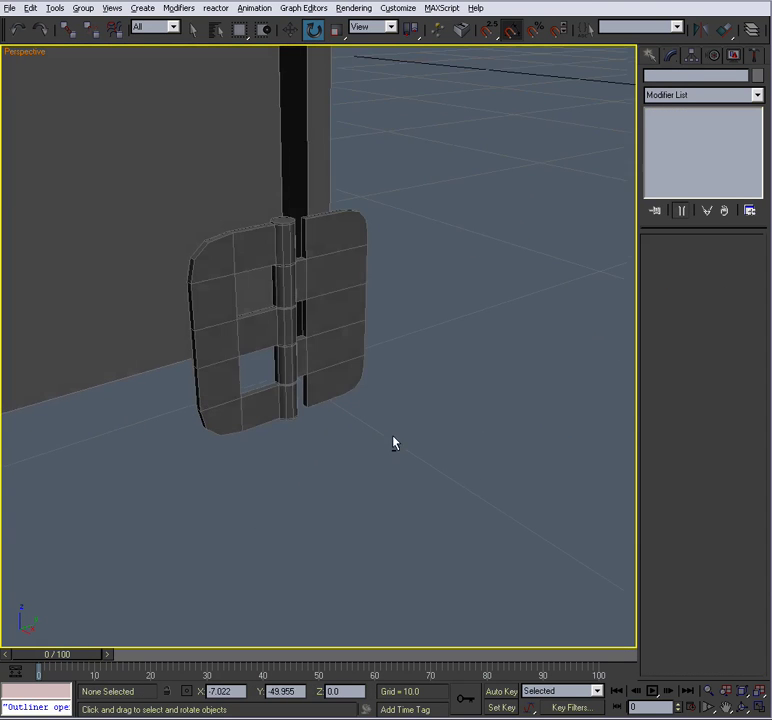
Step: Select the polygon capping the top of the stationary hinge half's barrel
click(346, 331)
alt+middle_drag(346, 331, 307, 526)
click(234, 307)
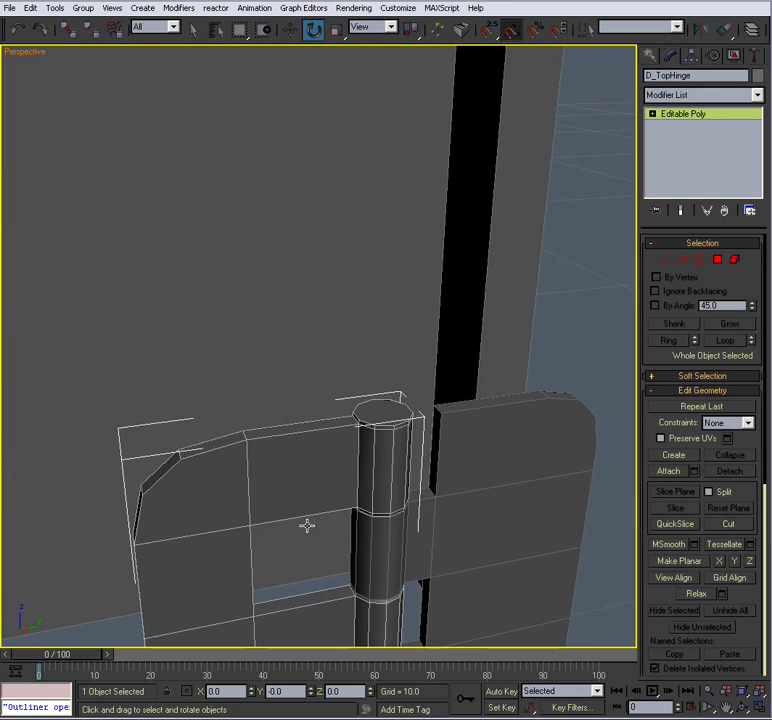
click(717, 260)
alt+middle_drag(330, 380, 305, 357)
scroll(300, 400, up, 3)
click(289, 427)
alt+middle_drag(289, 427, 338, 410)
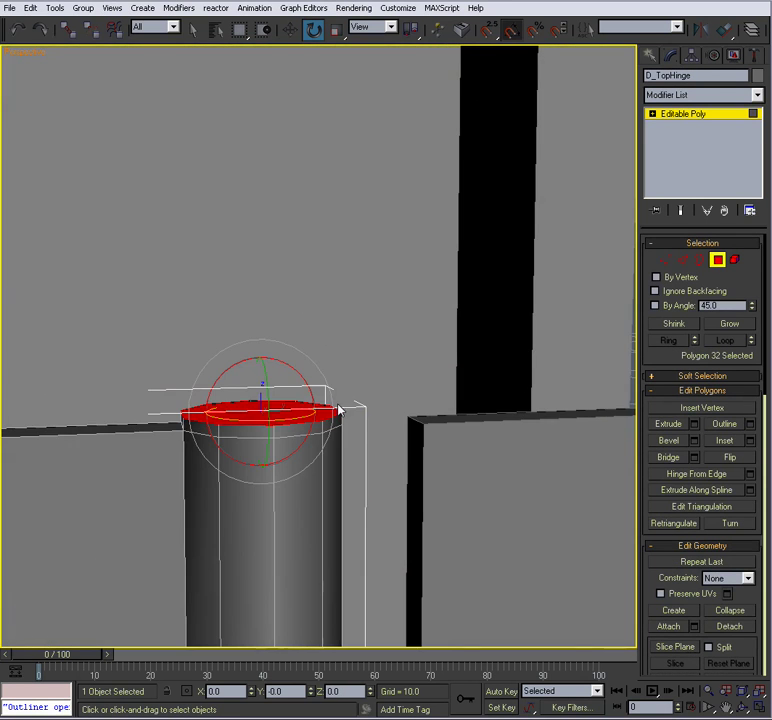
click(694, 424)
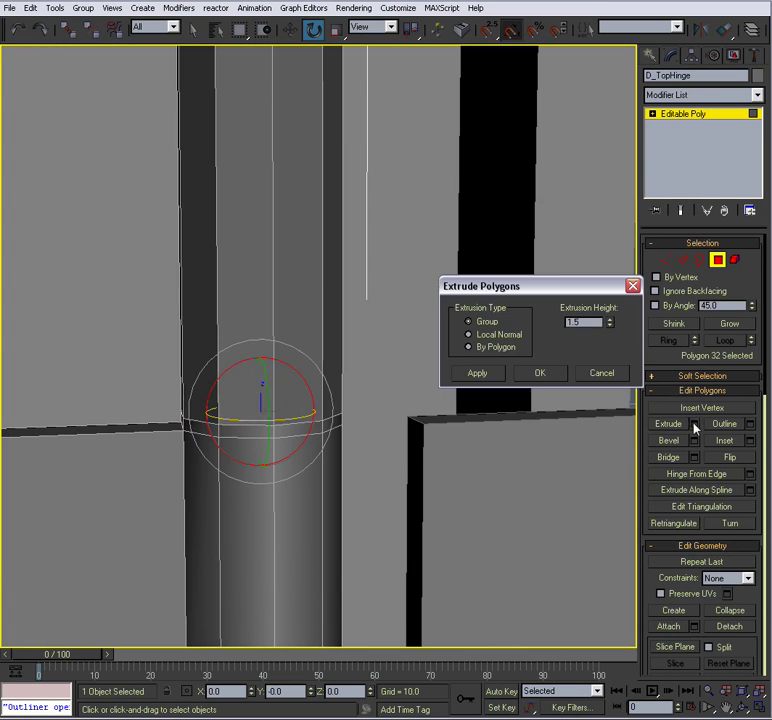
click(541, 374)
Step: Dome the barrel cap with successive group bevels at -0.03 outline and heights of 0.026 and finally 0.016, and leave polygon editing
click(693, 441)
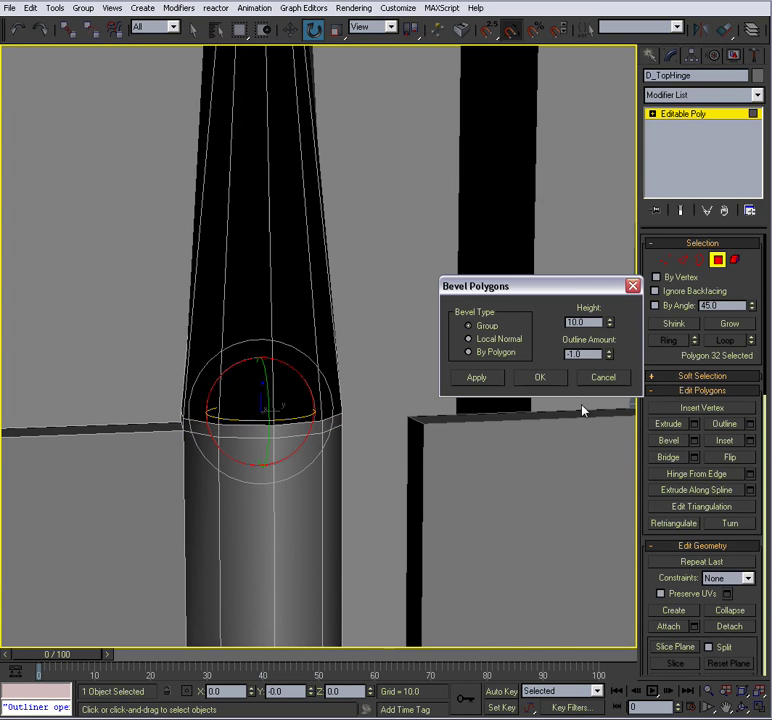
right_click(609, 353)
mouse_move(609, 326)
mouse_down()
mouse_move(608, 395)
mouse_move(590, 388)
mouse_move(612, 348)
mouse_move(610, 360)
mouse_move(607, 322)
mouse_up()
click(477, 378)
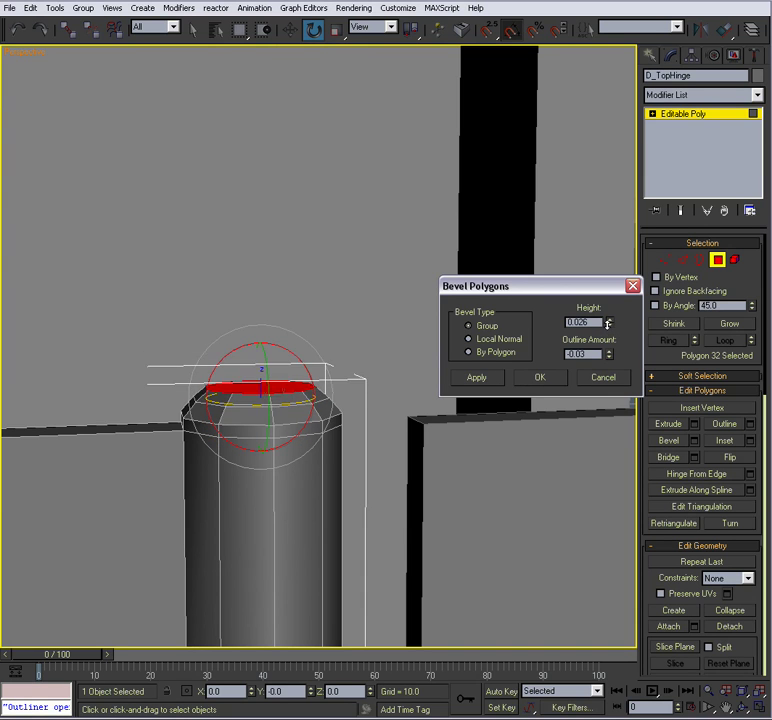
click(495, 380)
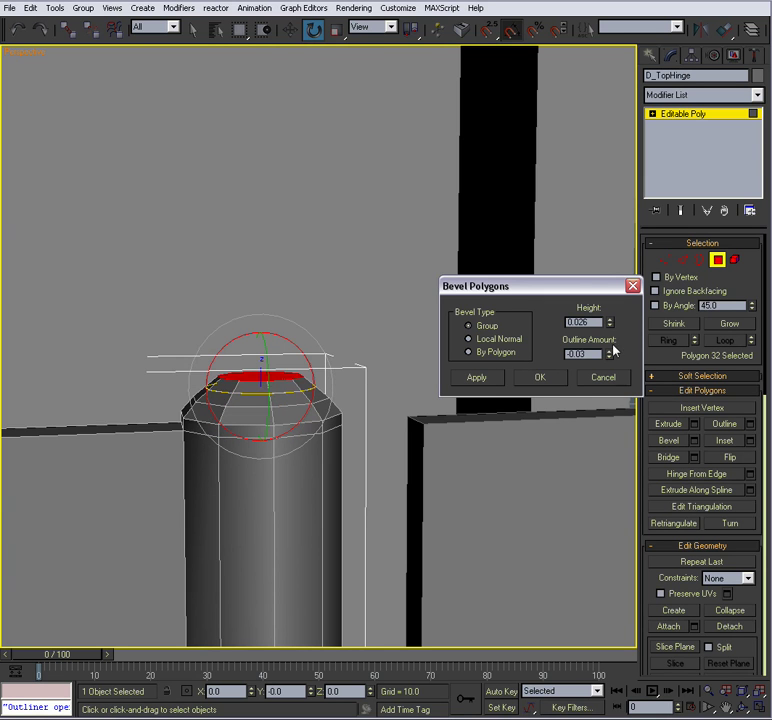
drag(613, 335, 613, 336)
click(612, 321)
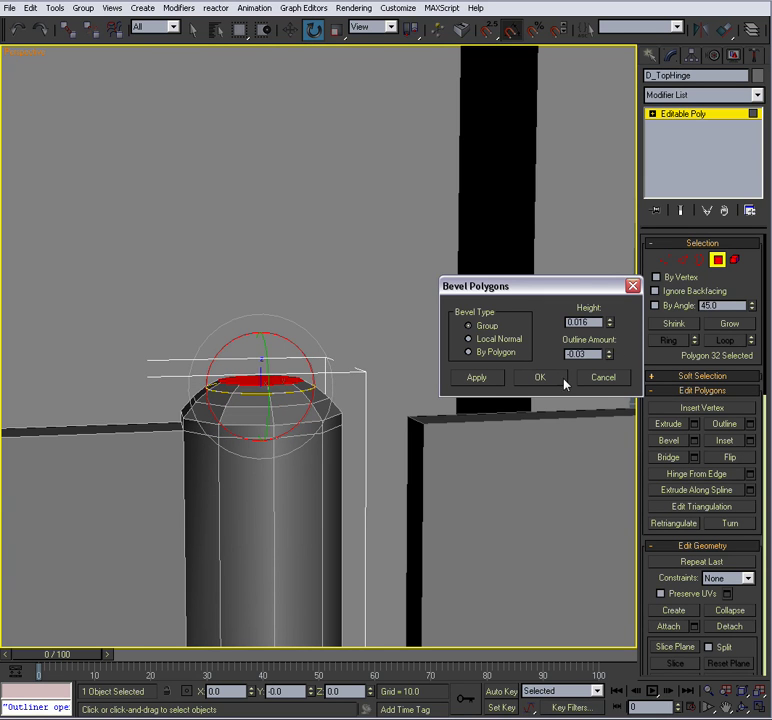
click(540, 378)
click(719, 261)
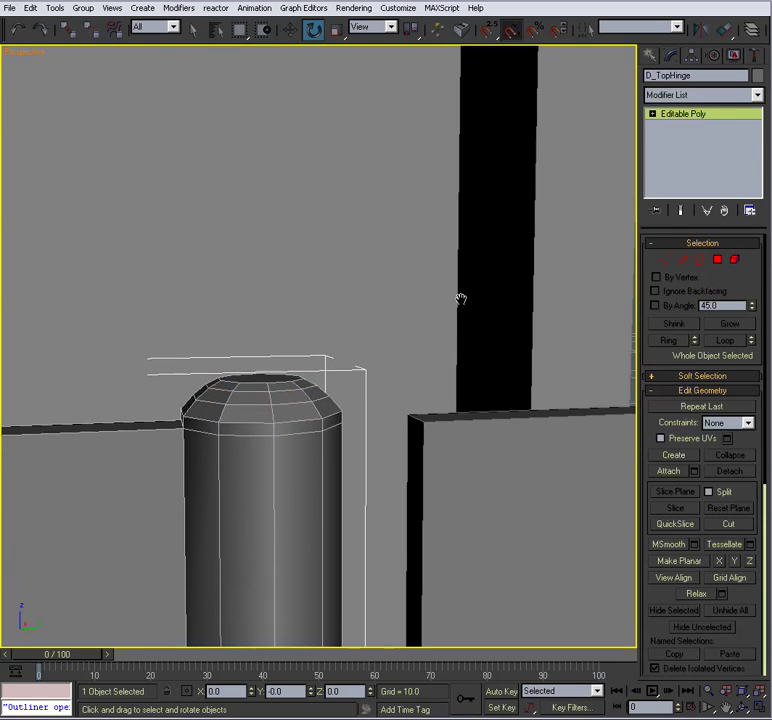
middle_drag(460, 300, 469, 262)
drag(178, 228, 275, 273)
right_click(280, 273)
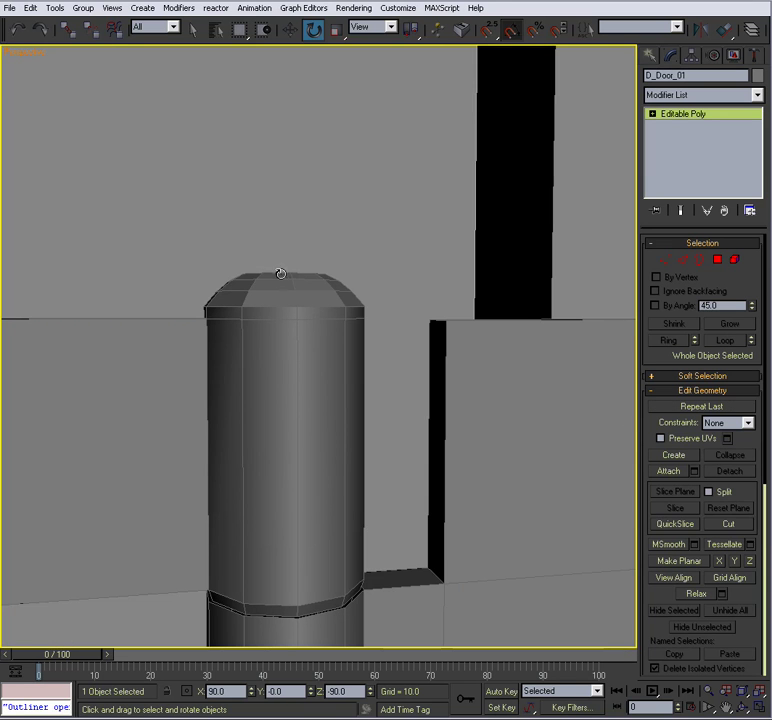
click(719, 261)
click(267, 295)
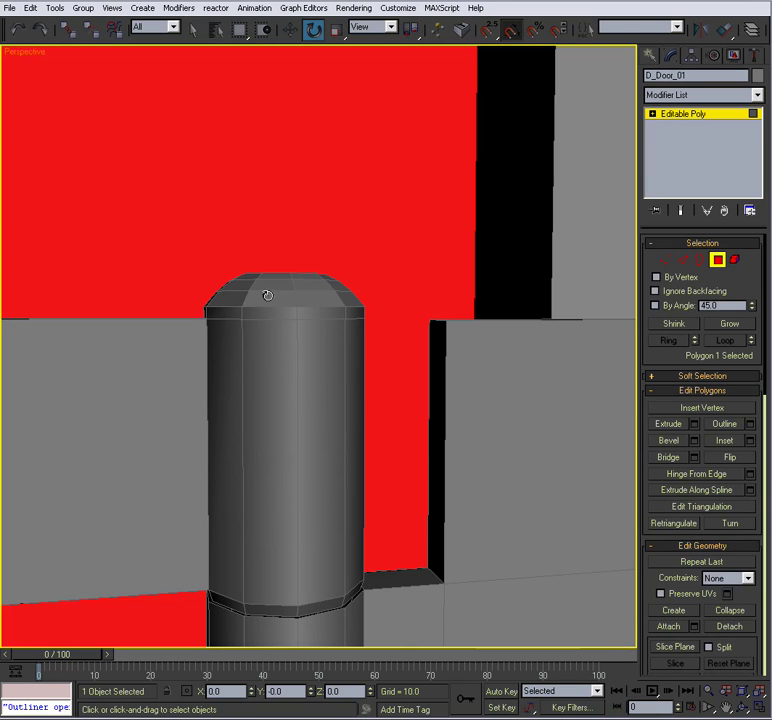
click(717, 262)
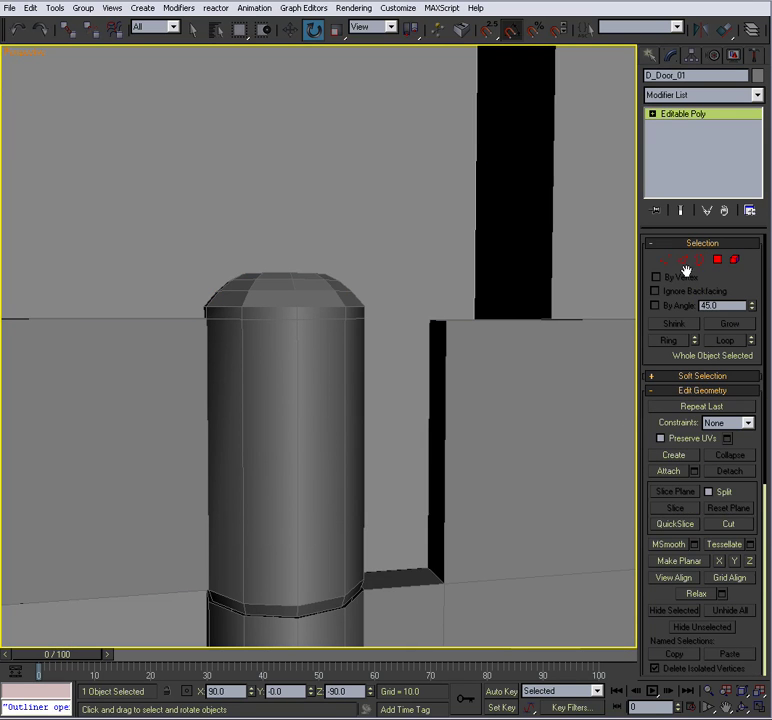
Step: Select the domed cap polygons of D_TopHinge's barrel, assign them to smoothing group 1 and deselect the hinge
scroll(321, 366, down, 5)
alt+middle_drag(321, 366, 362, 401)
click(345, 367)
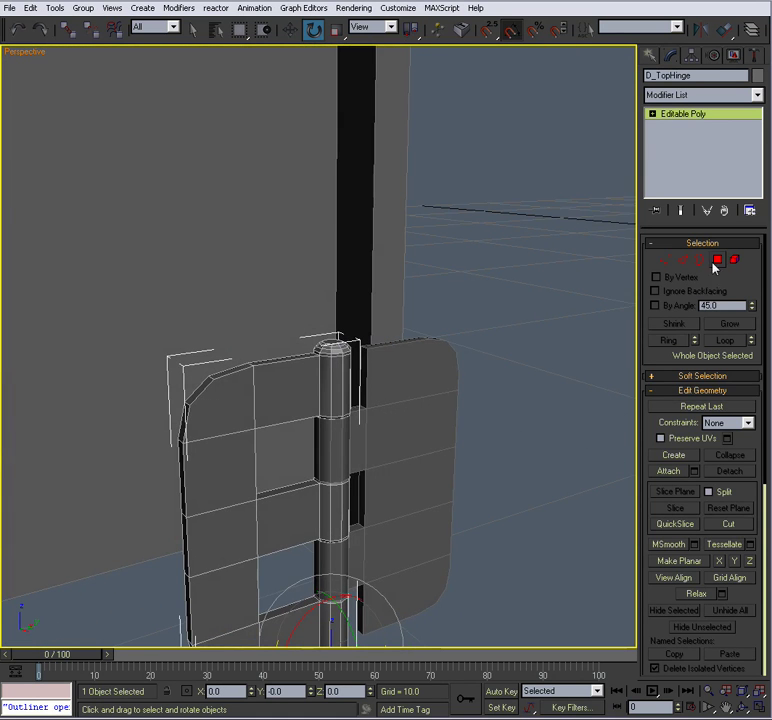
click(714, 266)
scroll(419, 333, up, 4)
alt+middle_drag(419, 333, 348, 334)
drag(175, 226, 365, 320)
alt+middle_drag(365, 320, 467, 375)
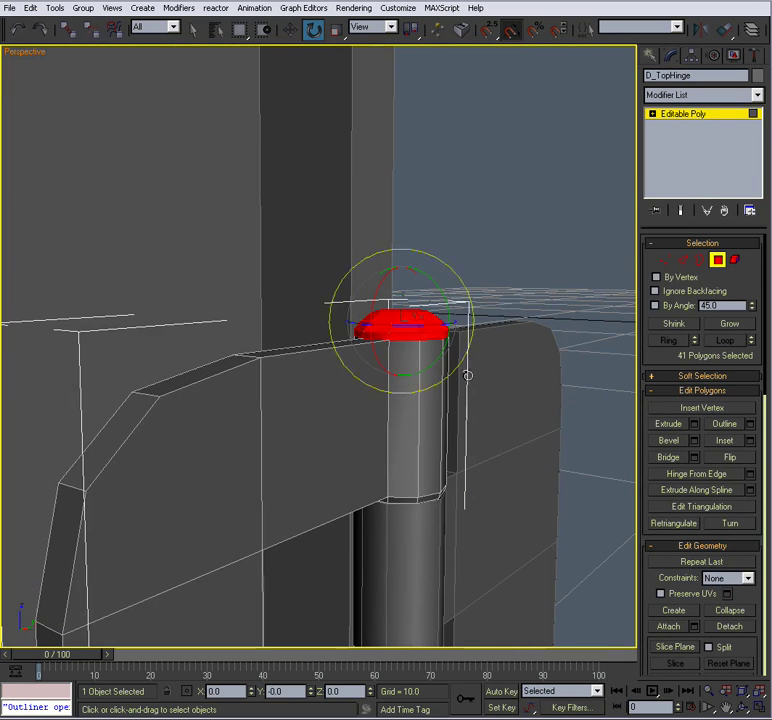
scroll(650, 360, down, 5)
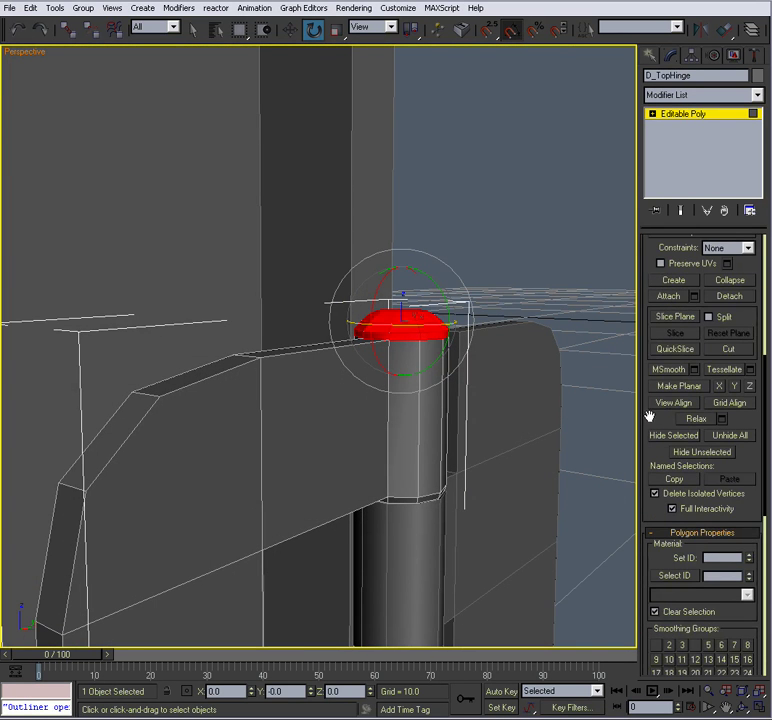
scroll(649, 416, down, 3)
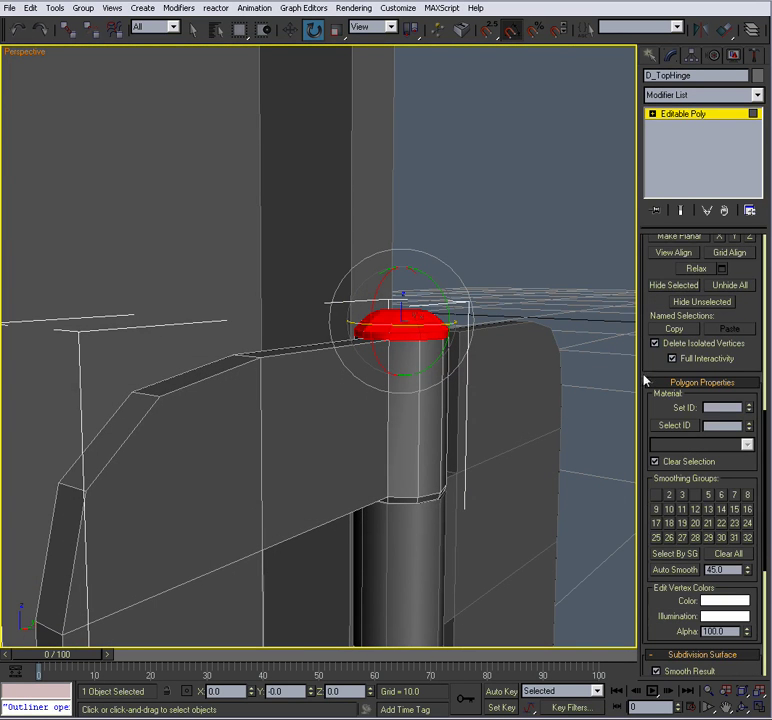
click(657, 494)
click(545, 190)
Step: Select both hinge halves and rotate them a quarter turn about Z in the Top view
scroll(545, 190, up, 3)
alt+middle_drag(545, 190, 403, 368)
scroll(475, 246, down, 5)
scroll(457, 314, up, 4)
alt+middle_drag(416, 415, 483, 421)
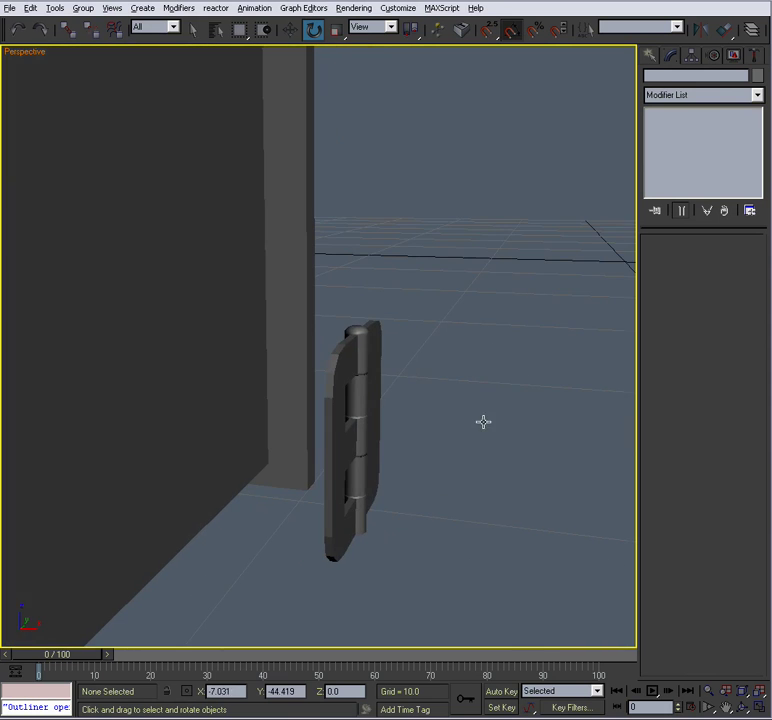
click(376, 324)
alt+middle_drag(391, 391, 446, 406)
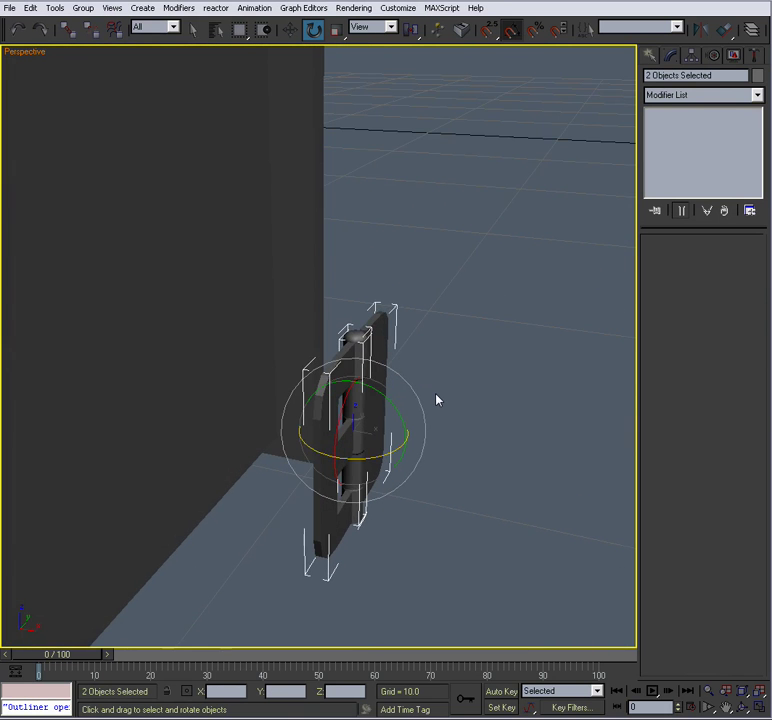
key(alt+w)
scroll(240, 266, down, 4)
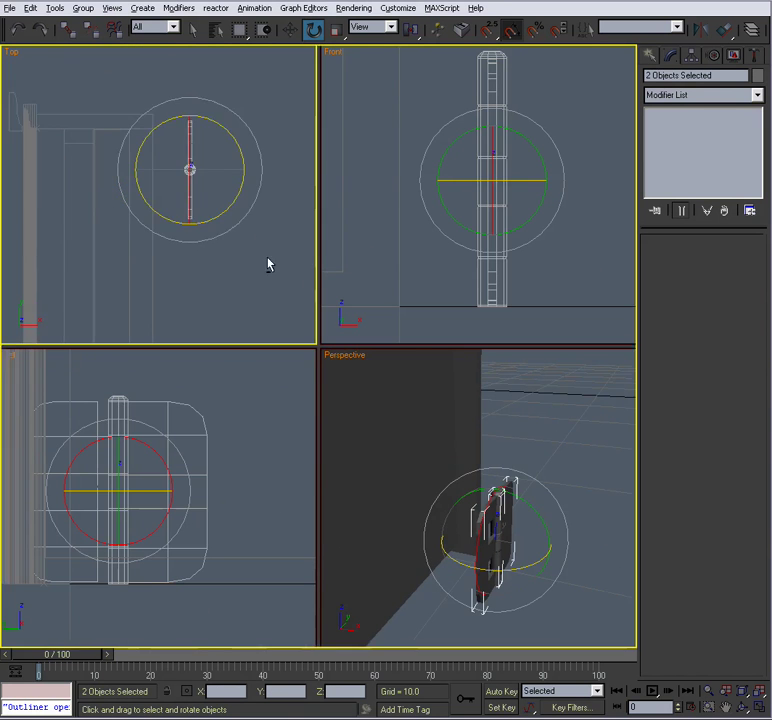
key(alt+w)
middle_drag(287, 275, 303, 253)
scroll(312, 263, up, 2)
drag(464, 285, 388, 303)
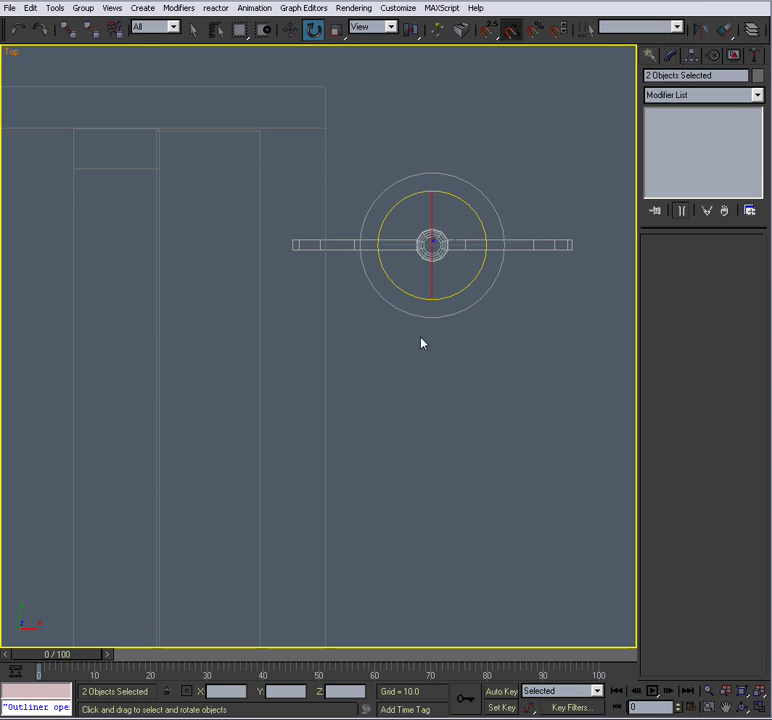
Step: Move both hinge halves in the Top view until the barrel sits against the outer edge of the door case
key(w)
middle_drag(448, 288, 378, 390)
scroll(378, 390, up, 2)
drag(413, 331, 321, 174)
middle_drag(303, 277, 359, 364)
scroll(359, 364, up, 3)
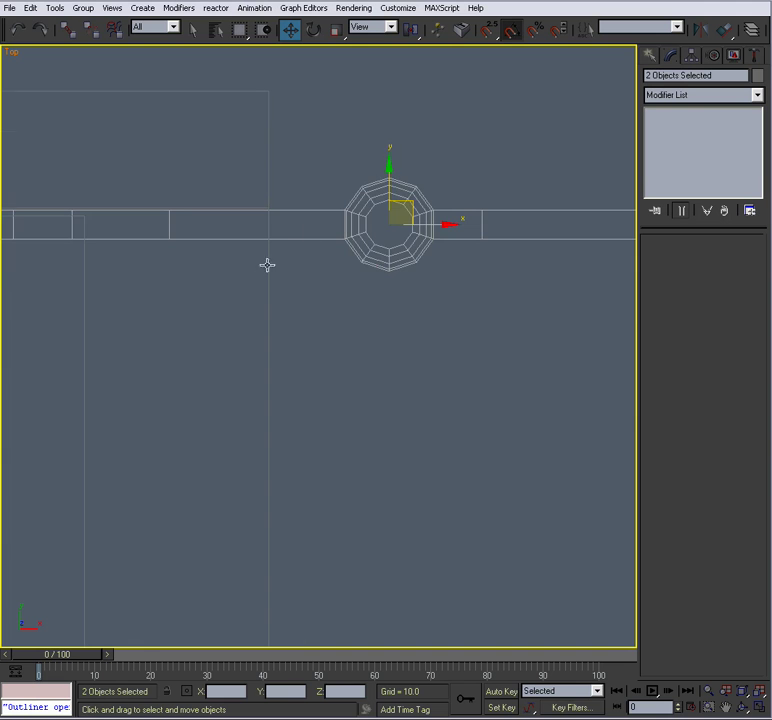
middle_drag(267, 265, 261, 286)
drag(491, 287, 428, 265)
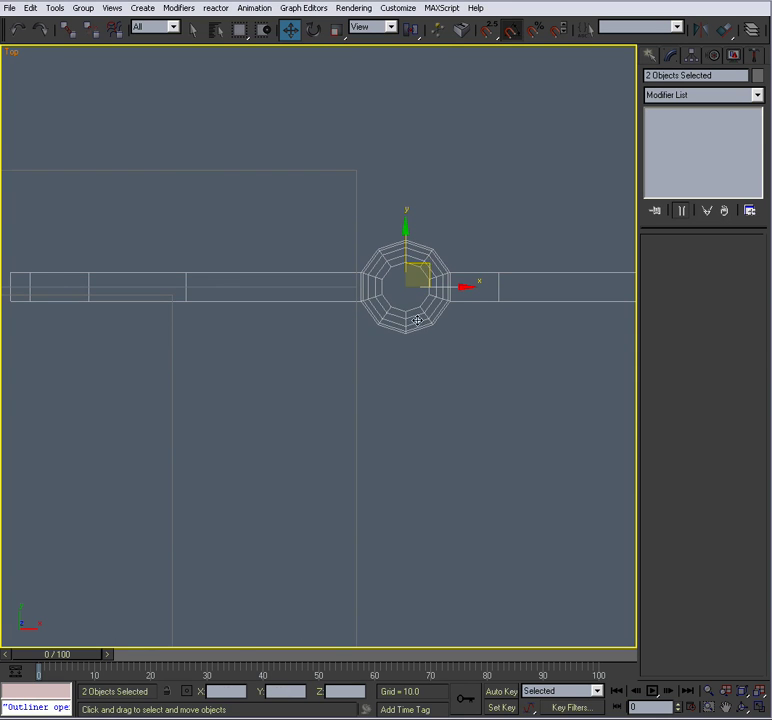
Step: Rotate both hinge halves half a turn about Z in the Perspective view to swap their leaf sides, and deselect them
scroll(417, 320, down, 3)
key(alt+w)
right_click(446, 419)
key(alt+w)
mouse_move(427, 410)
alt+middle_down()
mouse_move(446, 401)
mouse_move(438, 408)
alt+middle_up()
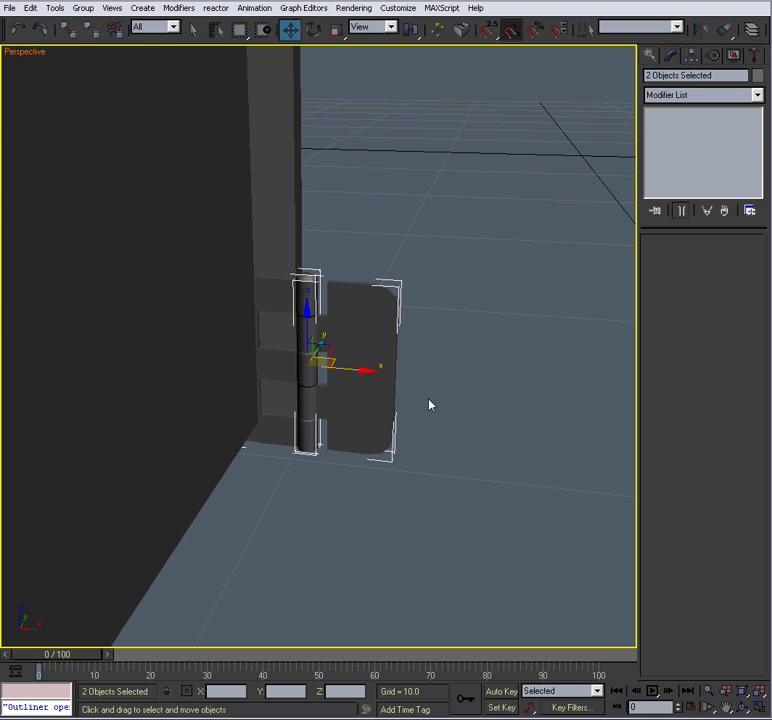
key(e)
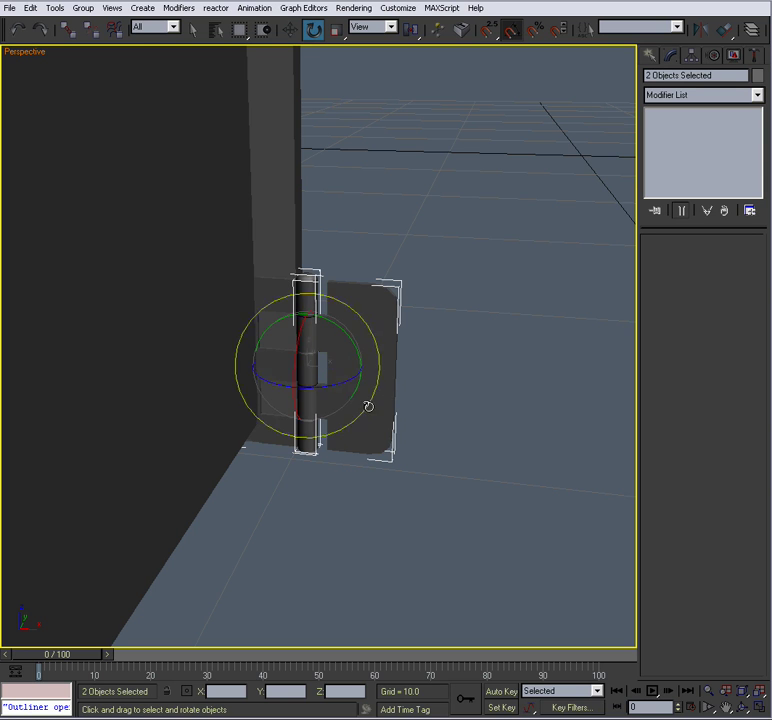
drag(301, 378, 437, 385)
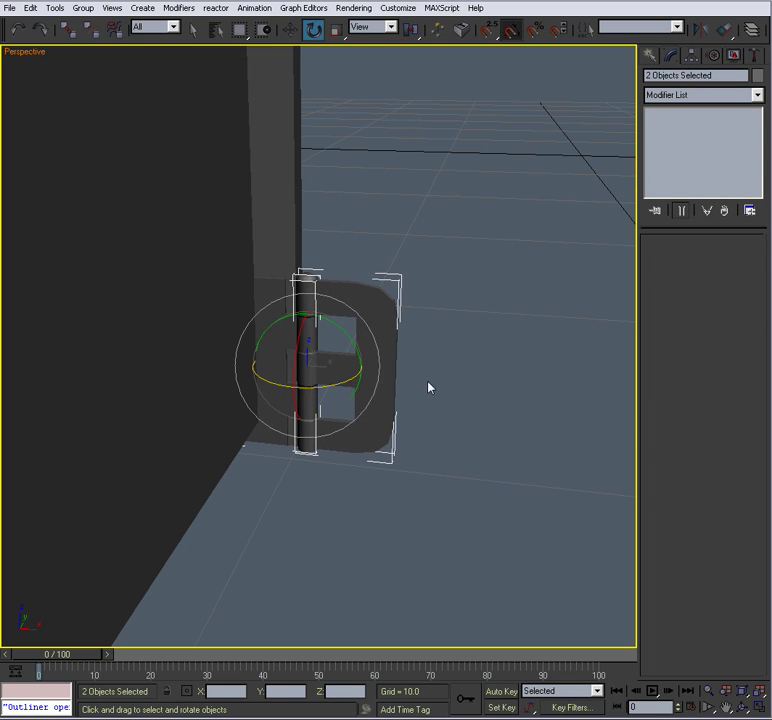
click(460, 381)
mouse_move(460, 381)
alt+middle_down()
mouse_move(453, 393)
mouse_move(467, 388)
alt+middle_up()
Step: Rotate D_TopHinge about Z in the Top view to fold its leaf closed against the other leaf, and deselect it
key(alt+w)
click(241, 293)
scroll(243, 300, up, 2)
key(alt+w)
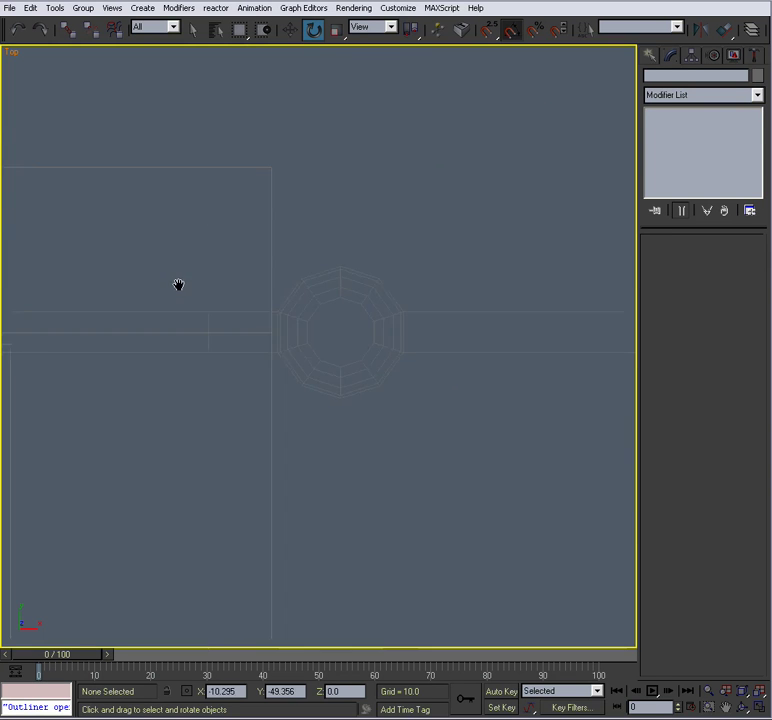
click(421, 351)
middle_drag(419, 374, 338, 360)
scroll(336, 350, down, 3)
drag(327, 302, 361, 447)
middle_drag(385, 382, 397, 358)
key(alt+w)
middle_drag(446, 441, 416, 428)
scroll(443, 432, down, 2)
key(alt+w)
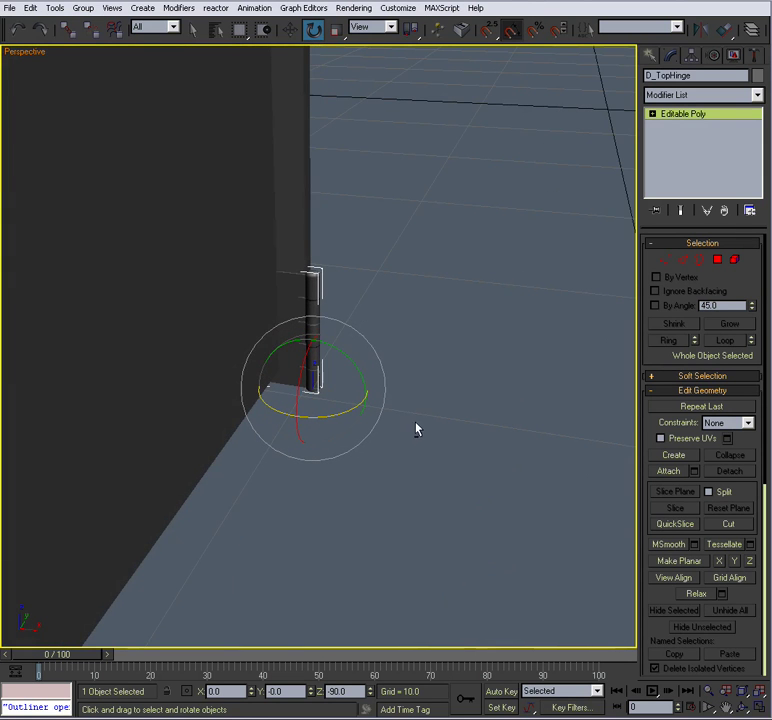
alt+middle_drag(405, 341, 422, 289)
click(422, 289)
Step: Select D_Door_01 and move it along X toward the hinge barrel in the Top view, to about X -9.754
click(232, 385)
alt+middle_drag(258, 391, 307, 289)
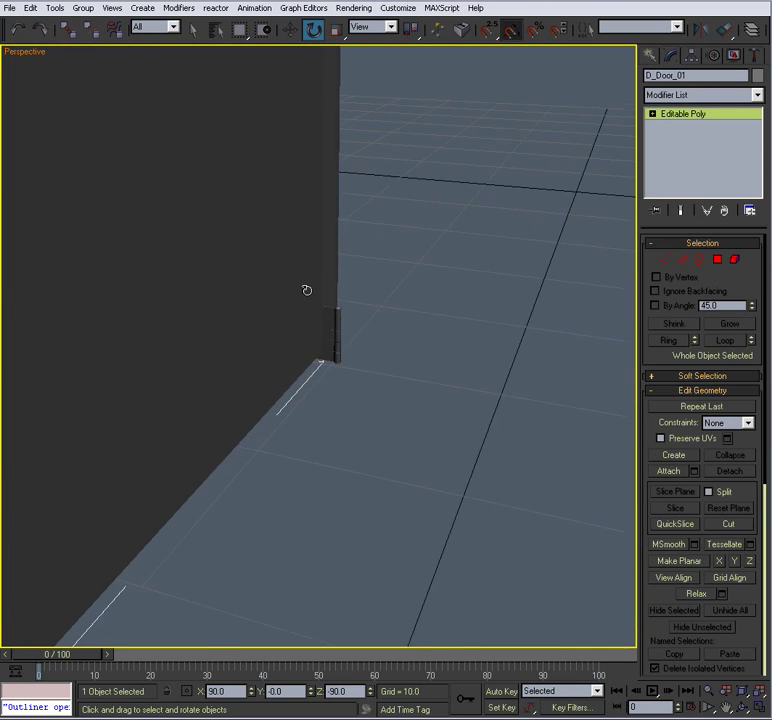
scroll(347, 325, up, 2)
middle_drag(394, 298, 352, 399)
scroll(398, 325, down, 4)
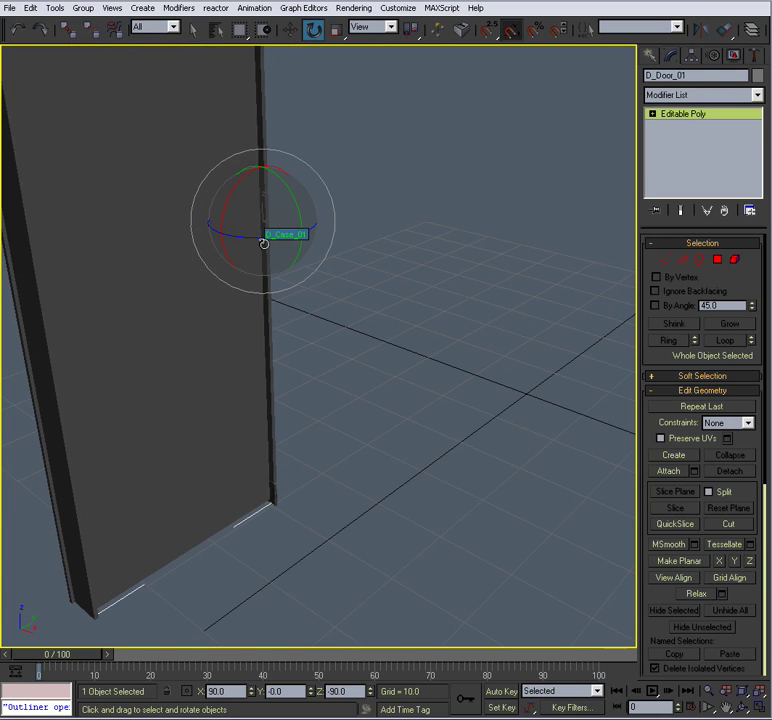
key(w)
alt+middle_drag(315, 258, 349, 277)
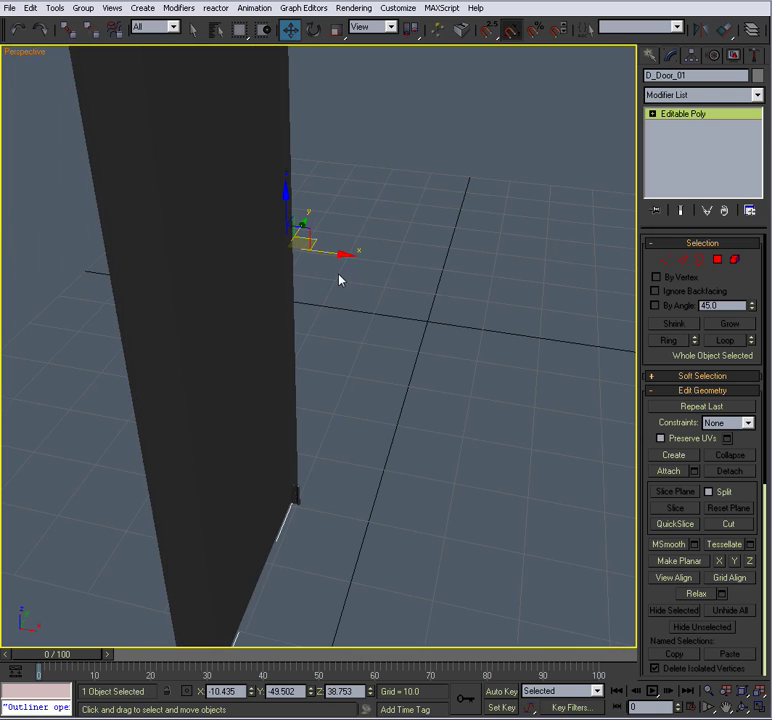
key(alt+w)
right_click(236, 189)
key(alt+w)
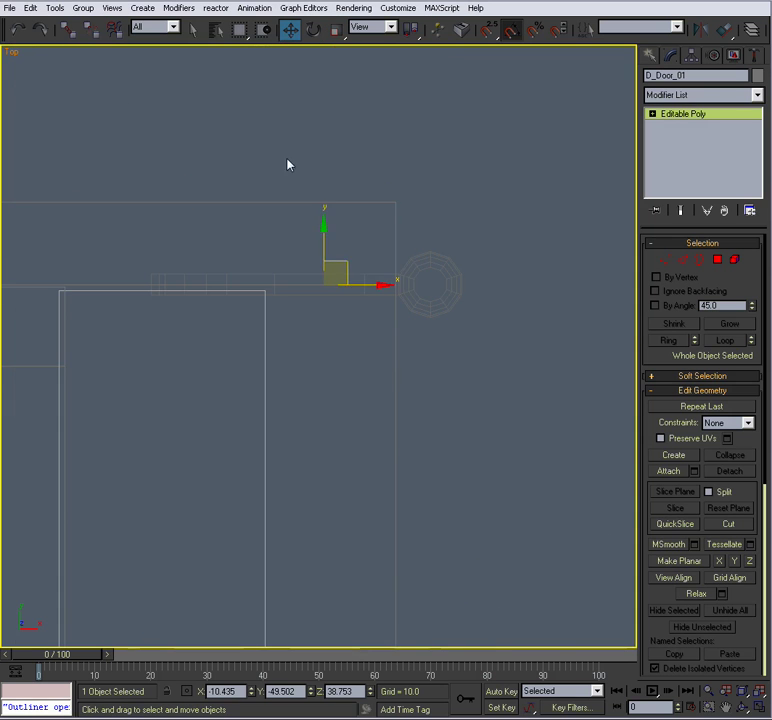
drag(373, 286, 487, 297)
Step: Examine the door's fit against the case and the hinge in the Perspective view
key(alt+w)
right_click(441, 374)
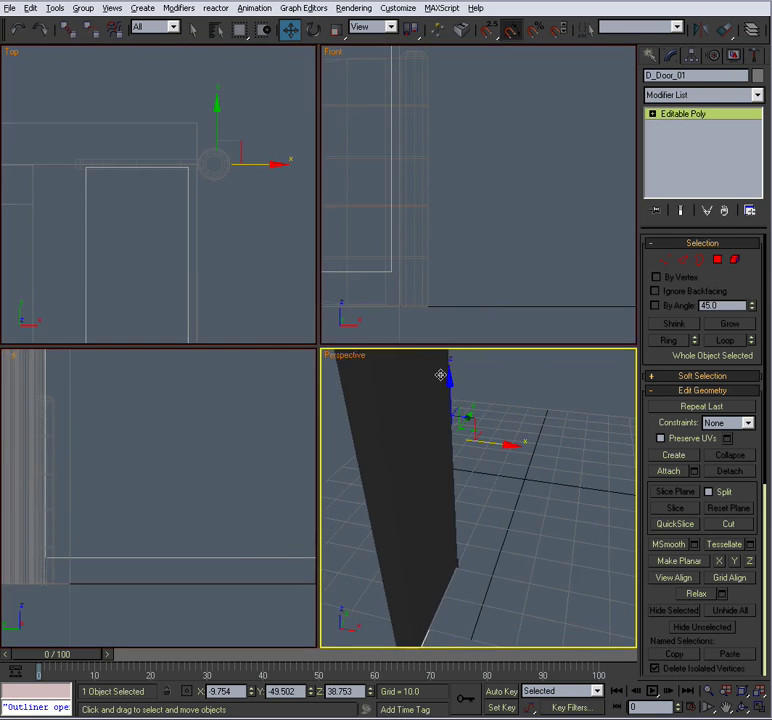
key(alt+w)
alt+middle_drag(388, 345, 376, 246)
scroll(358, 415, up, 2)
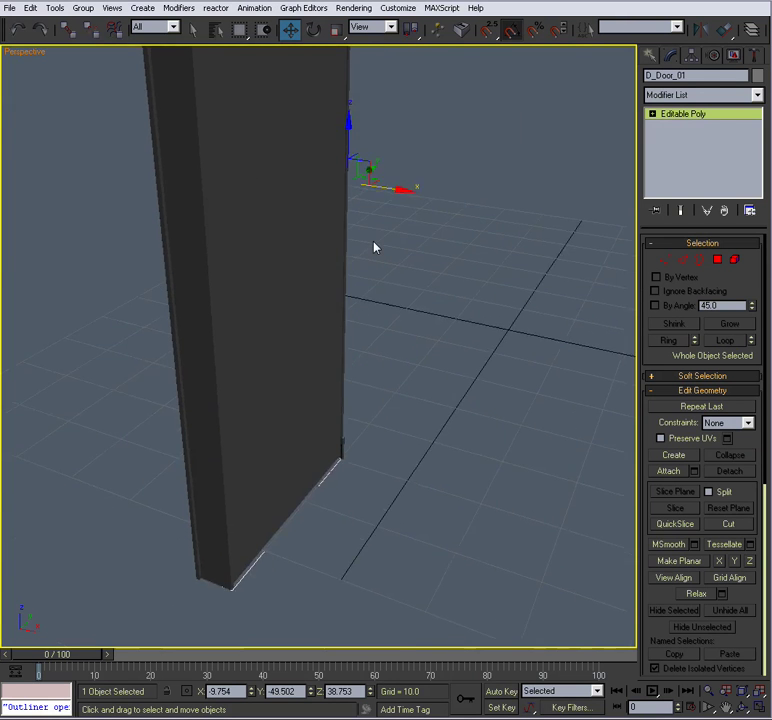
scroll(391, 300, up, 2)
middle_drag(391, 300, 411, 186)
scroll(413, 188, up, 3)
middle_drag(424, 245, 396, 231)
scroll(396, 231, down, 3)
scroll(381, 365, down, 3)
Step: Move only D_Door_01's pivot to the centre of the hinge barrel in the Top view, at about X -9.79, Y -49.498
key(alt+w)
right_click(196, 260)
key(alt+w)
mouse_move(373, 341)
middle_down()
mouse_move(363, 310)
mouse_move(369, 350)
middle_up()
scroll(363, 310, down, 2)
scroll(370, 342, up, 3)
click(692, 56)
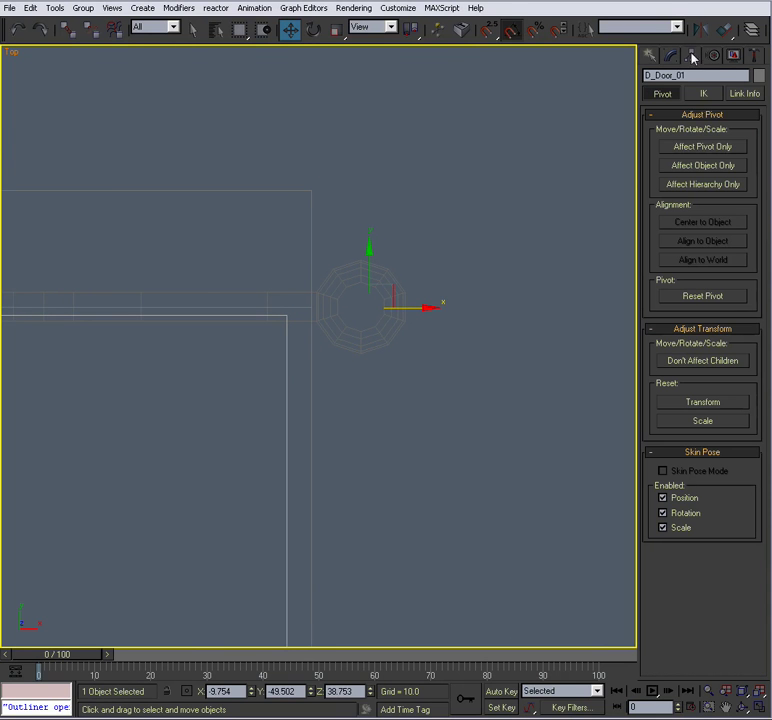
click(704, 147)
scroll(396, 279, up, 5)
middle_drag(361, 334, 341, 326)
drag(385, 312, 350, 308)
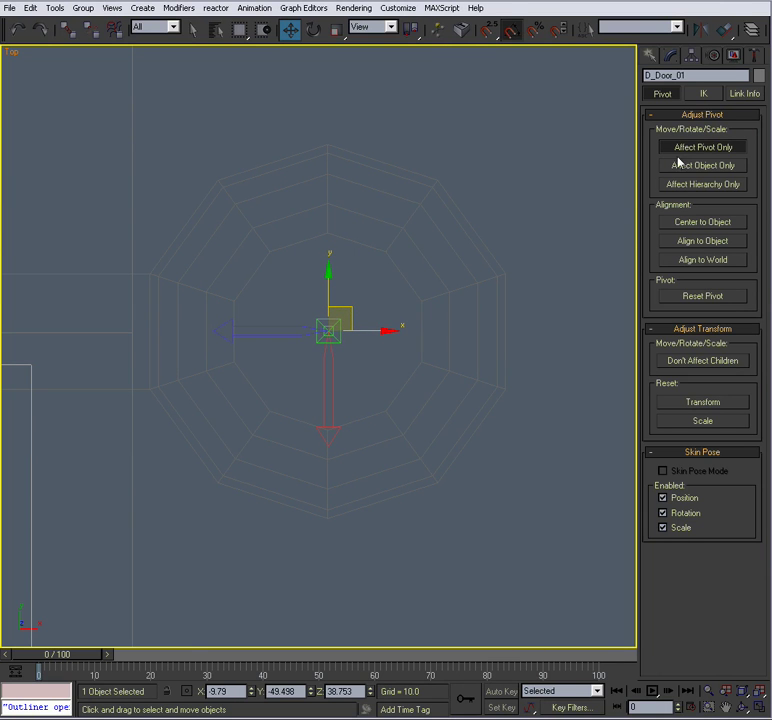
Step: Try rotating the door about Z around its hinge pivot and return it to the closed position
scroll(410, 262, down, 4)
key(alt+w)
middle_click(404, 407)
key(alt+w)
alt+middle_drag(407, 412, 377, 400)
scroll(358, 395, up, 4)
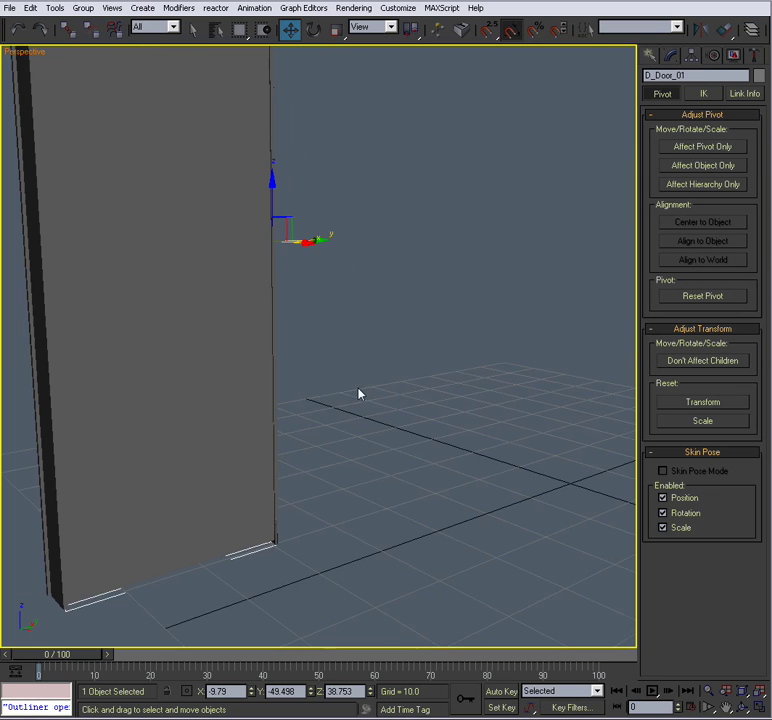
key(e)
alt+middle_drag(315, 398, 289, 331)
drag(276, 265, 311, 293)
alt+middle_drag(311, 293, 392, 384)
scroll(412, 335, down, 3)
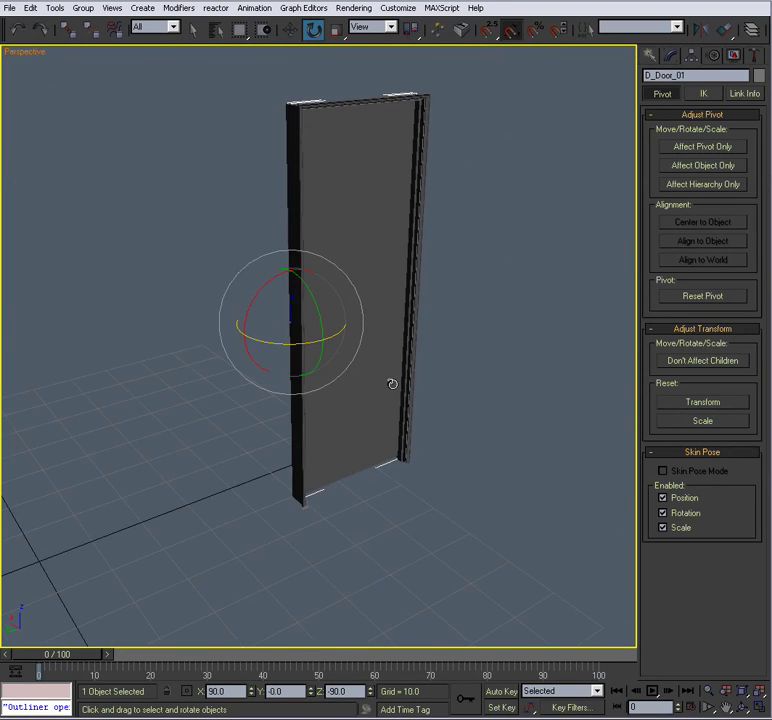
Step: Select D_Stop_01 and move it along X in the Top view to meet the door's face, at about X -11.882
key(alt+w)
right_click(220, 241)
key(alt+w)
middle_drag(110, 414, 165, 376)
click(188, 373)
scroll(267, 248, up, 5)
middle_drag(293, 98, 325, 275)
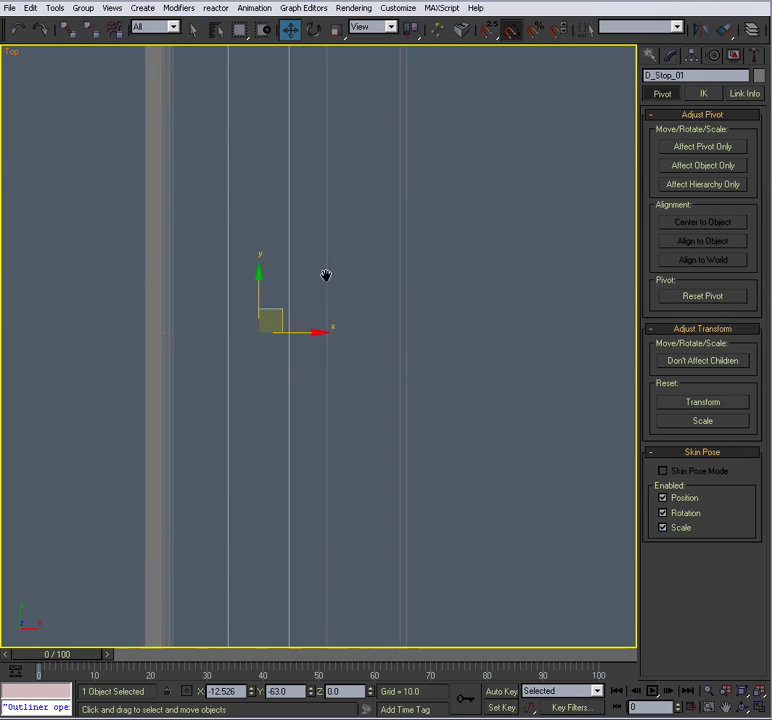
scroll(300, 340, up, 2)
drag(293, 326, 339, 338)
scroll(319, 365, up, 4)
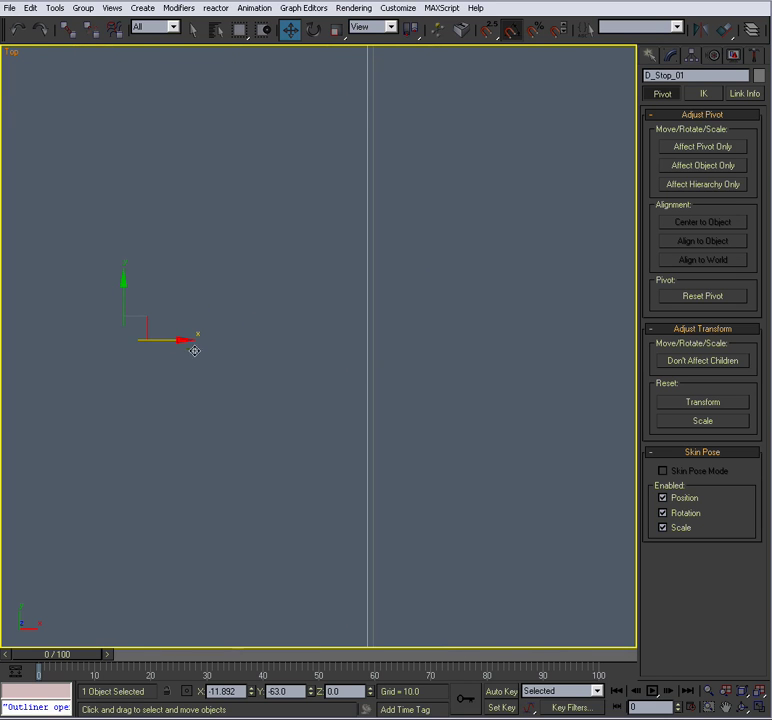
drag(180, 340, 185, 341)
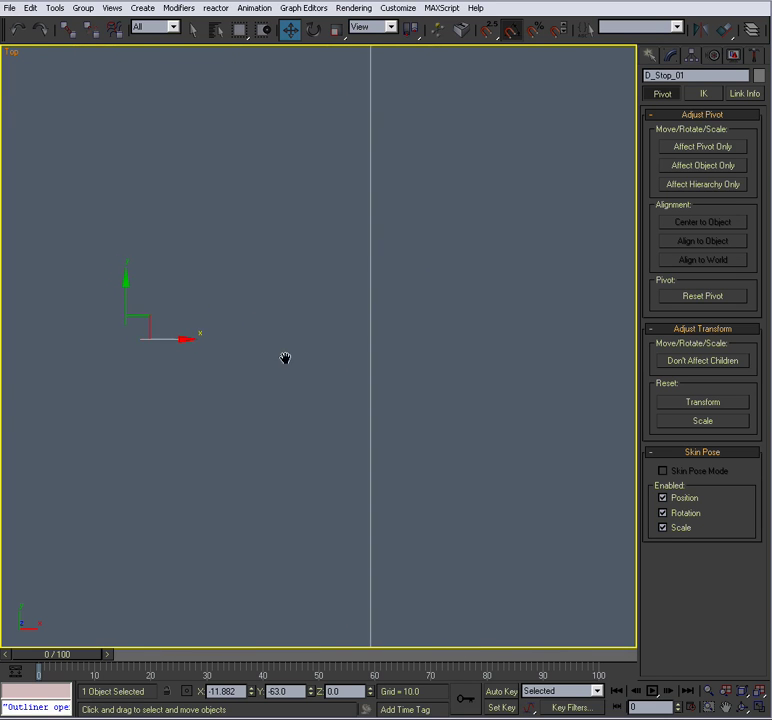
Step: Examine the repositioned door stop and the hinge at the door's base in the Perspective view
key(z)
key(alt+w)
middle_click(407, 420)
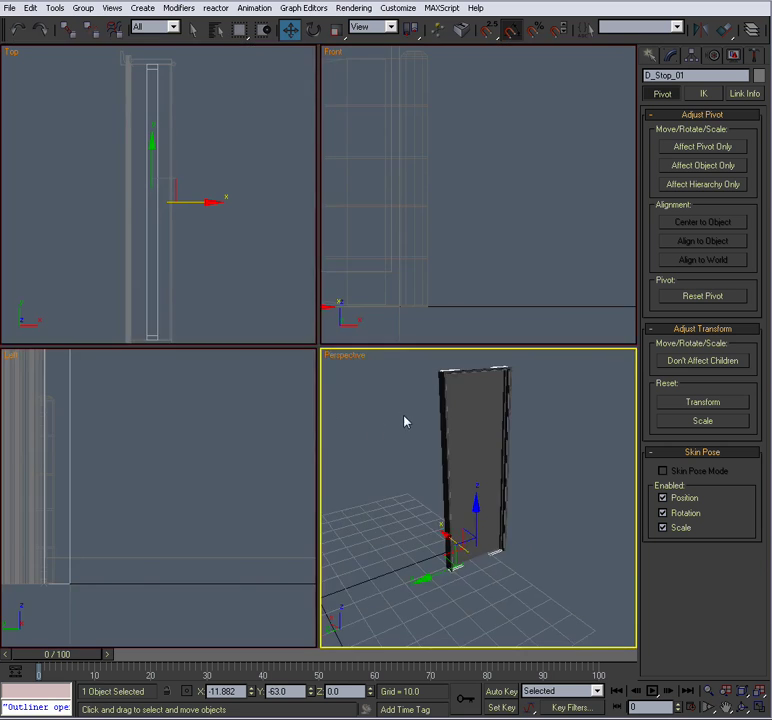
key(alt+w)
alt+middle_drag(365, 412, 400, 414)
scroll(365, 357, up, 5)
middle_drag(365, 357, 282, 122)
scroll(282, 122, up, 2)
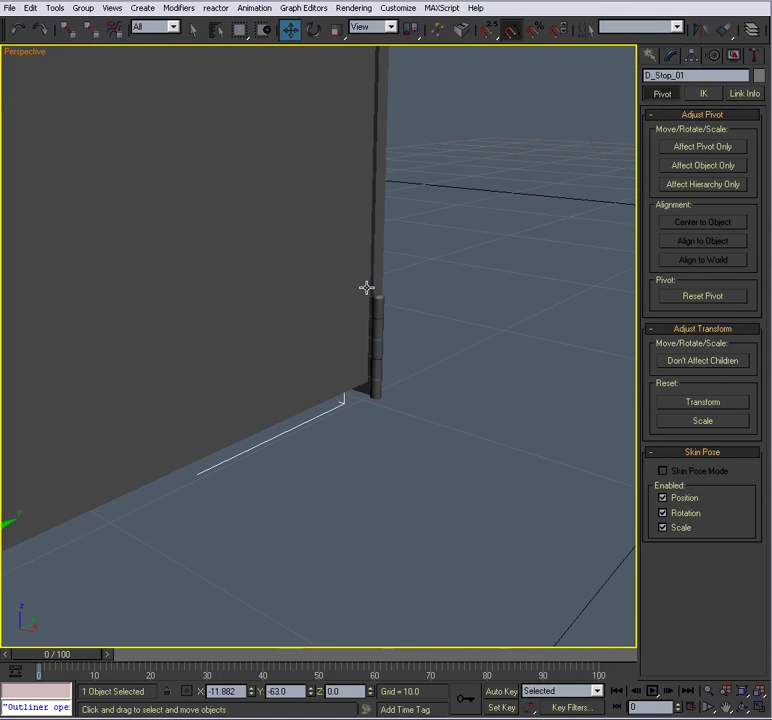
Step: Try to raise the hinge at the door's base along Z by moving a single half
click(380, 341)
alt+middle_drag(380, 341, 376, 357)
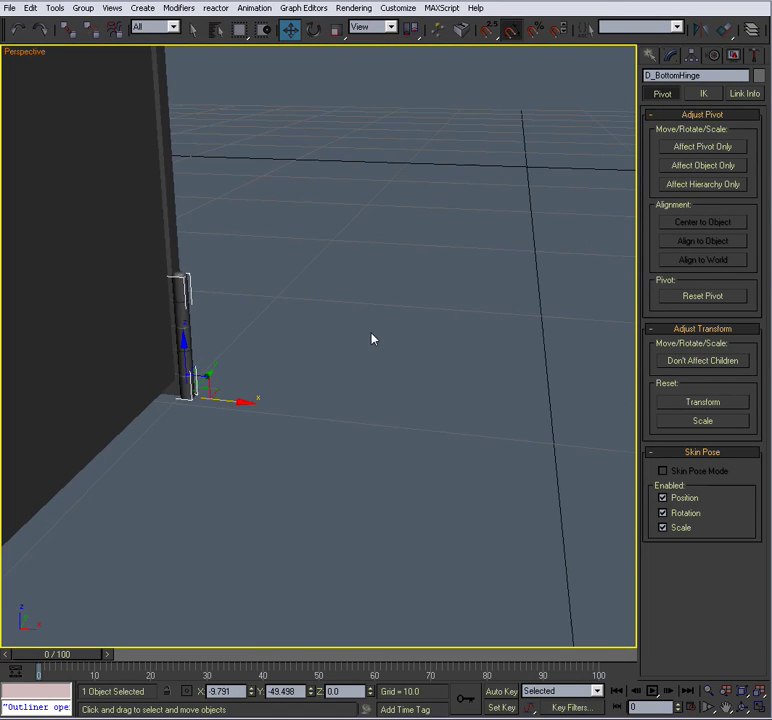
key(z)
scroll(355, 322, down, 4)
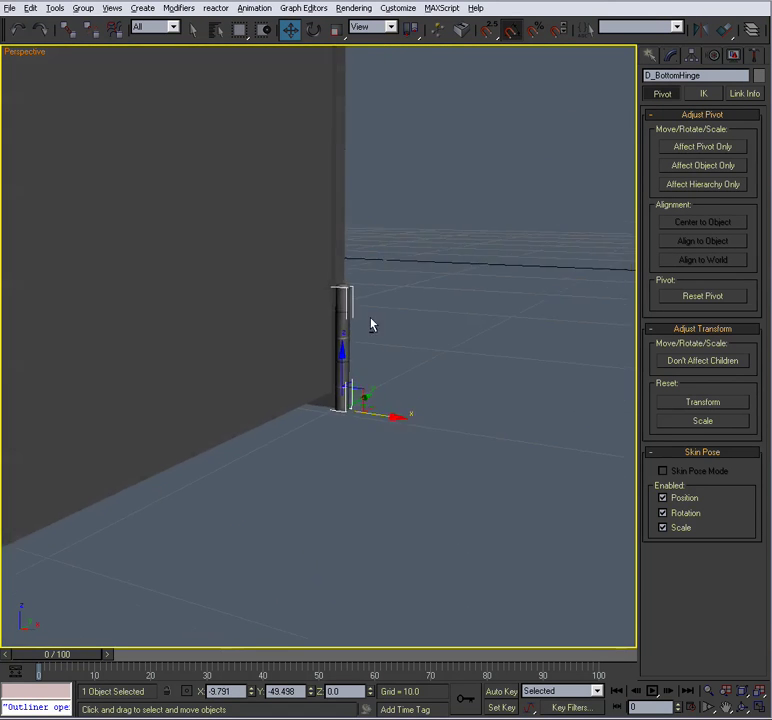
scroll(375, 320, up, 5)
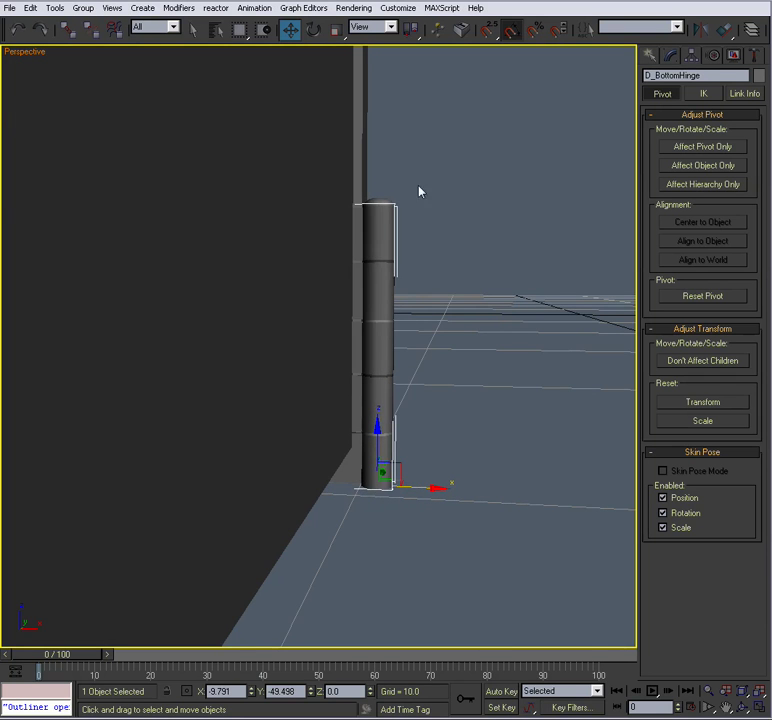
drag(378, 430, 378, 401)
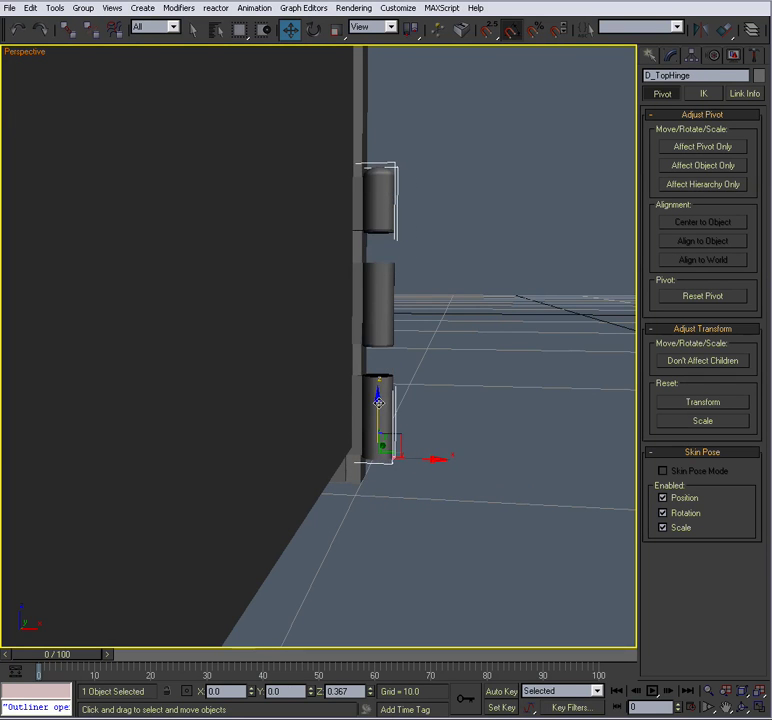
Step: Select both hinge halves and raise them together along Y near the door's base in the Front view
drag(422, 166, 393, 258)
drag(383, 331, 352, 357)
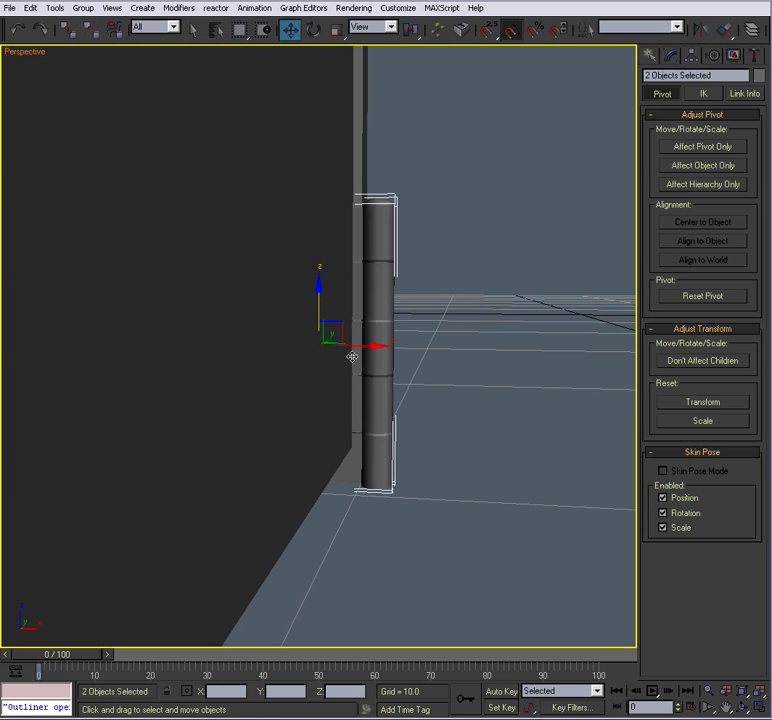
middle_drag(353, 435, 353, 212)
key(alt+w)
middle_click(231, 476)
scroll(231, 476, down, 4)
scroll(477, 217, down, 7)
middle_drag(415, 209, 469, 265)
middle_drag(400, 270, 439, 222)
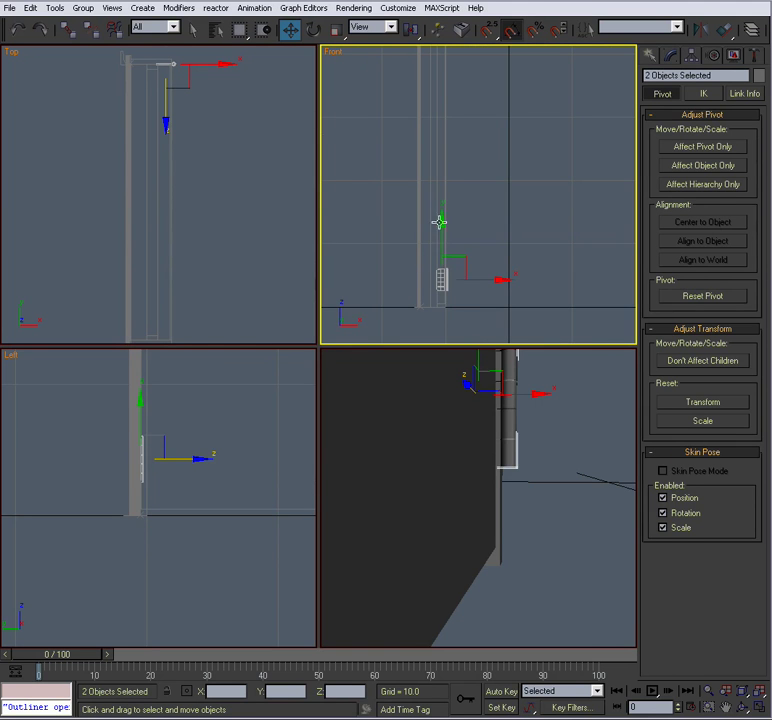
drag(443, 229, 443, 218)
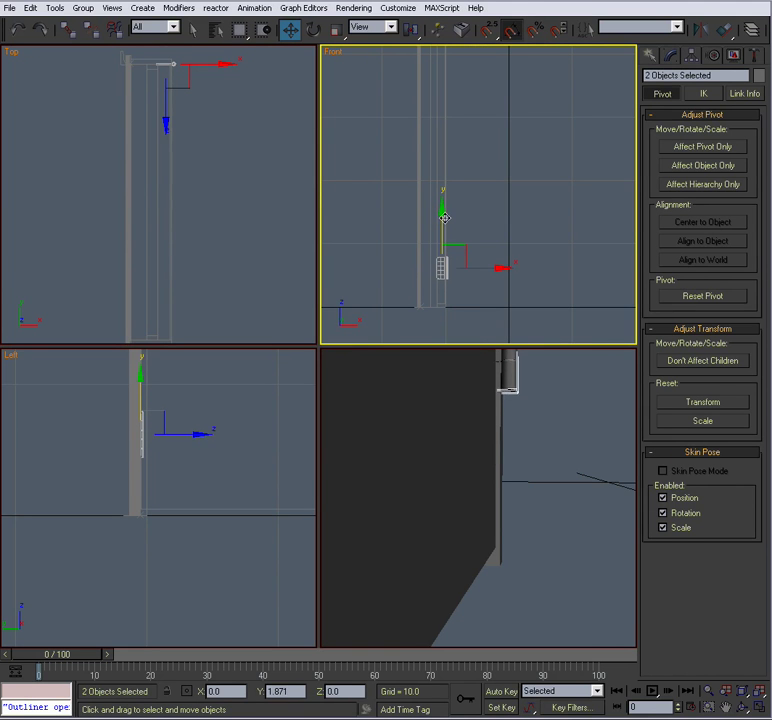
Step: Raise the selected hinge halves slightly farther up the door's edge in the Left view
scroll(233, 500, up, 3)
scroll(229, 495, up, 2)
middle_drag(229, 495, 205, 507)
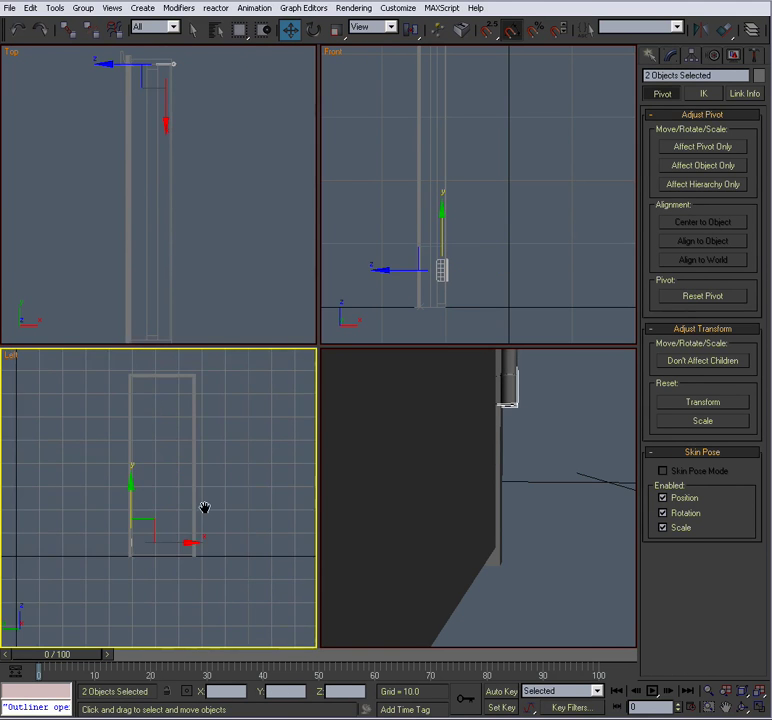
key(alt+w)
scroll(276, 462, up, 4)
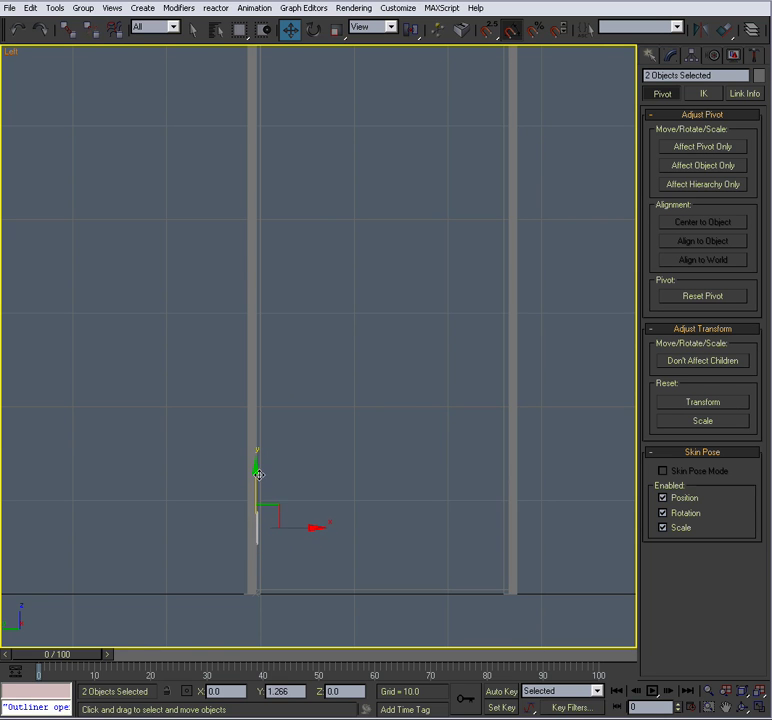
key(alt+w)
middle_drag(327, 469, 451, 409)
key(alt+w)
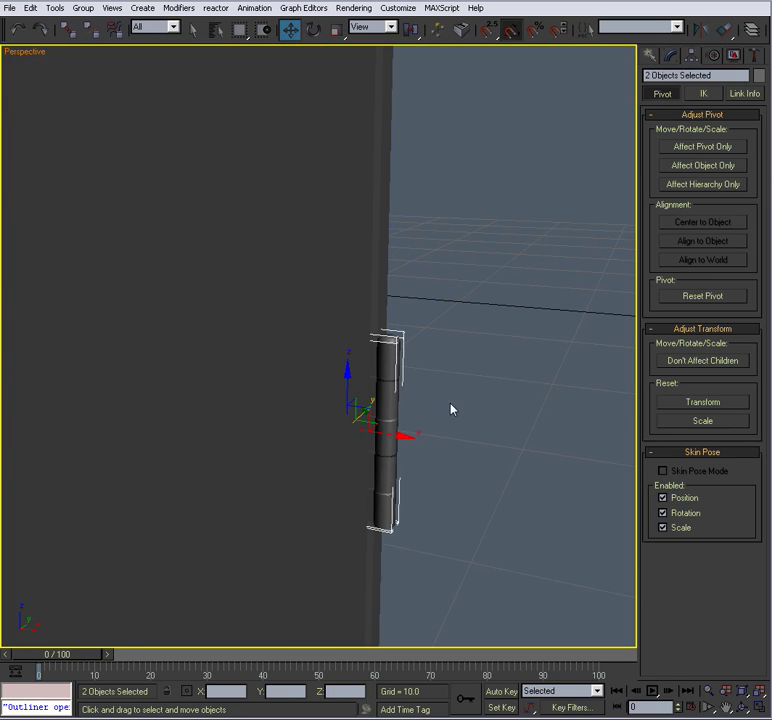
Step: Select D_BottomHinge and make it a child of D_Door_01 in the Outliner
click(451, 409)
click(392, 406)
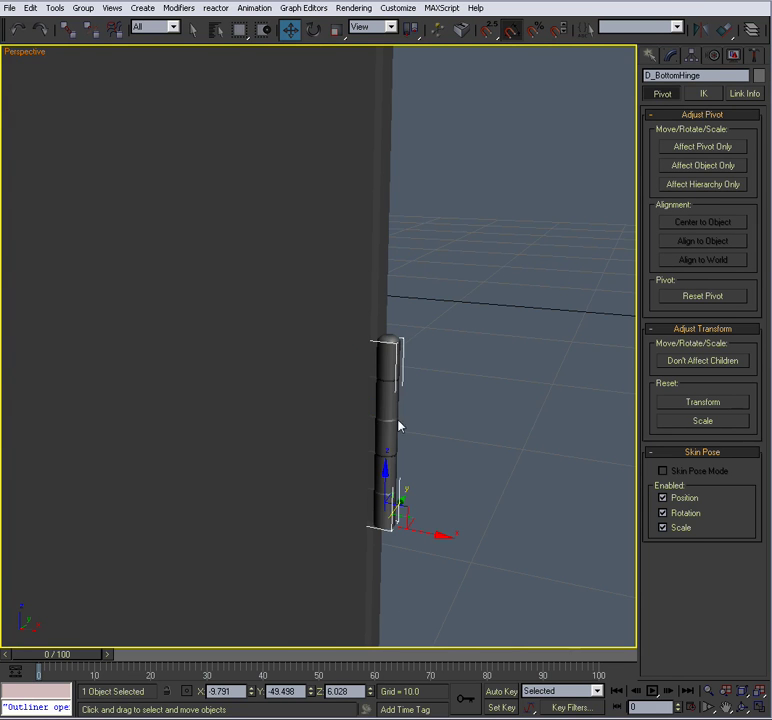
alt+middle_drag(398, 427, 383, 401)
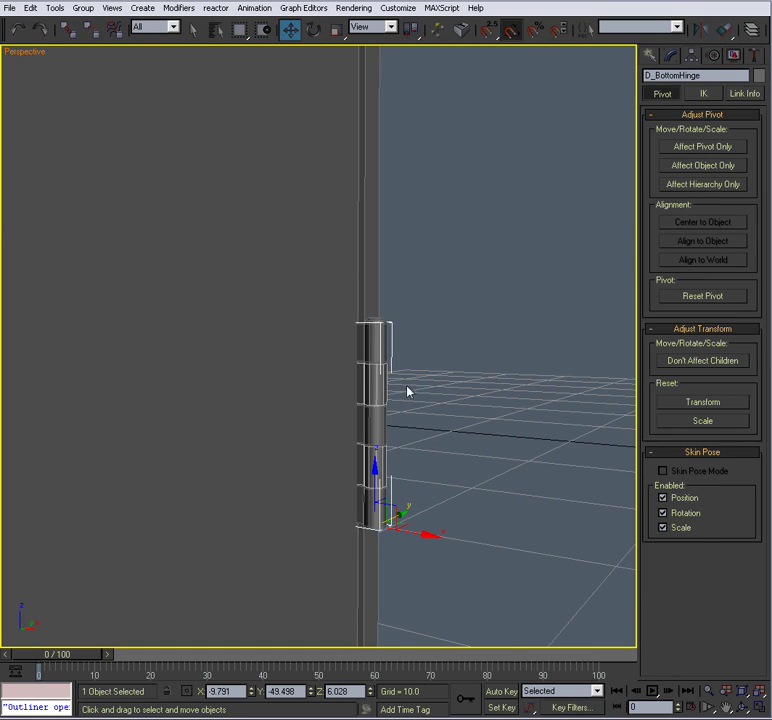
alt+middle_drag(358, 383, 385, 386)
alt+middle_drag(181, 273, 297, 330)
key(h)
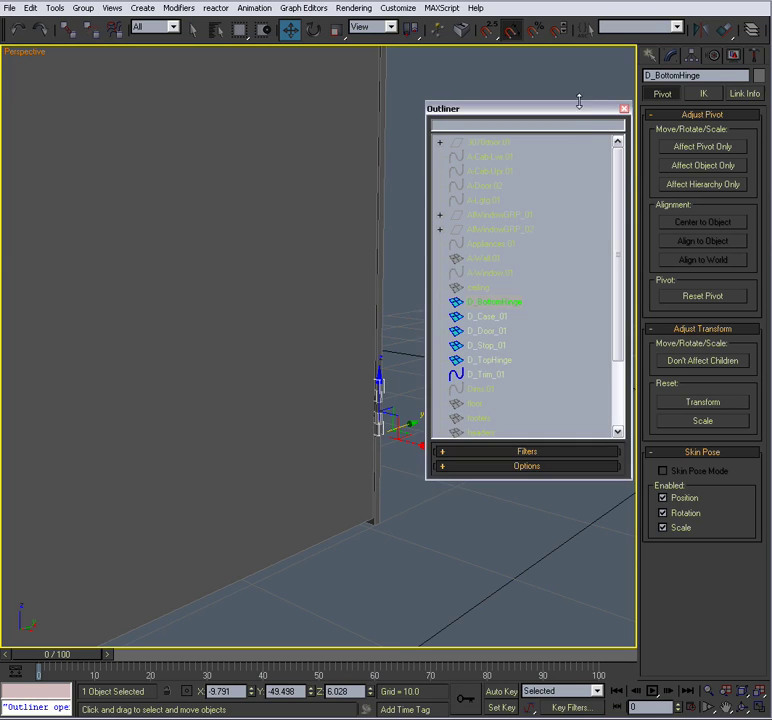
drag(573, 115, 563, 97)
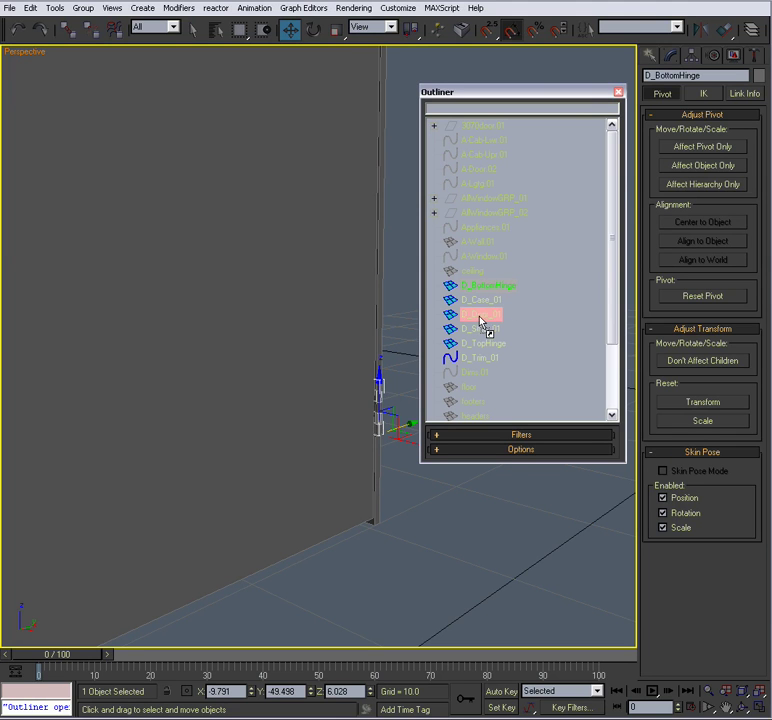
drag(481, 320, 480, 320)
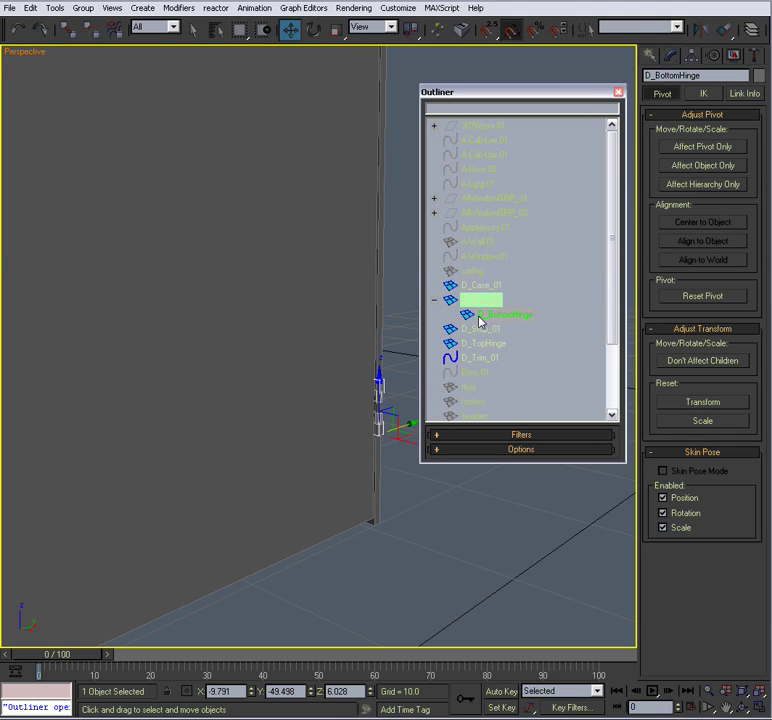
click(618, 92)
Step: Rotate D_Door_01 open about Z to 10 degrees and examine the hinge leaves on the door and case
click(283, 282)
alt+middle_drag(296, 296, 286, 374)
key(e)
scroll(286, 374, up, 4)
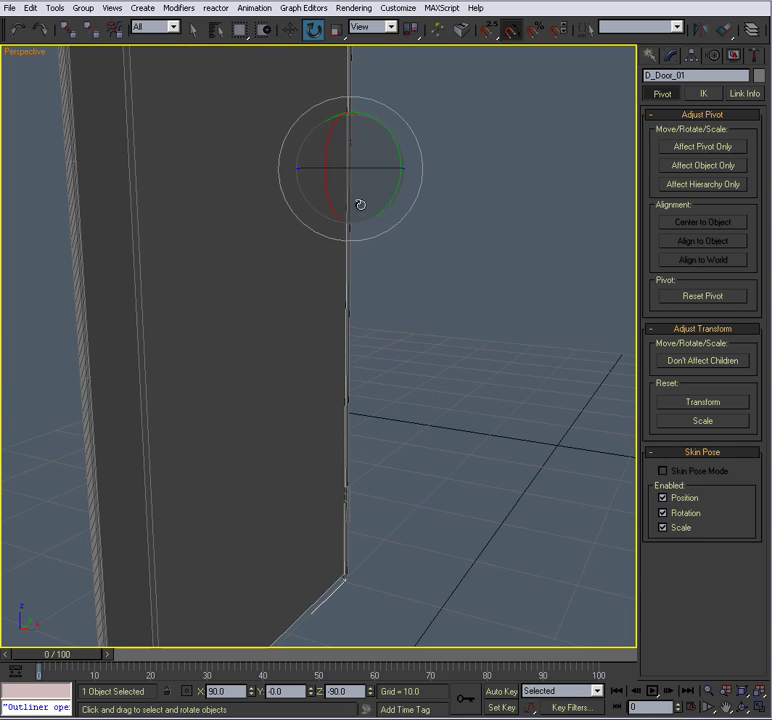
drag(350, 169, 468, 162)
alt+middle_drag(264, 286, 370, 216)
scroll(370, 216, up, 3)
scroll(353, 208, up, 3)
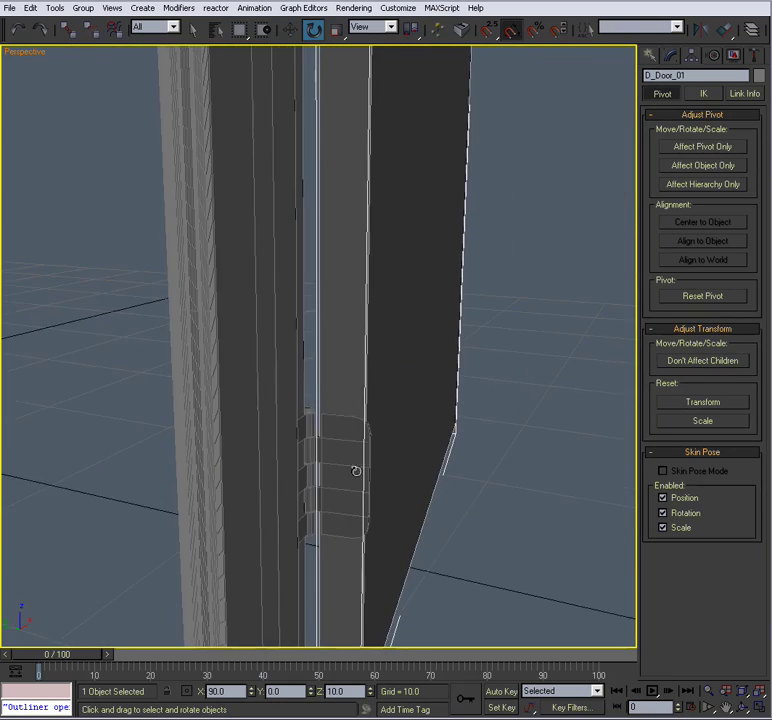
scroll(336, 343, up, 3)
scroll(330, 386, down, 8)
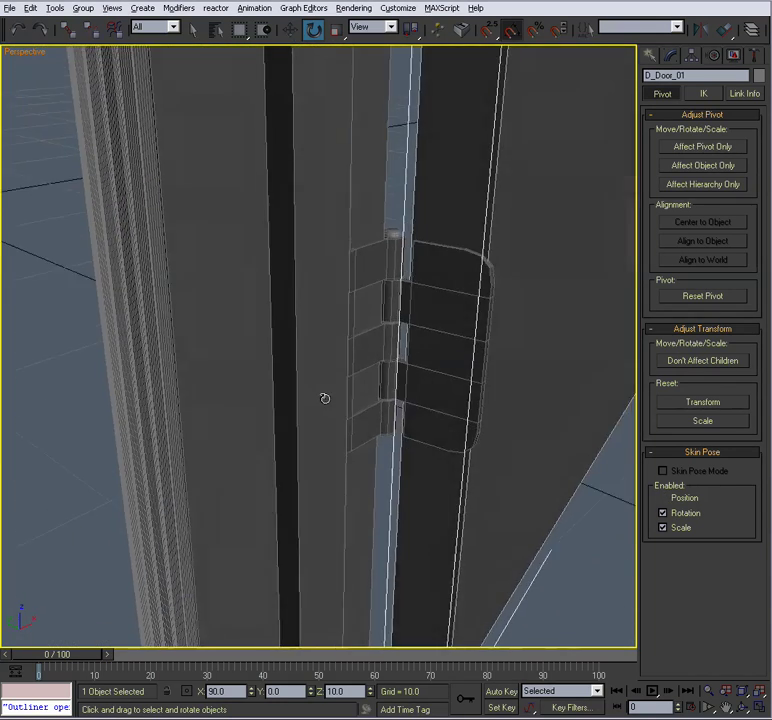
alt+middle_drag(321, 395, 303, 451)
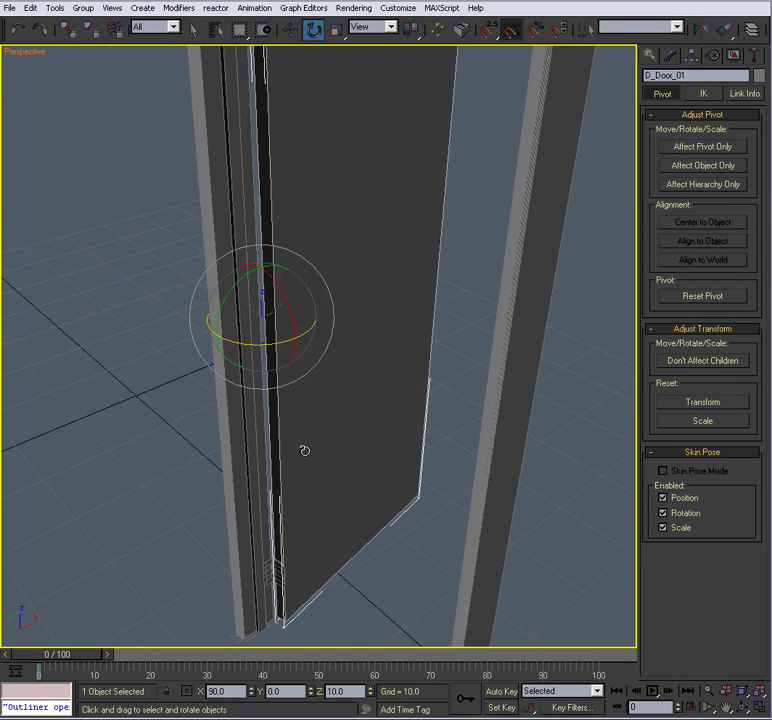
Step: Rotate D_Door_01 back about Z to its closed angle of -90 degrees
scroll(305, 451, up, 2)
scroll(291, 420, down, 6)
scroll(333, 389, up, 1)
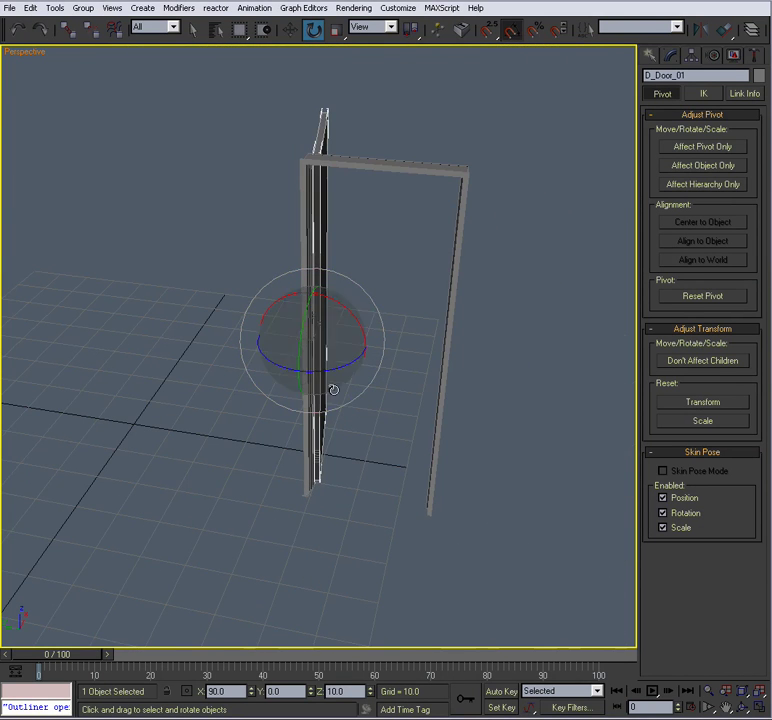
drag(336, 367, 240, 474)
scroll(234, 420, up, 5)
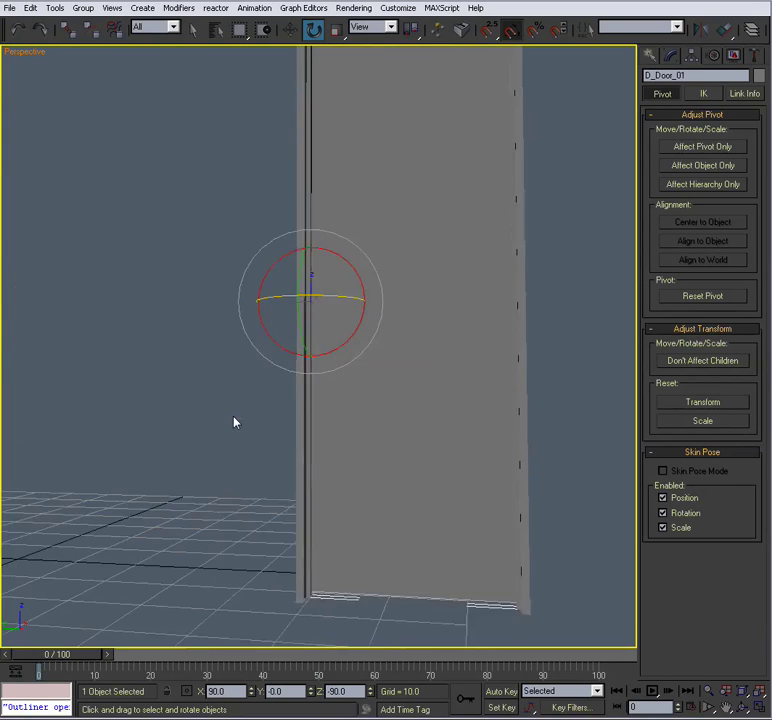
scroll(250, 458, down, 5)
Step: Try linking D_BottomHinge to the door with the Select and Link tool, then clear the selection
key(alt+w)
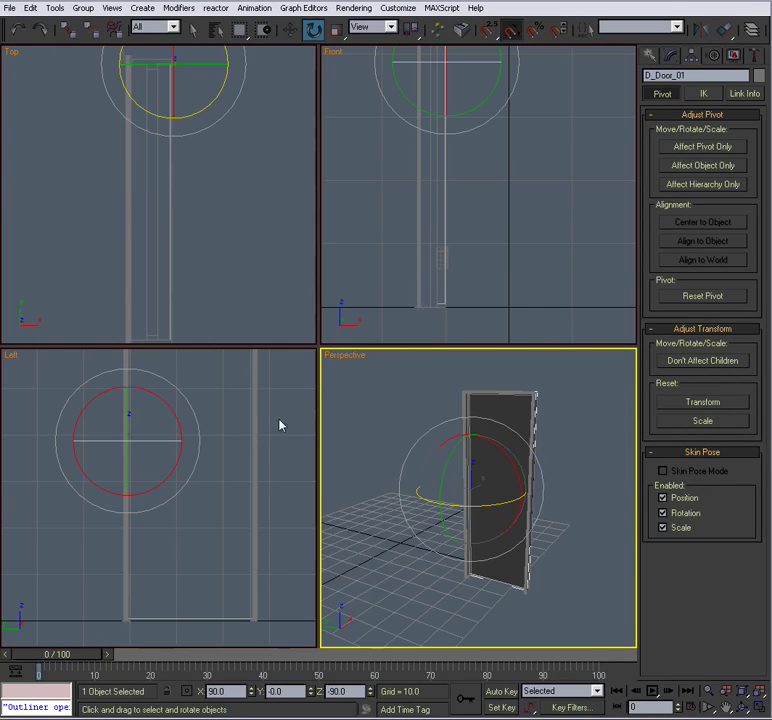
middle_drag(444, 488, 380, 462)
key(alt+w)
scroll(240, 442, up, 5)
middle_drag(380, 462, 391, 315)
scroll(391, 315, up, 3)
middle_drag(385, 375, 440, 370)
middle_drag(440, 370, 438, 306)
scroll(438, 306, up, 3)
alt+middle_drag(440, 325, 388, 376)
click(550, 327)
click(505, 310)
alt+middle_drag(444, 346, 346, 327)
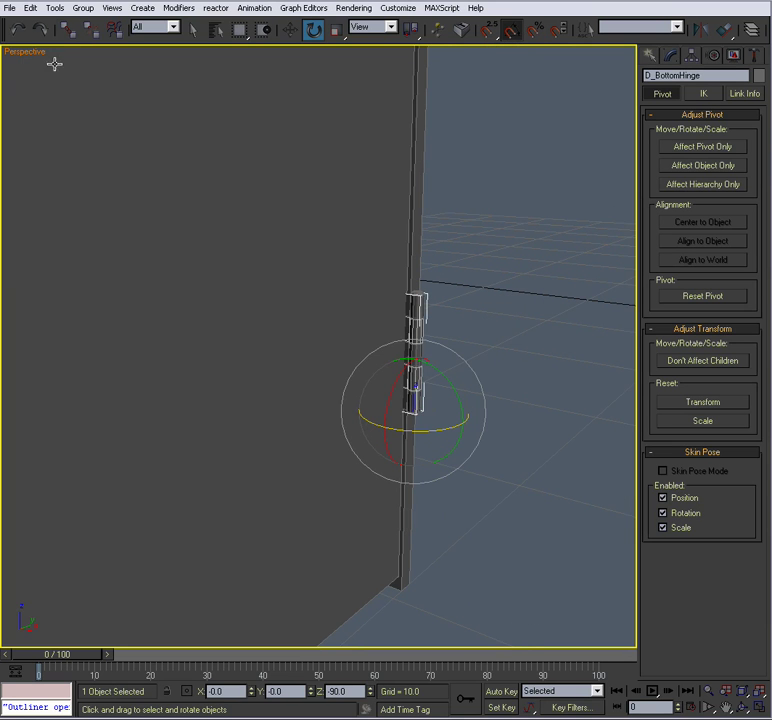
click(66, 31)
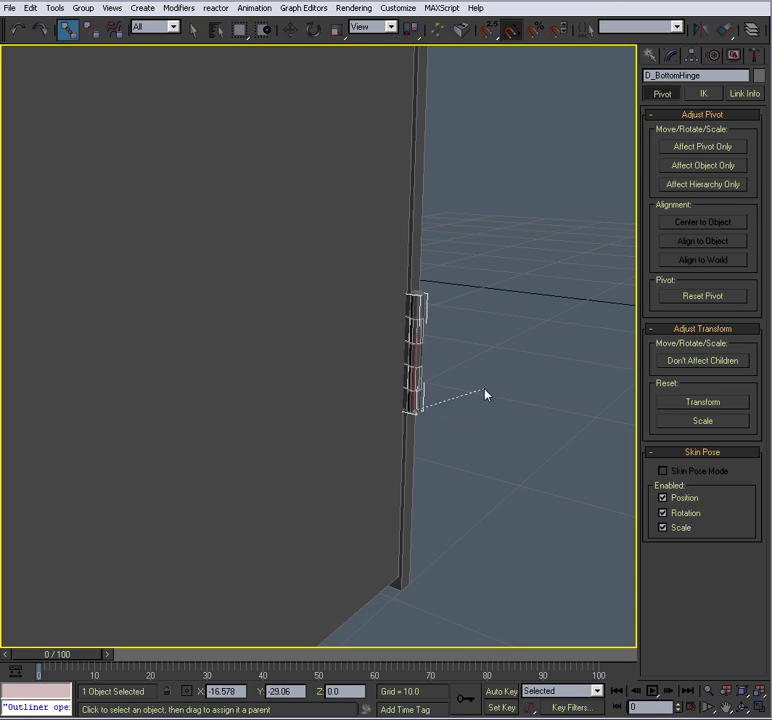
drag(592, 478, 105, 305)
click(506, 359)
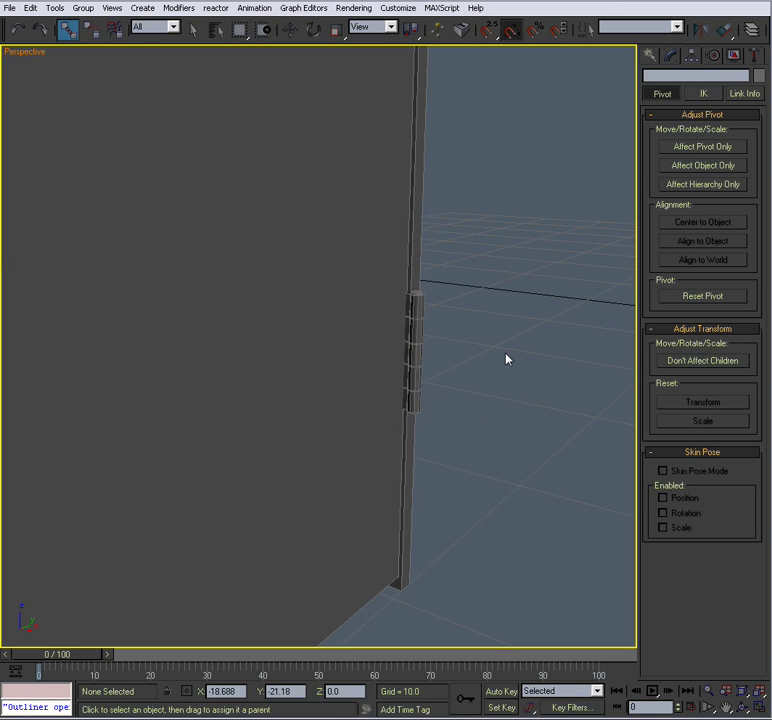
Step: Select D_Door_01 and try swinging it about Z to test the linked hinge half
key(e)
click(325, 303)
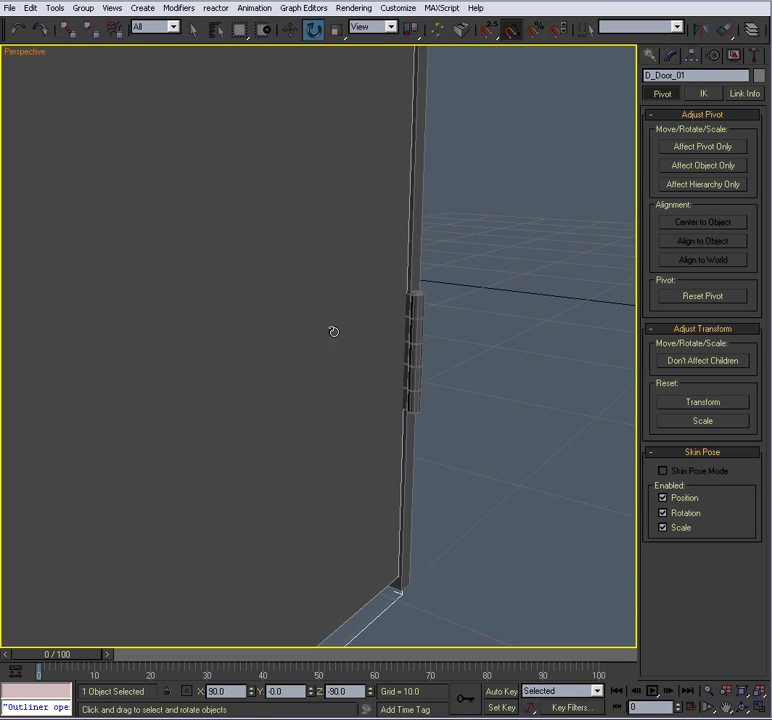
scroll(333, 328, down, 4)
middle_drag(333, 326, 326, 457)
drag(355, 198, 480, 207)
alt+middle_drag(319, 360, 315, 324)
Step: Select both hinge halves and clone them as one Copy near the door's top in the Left view
scroll(298, 404, up, 3)
key(alt+w)
middle_drag(424, 472, 412, 408)
key(alt+w)
middle_drag(408, 465, 431, 368)
scroll(384, 343, up, 4)
drag(357, 266, 345, 338)
key(alt+w)
right_click(236, 262)
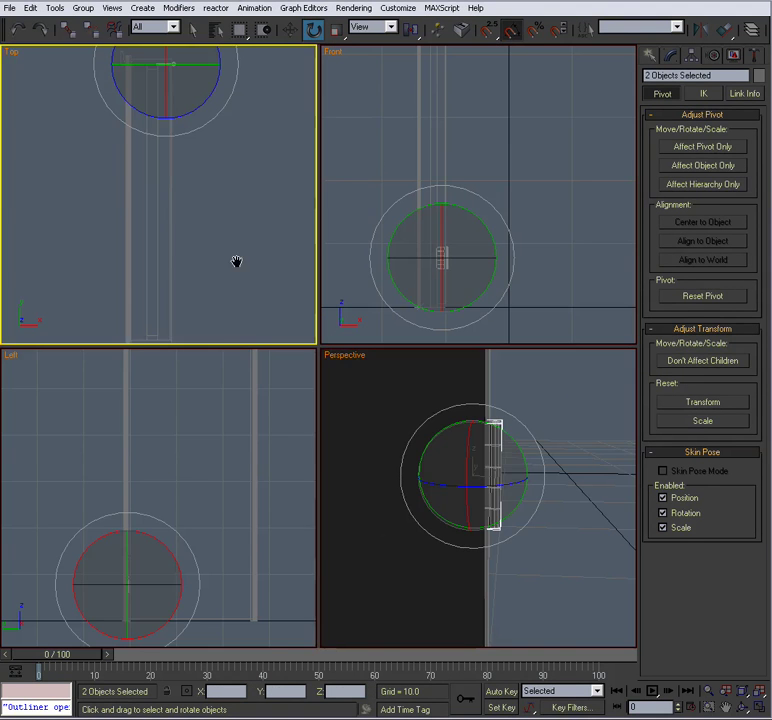
right_click(193, 469)
key(alt+w)
key(w)
scroll(290, 475, down, 3)
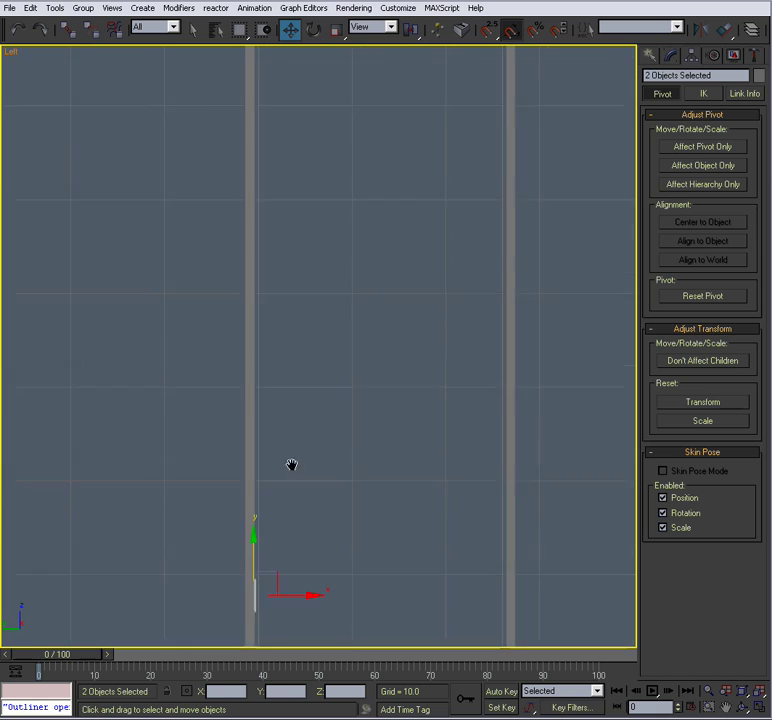
drag(270, 491, 314, 80)
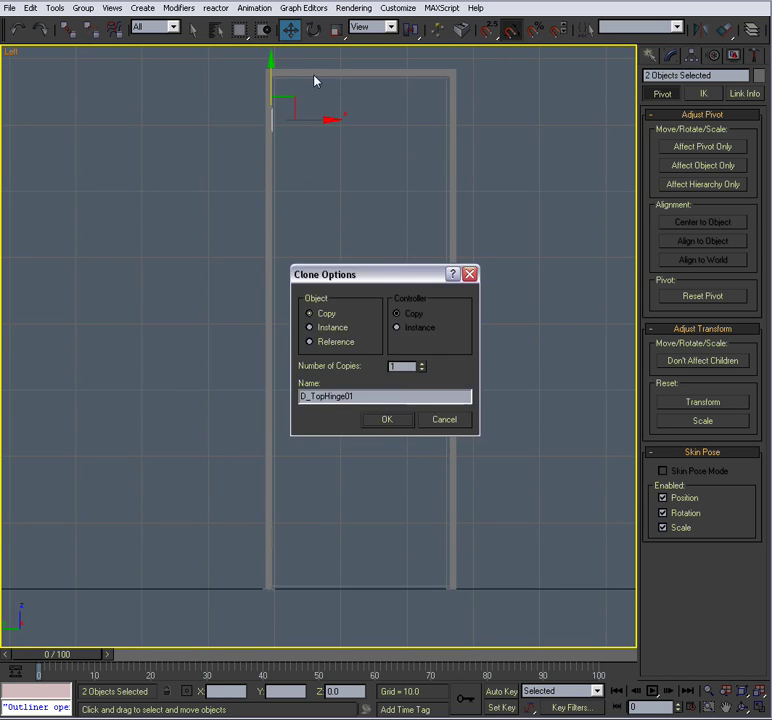
click(388, 421)
Step: Rotate D_Door_01 open about Z to 10 degrees and examine the copied hinge near the door's top
key(alt+w)
right_click(414, 460)
key(alt+w)
scroll(431, 460, down, 10)
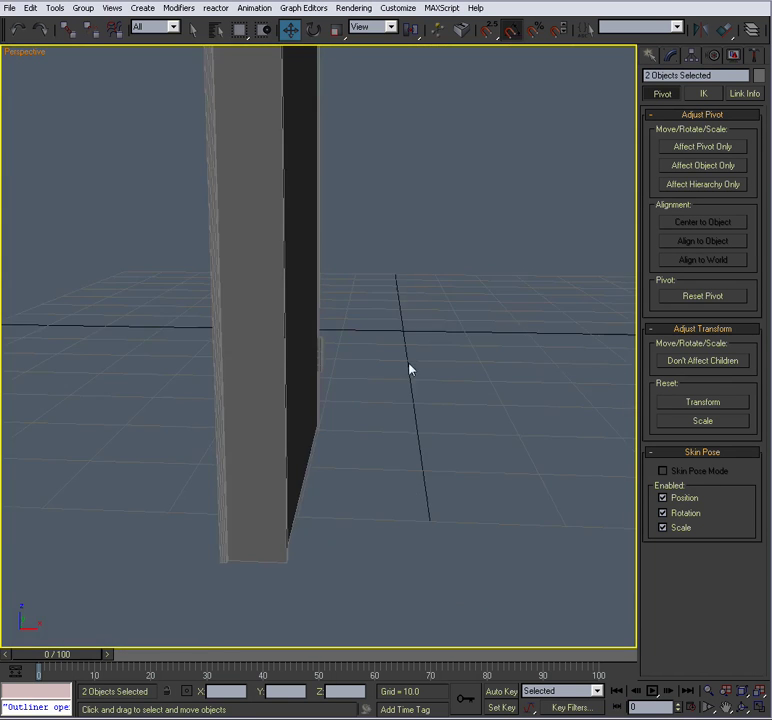
alt+middle_drag(352, 361, 372, 367)
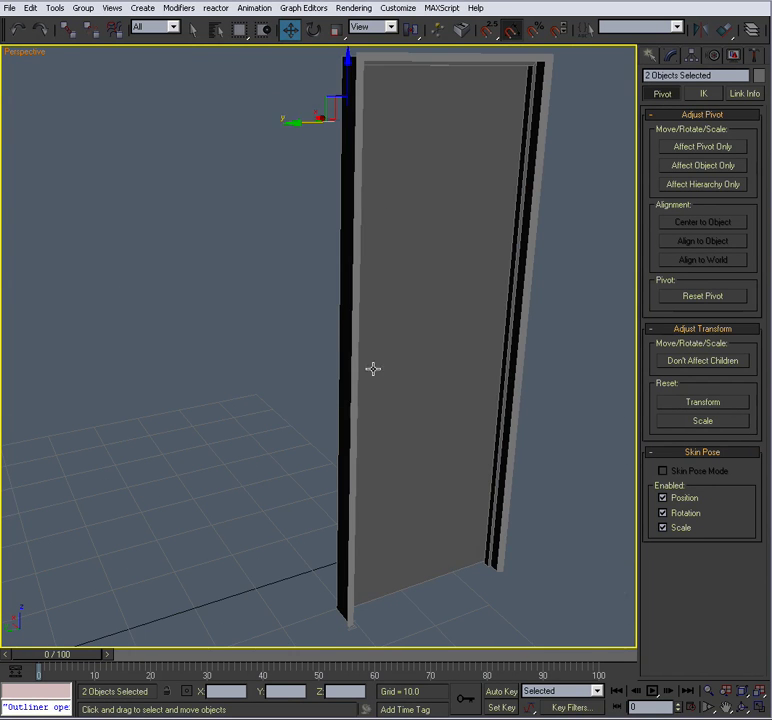
click(413, 323)
key(e)
drag(336, 394, 413, 392)
alt+middle_drag(457, 387, 380, 400)
scroll(308, 378, up, 3)
middle_drag(380, 400, 330, 441)
scroll(388, 367, up, 5)
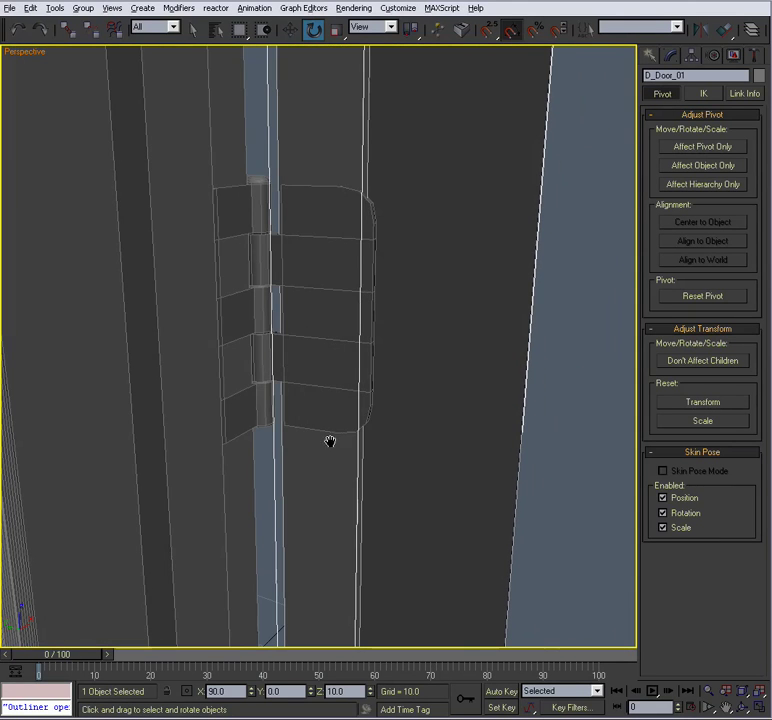
alt+middle_drag(369, 273, 346, 302)
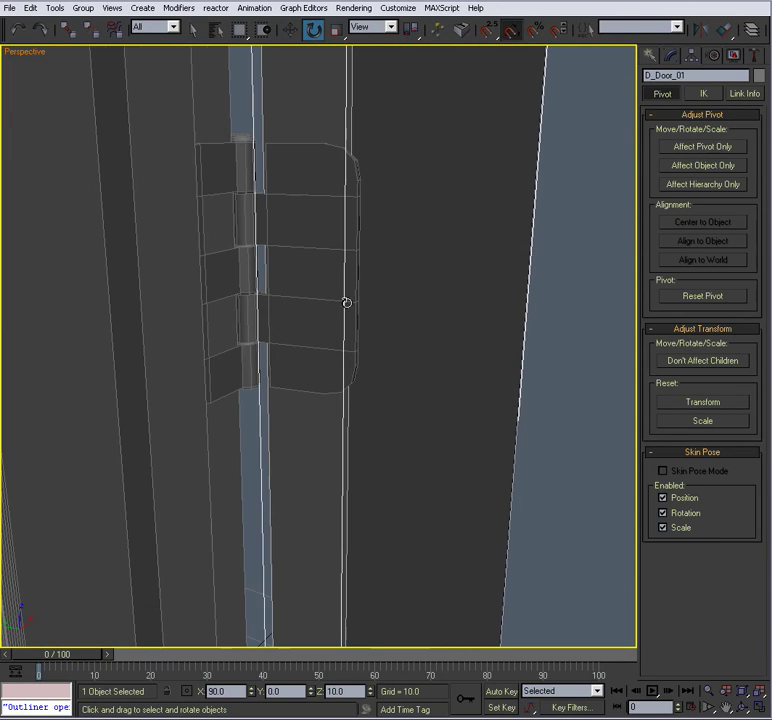
Step: Delete both halves of the copied hinge near the door's top
click(243, 137)
key(Delete)
click(242, 203)
key(Delete)
Step: Select D_Door_01 and rotate it about Z back to -90 degrees to close the doorway
click(389, 255)
scroll(396, 349, down, 5)
middle_drag(396, 349, 374, 242)
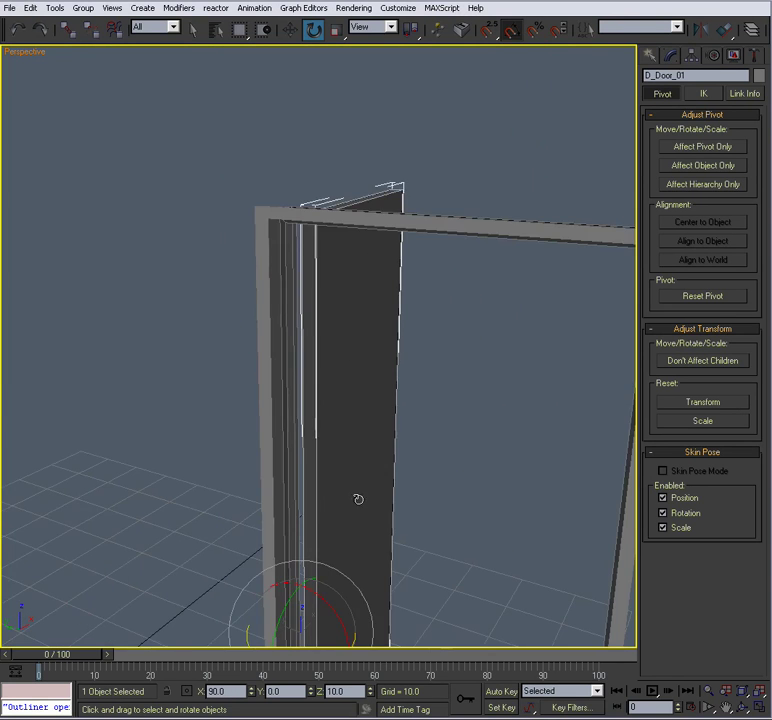
middle_drag(358, 500, 353, 225)
drag(308, 384, 147, 371)
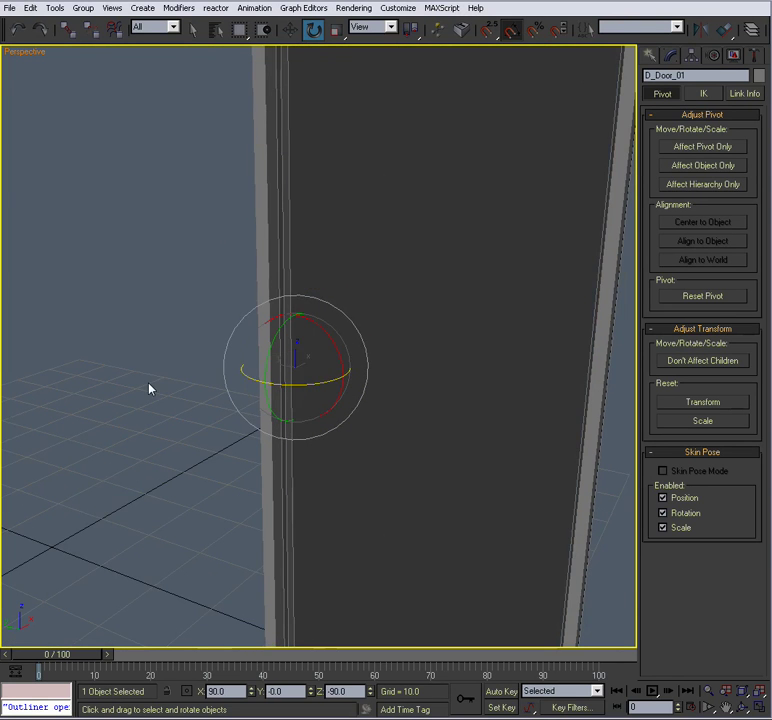
Step: Select D_BottomHinge at the door's hinge corner in the Top view and open its Editable Poly for modification
key(alt+w)
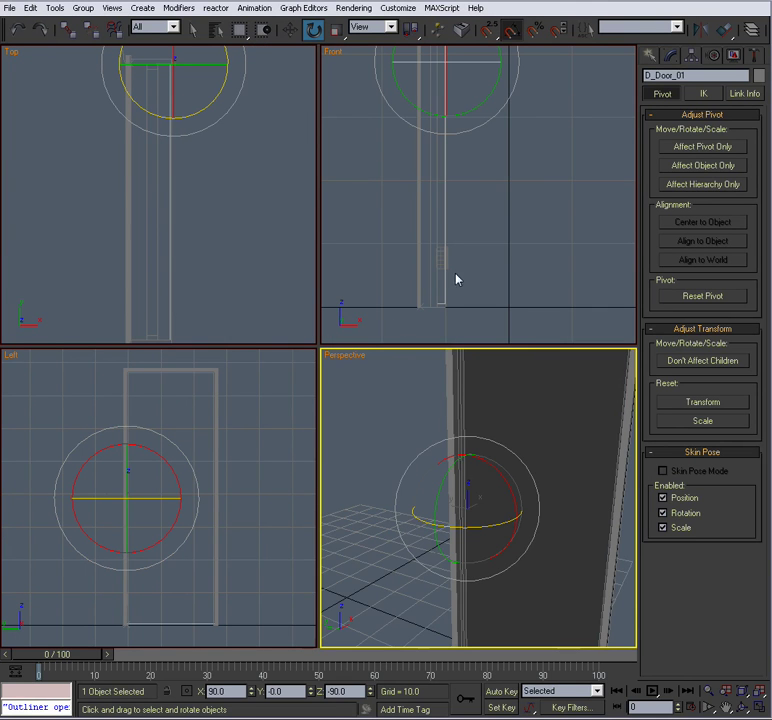
middle_drag(400, 535, 367, 422)
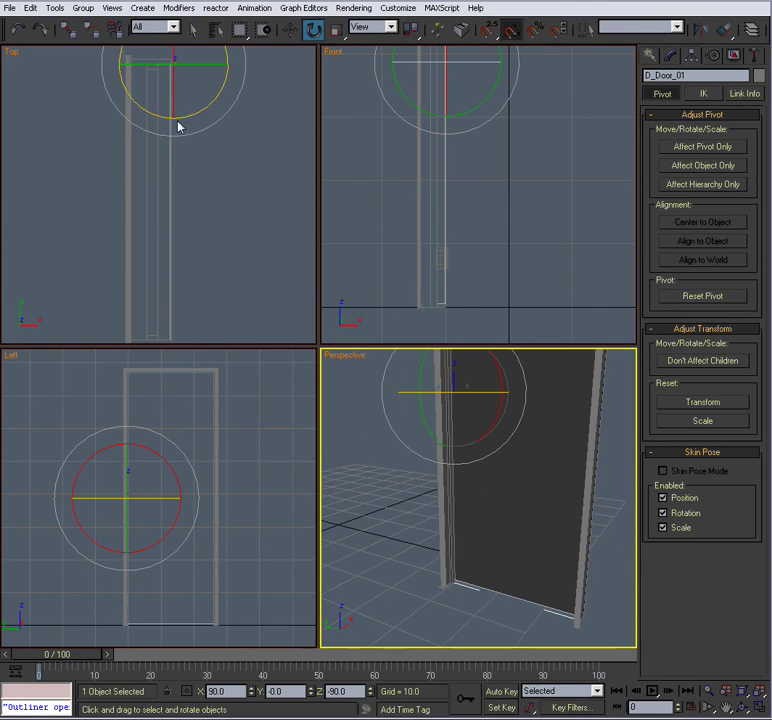
scroll(214, 203, up, 5)
middle_drag(225, 68, 198, 219)
scroll(190, 240, up, 2)
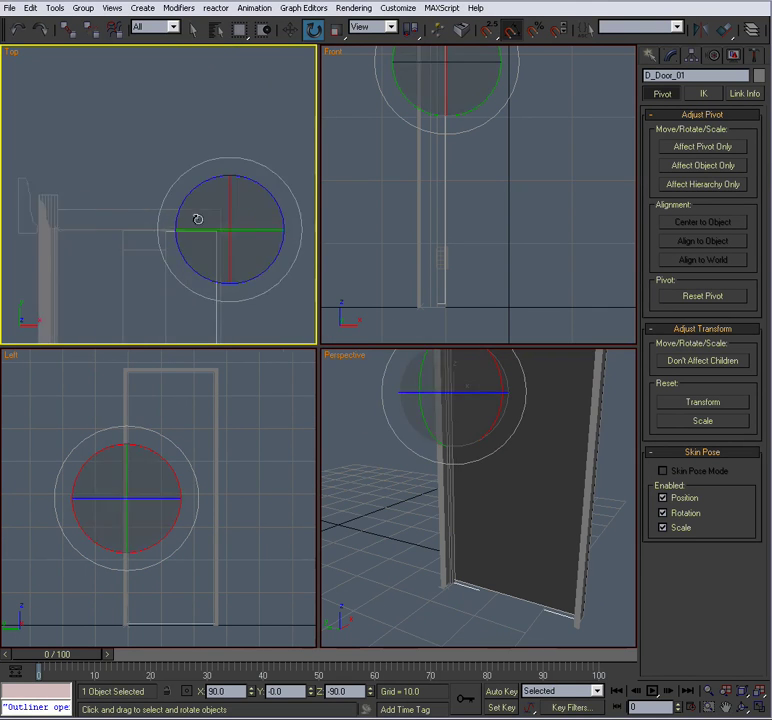
scroll(197, 222, up, 2)
key(alt+w)
click(248, 312)
middle_drag(248, 312, 195, 208)
scroll(195, 205, up, 5)
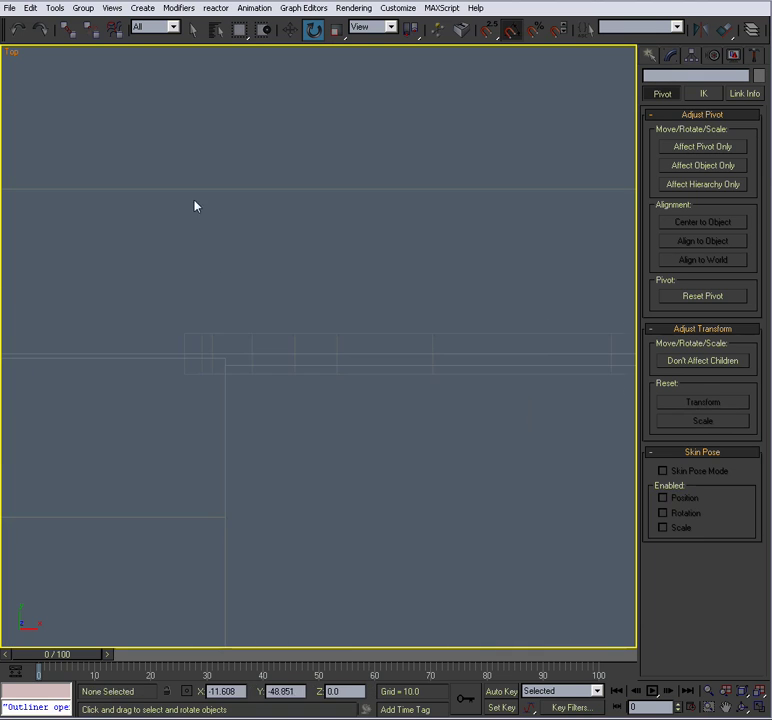
click(279, 334)
middle_drag(297, 331, 275, 309)
click(666, 57)
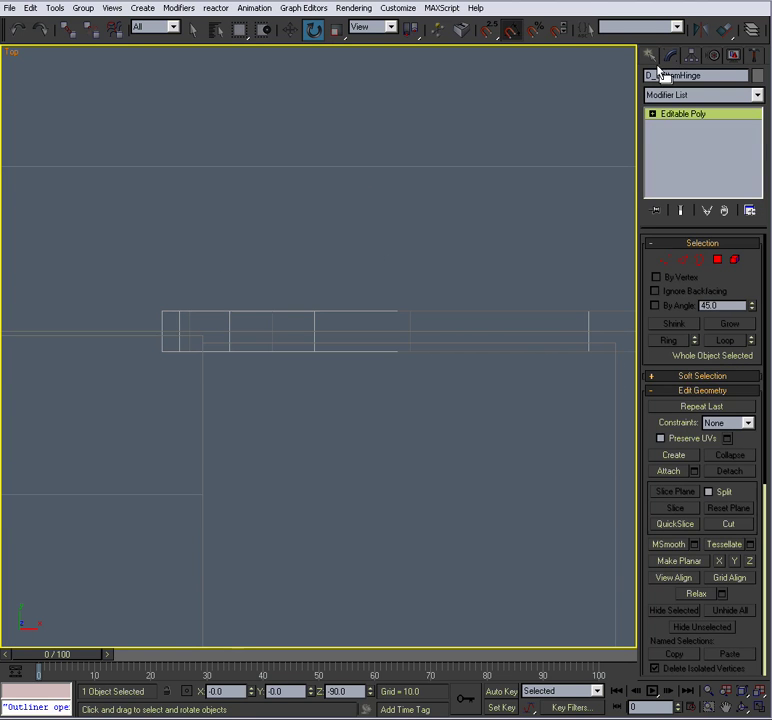
Step: Move the low-X end vertices of D_BottomHinge in +X in the Top view to shorten the hinge leaf
click(666, 260)
middle_drag(334, 298, 369, 285)
drag(208, 301, 327, 372)
middle_drag(364, 360, 314, 355)
key(w)
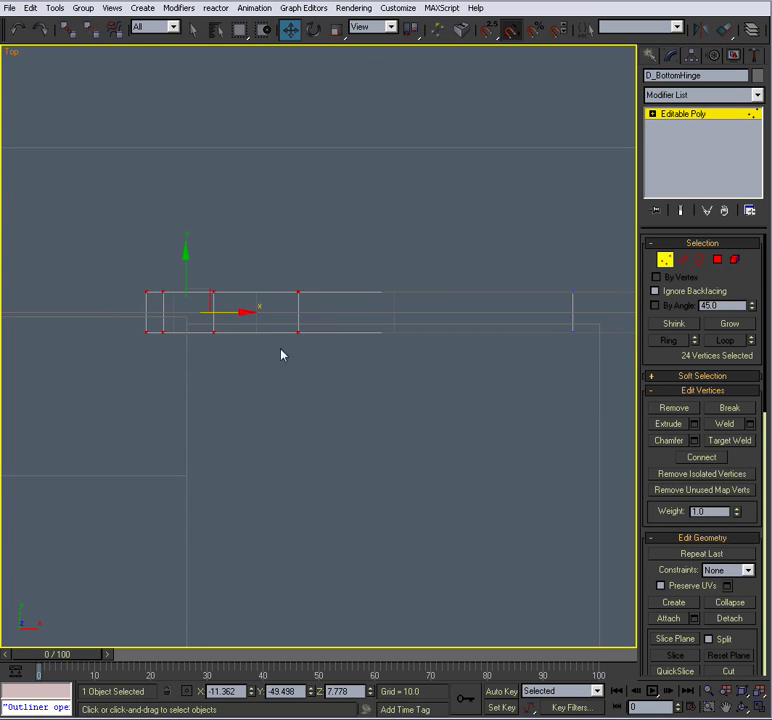
drag(250, 313, 404, 332)
click(658, 260)
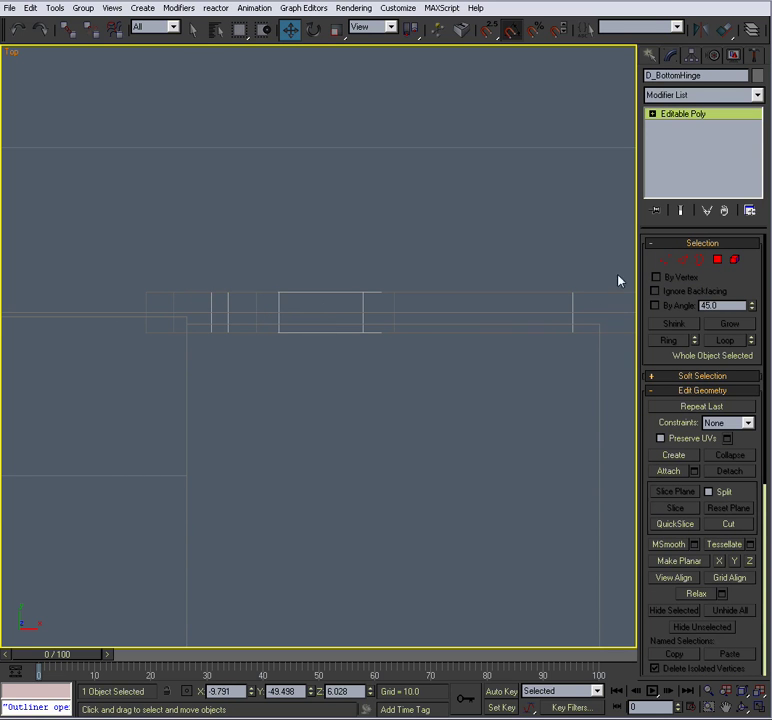
Step: Move the low-X end vertices of D_TopHinge in +X until its end lines up with the shortened D_BottomHinge
click(211, 296)
key(1)
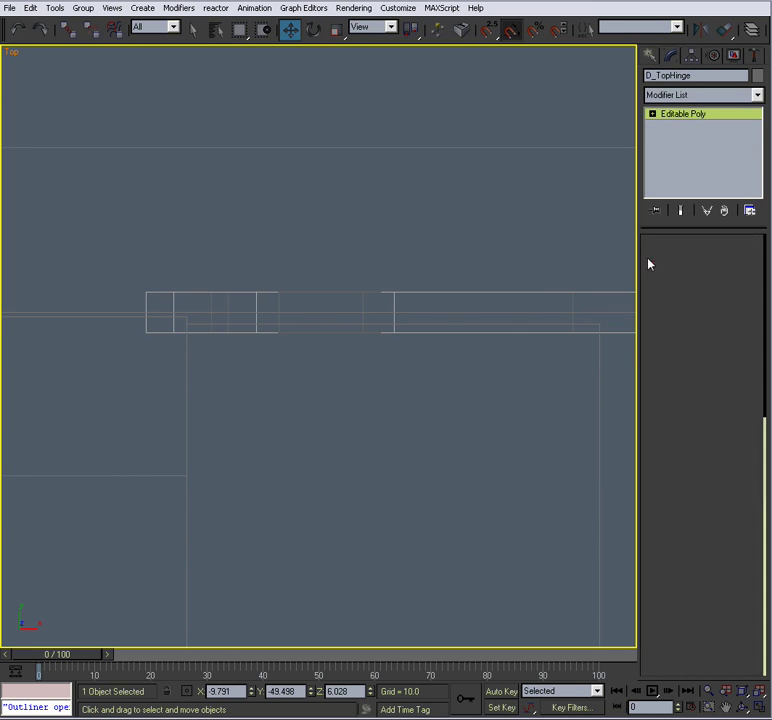
drag(100, 246, 417, 390)
drag(322, 316, 389, 328)
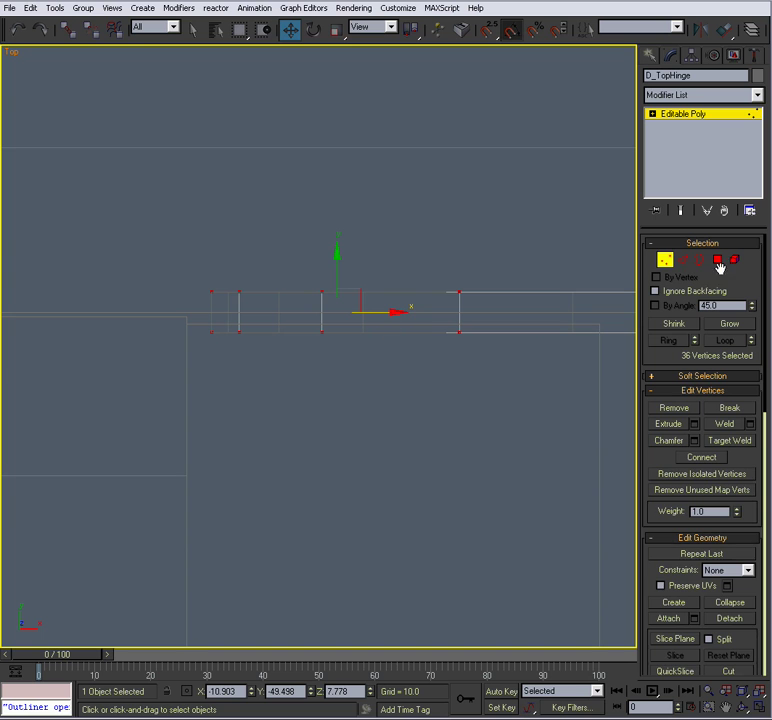
click(663, 260)
Step: Select both shortened hinge halves in the Left view and clone them straight up to near the door's top
scroll(445, 300, down, 5)
key(alt+w)
right_click(381, 453)
click(381, 453)
key(alt+w)
key(alt+w)
drag(263, 153, 211, 237)
key(alt+w)
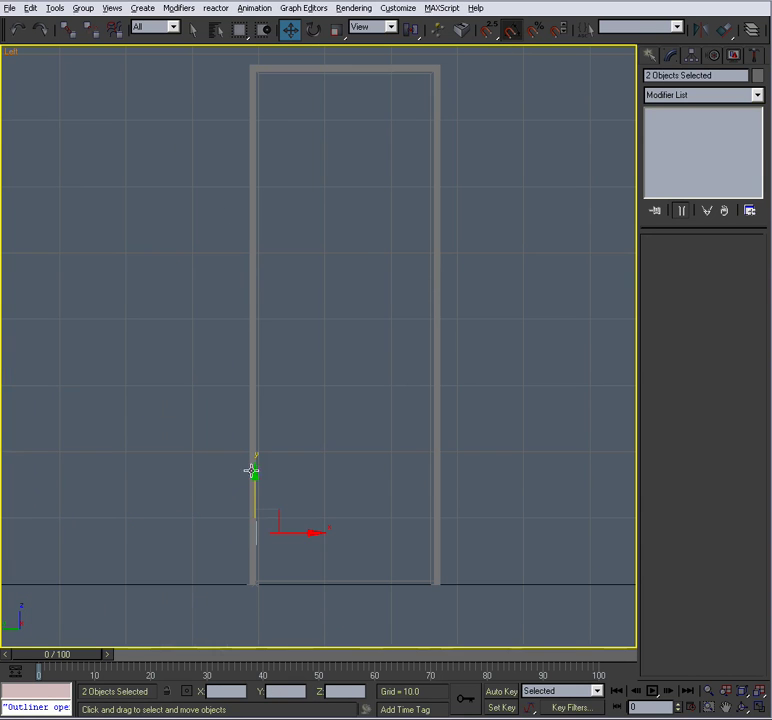
mouse_move(249, 484)
mouse_down()
mouse_move(286, 65)
mouse_move(288, 73)
mouse_up()
click(387, 420)
click(514, 457)
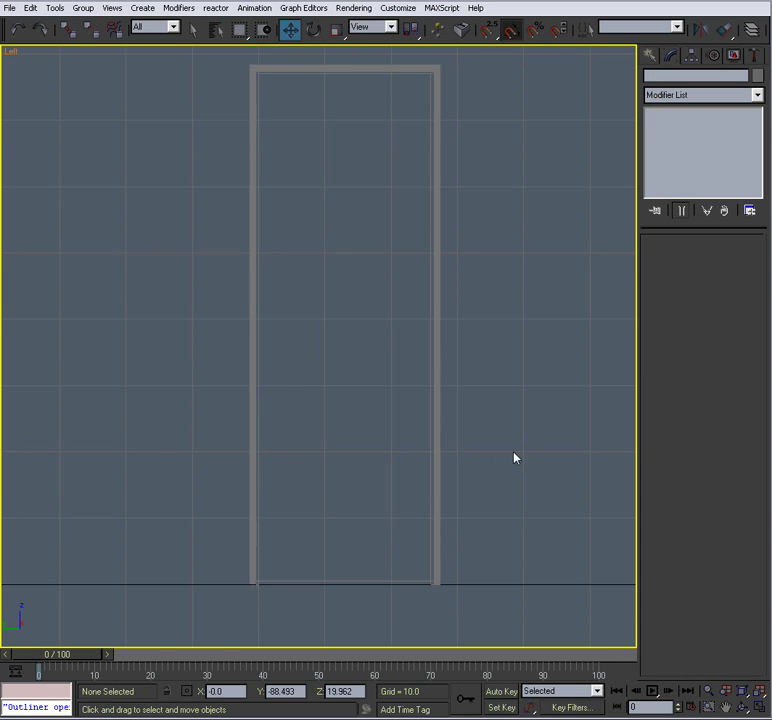
Step: Rotate D_Door_01 open about Z to 10 degrees and examine the shortened hinge near the door's bottom
key(alt+w)
click(397, 483)
key(alt+w)
scroll(362, 468, up, 3)
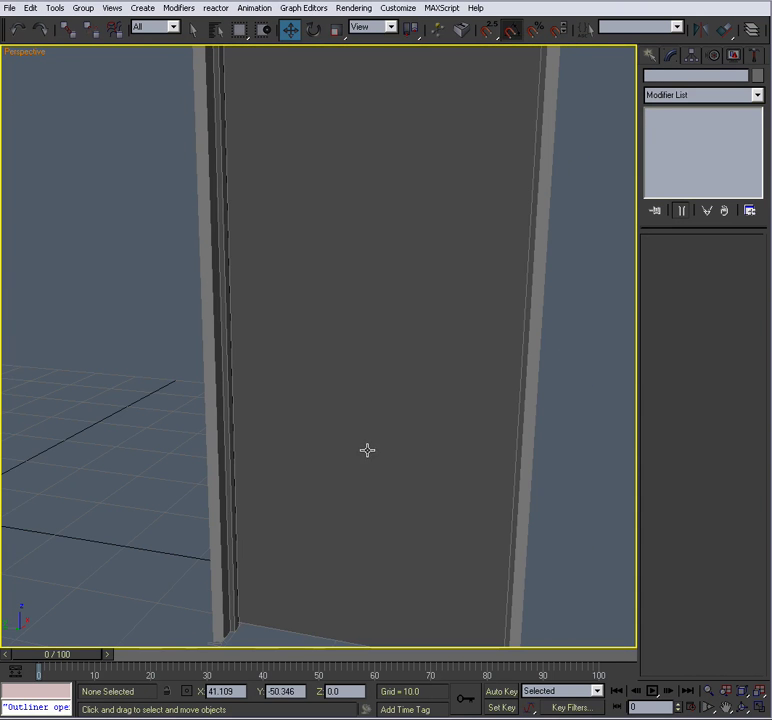
click(367, 450)
key(e)
drag(234, 243, 324, 343)
alt+middle_drag(324, 343, 257, 505)
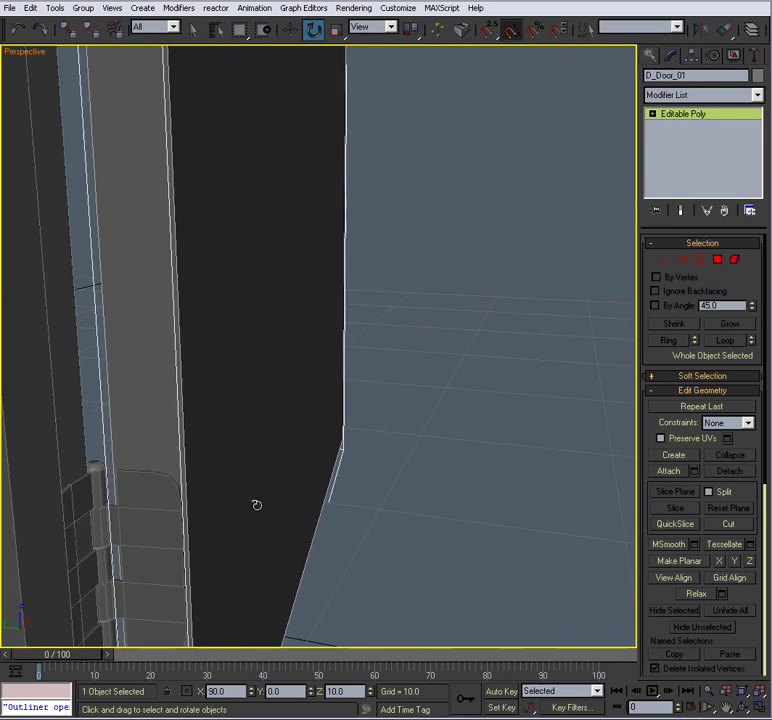
scroll(225, 516, down, 10)
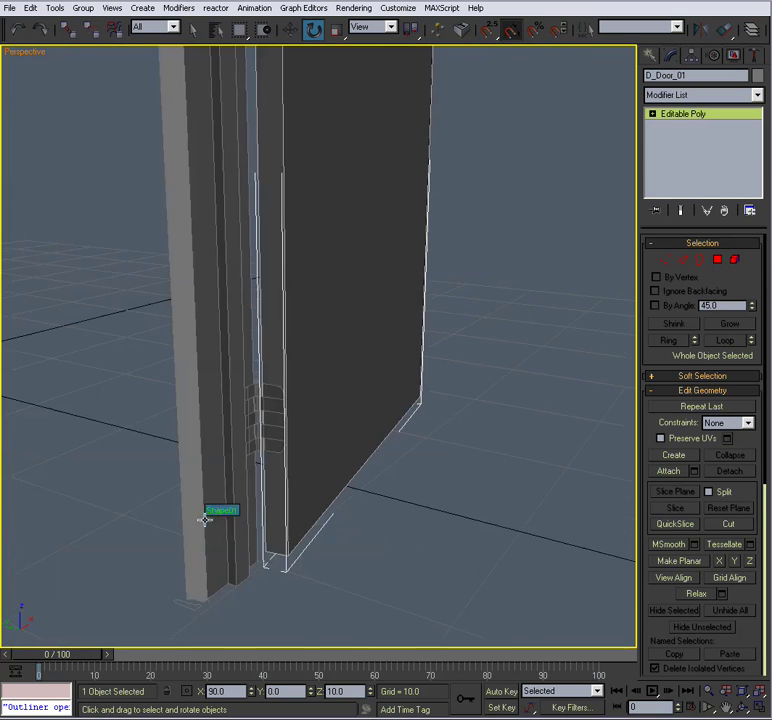
Step: Undo the door's opening rotation and look over the closed door and its frame
click(446, 421)
key(ctrl+z)
key(ctrl+z)
key(shift+z)
alt+middle_drag(476, 451, 380, 297)
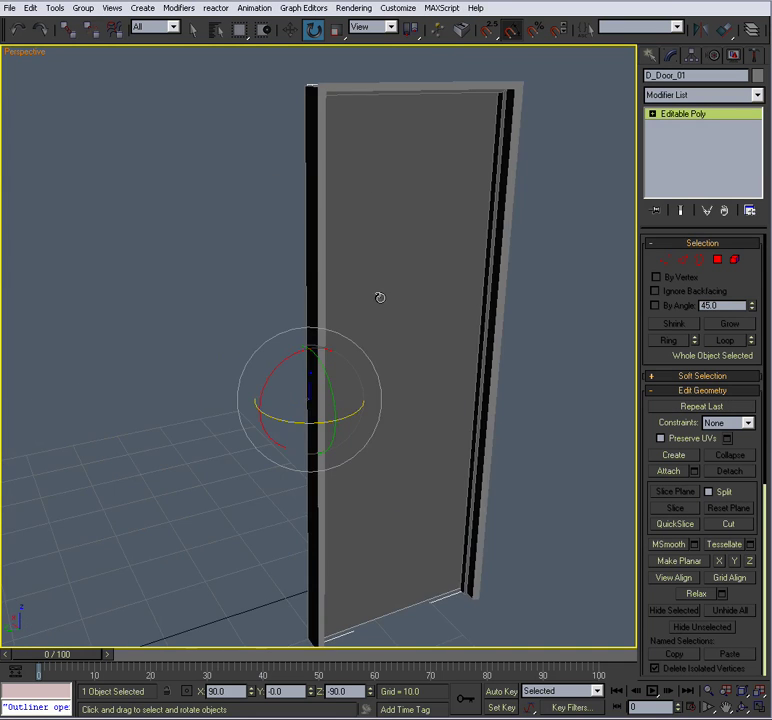
key(shift+z)
key(shift+z)
click(479, 355)
click(369, 359)
key(shift+z)
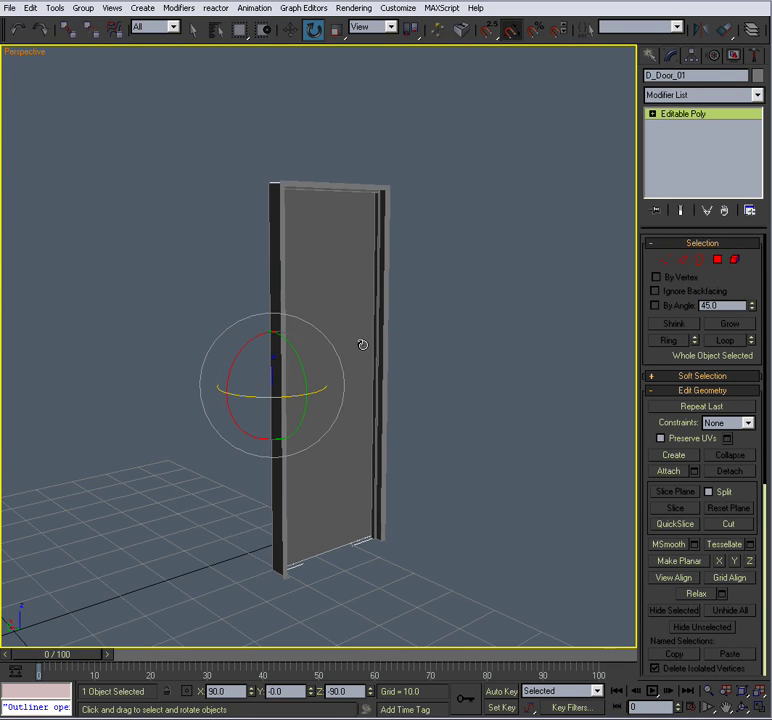
Step: Create a thin upright box beside the door in the Front view, about 76.4 long and 28 wide
key(alt+w)
right_click(369, 312)
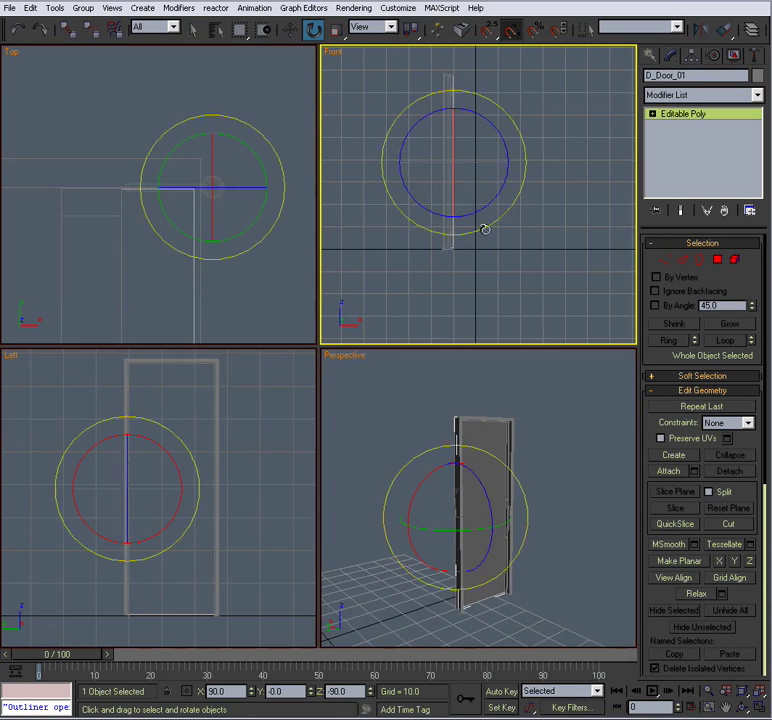
key(alt+w)
middle_drag(434, 246, 414, 284)
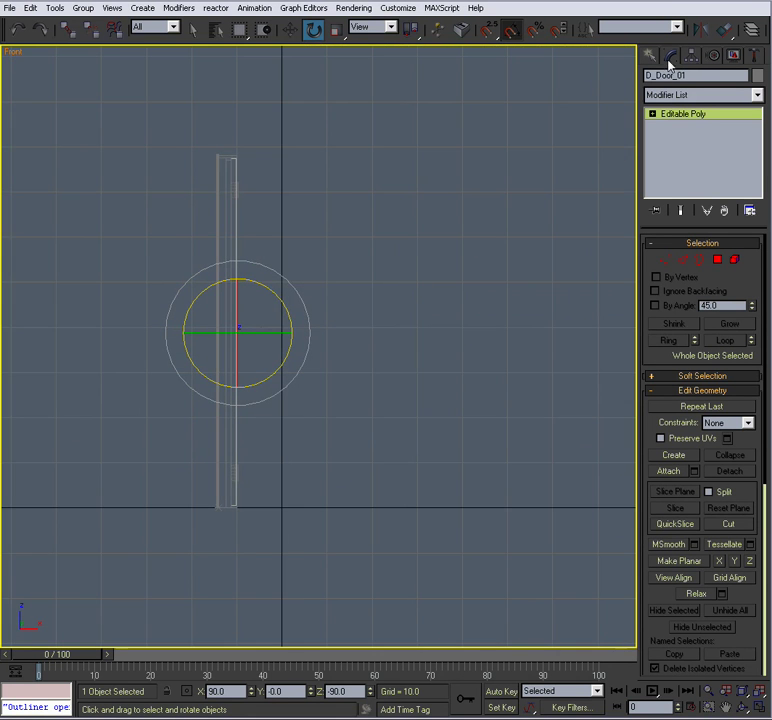
click(650, 57)
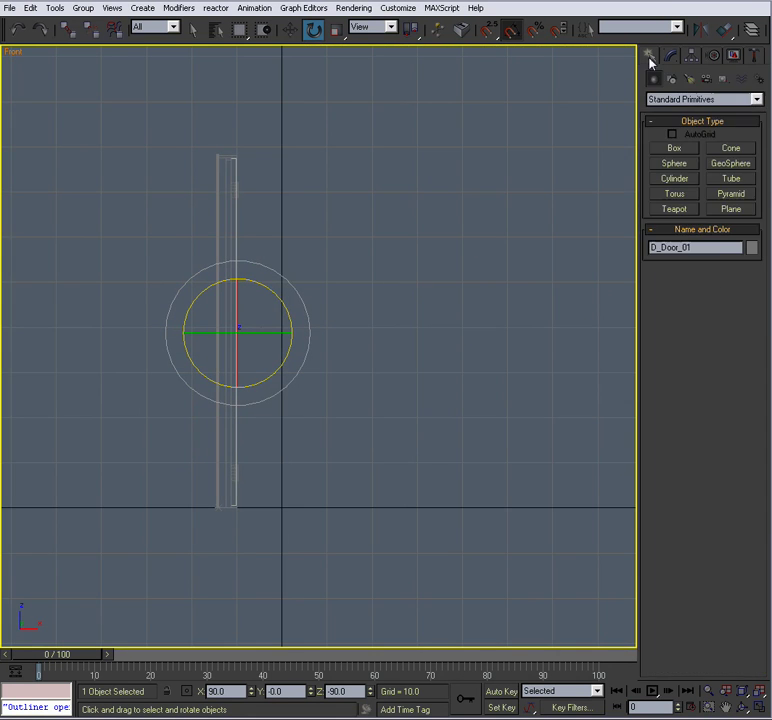
click(674, 148)
middle_drag(333, 271, 317, 272)
drag(350, 157, 476, 502)
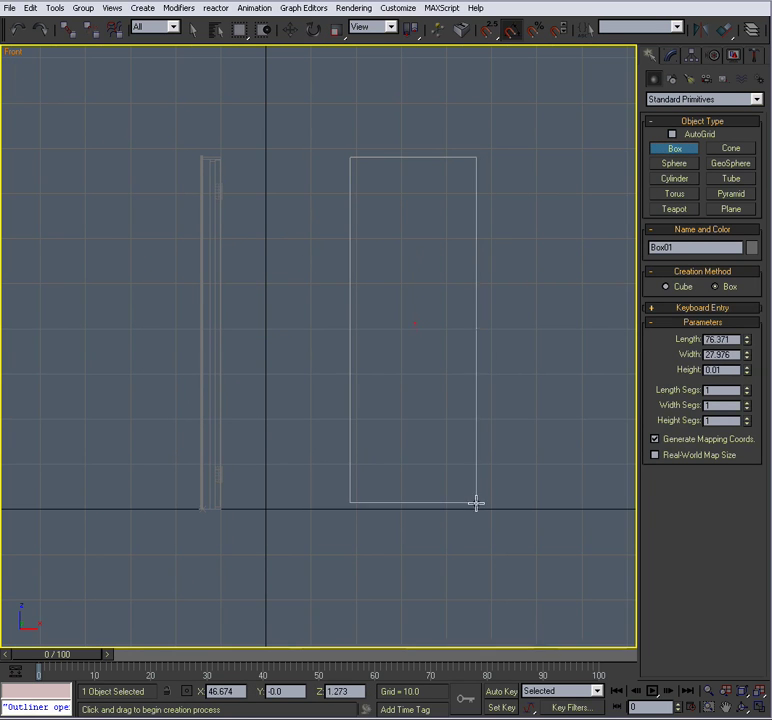
click(476, 498)
key(e)
Step: Move only Box01's pivot along X from its centre to its low-X vertical edge in the Front view
key(alt+w)
middle_drag(462, 464, 453, 441)
key(alt+w)
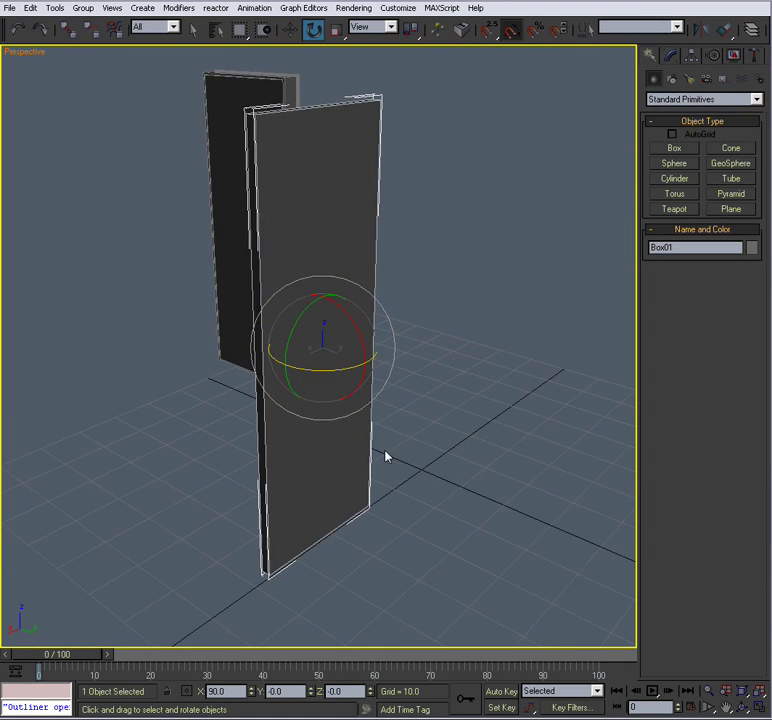
alt+middle_drag(386, 457, 534, 290)
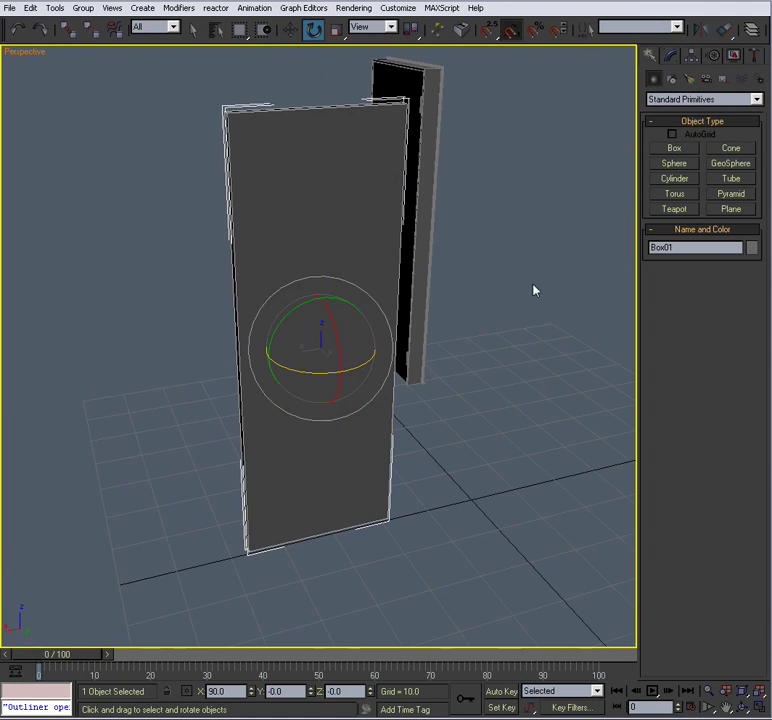
click(693, 56)
click(712, 147)
key(alt+w)
middle_drag(428, 236, 447, 190)
key(alt+w)
scroll(408, 286, up, 2)
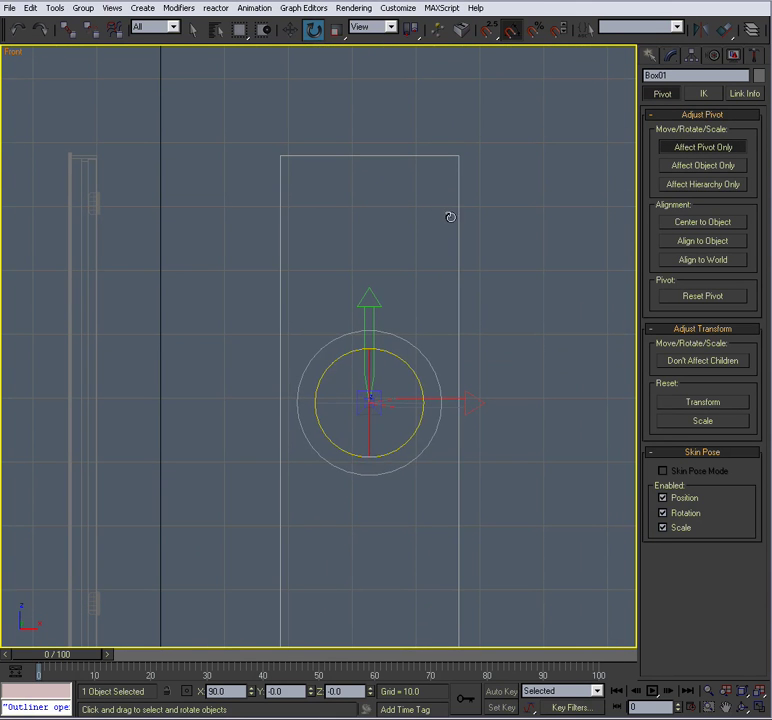
key(w)
drag(429, 393, 337, 394)
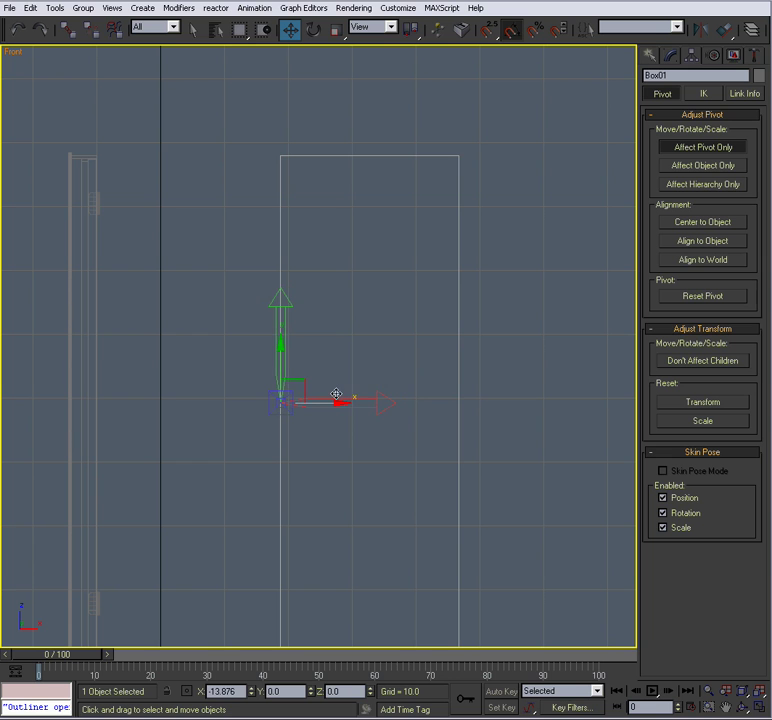
click(337, 394)
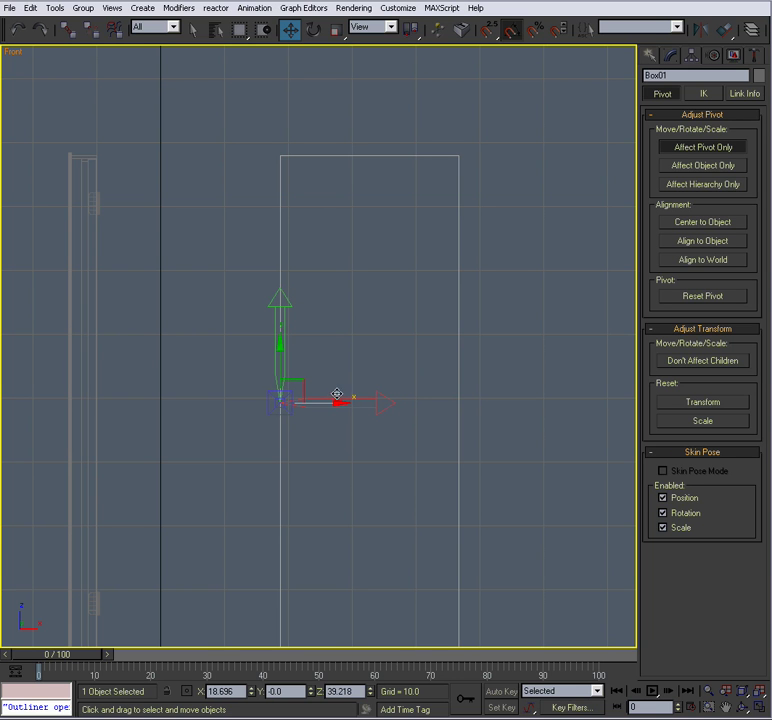
click(686, 148)
Step: Try swinging Box01 about Z around its edge pivot in the Perspective view
scroll(393, 264, down, 3)
key(alt+w)
right_click(396, 402)
key(alt+w)
alt+middle_drag(396, 402, 373, 441)
key(e)
alt+middle_drag(298, 437, 327, 439)
drag(264, 408, 314, 432)
mouse_move(314, 432)
alt+middle_down()
mouse_move(357, 422)
mouse_move(333, 436)
mouse_move(328, 431)
alt+middle_up()
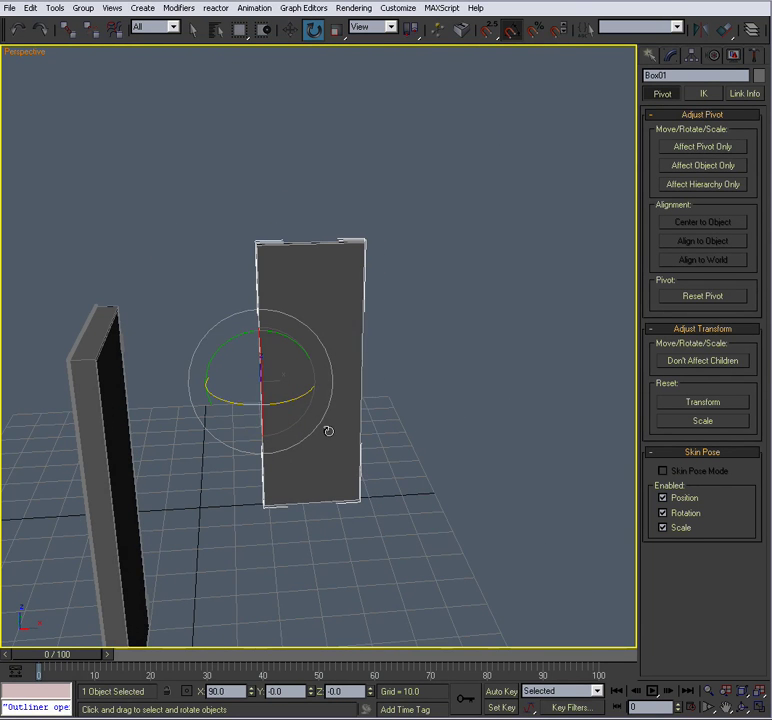
mouse_move(288, 407)
mouse_down()
mouse_move(338, 388)
mouse_move(287, 407)
mouse_up()
alt+middle_drag(287, 407, 392, 398)
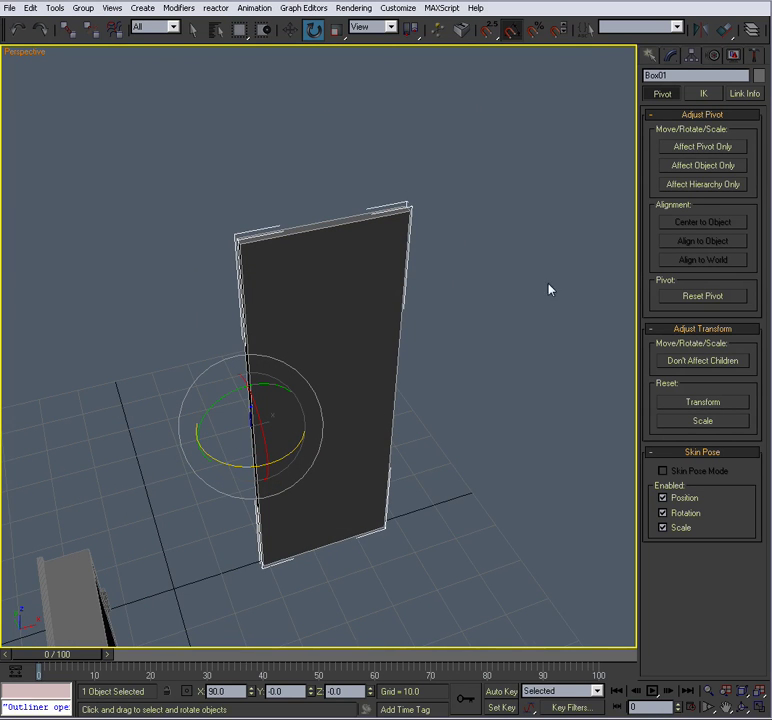
Step: Expand Box01's Rotation track in the motion controller list and try swinging the box about Z again
click(714, 57)
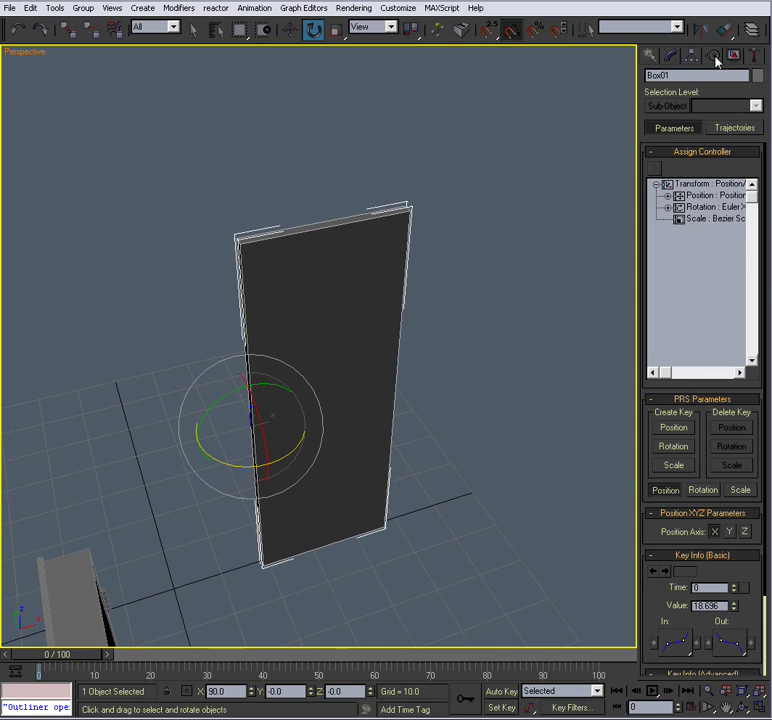
click(668, 208)
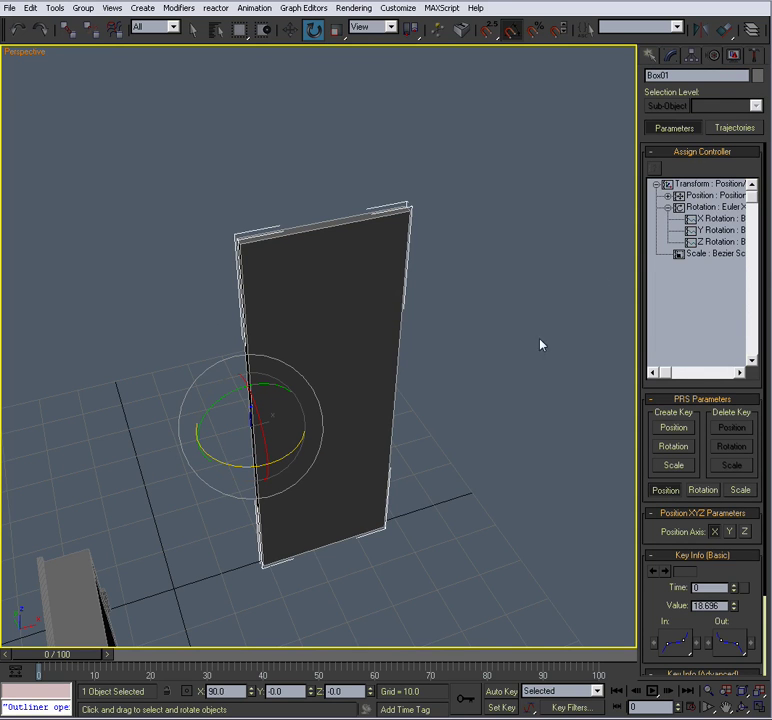
alt+middle_drag(401, 401, 378, 566)
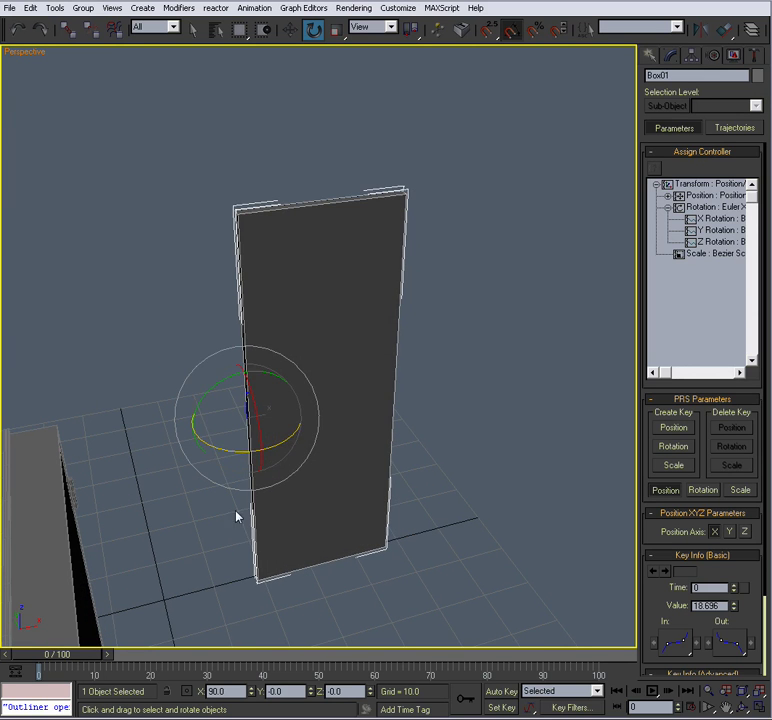
drag(240, 458, 270, 441)
right_click(270, 441)
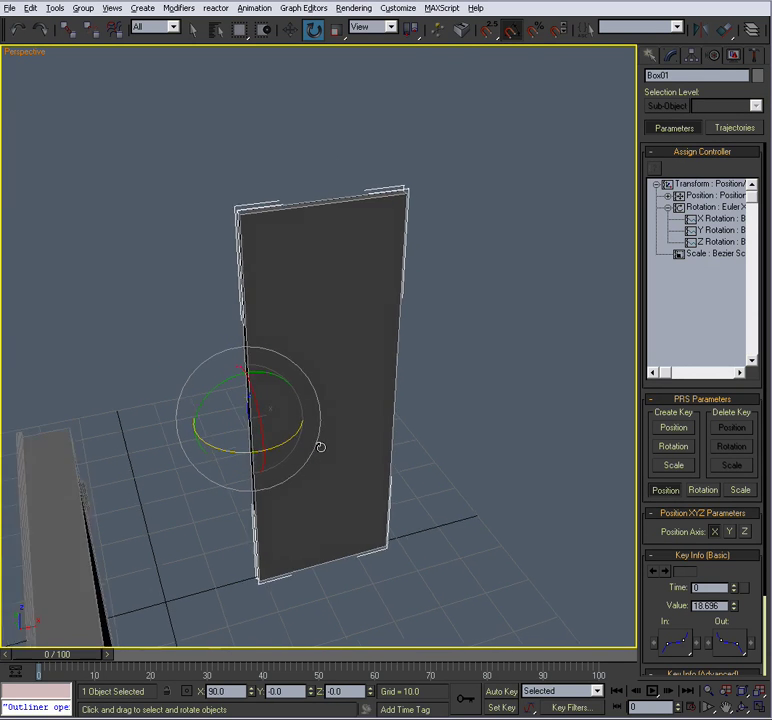
alt+middle_drag(320, 447, 348, 450)
Step: Assign a Float Limit controller to Box01's Z Rotation track and move its settings dialog into full view
click(718, 242)
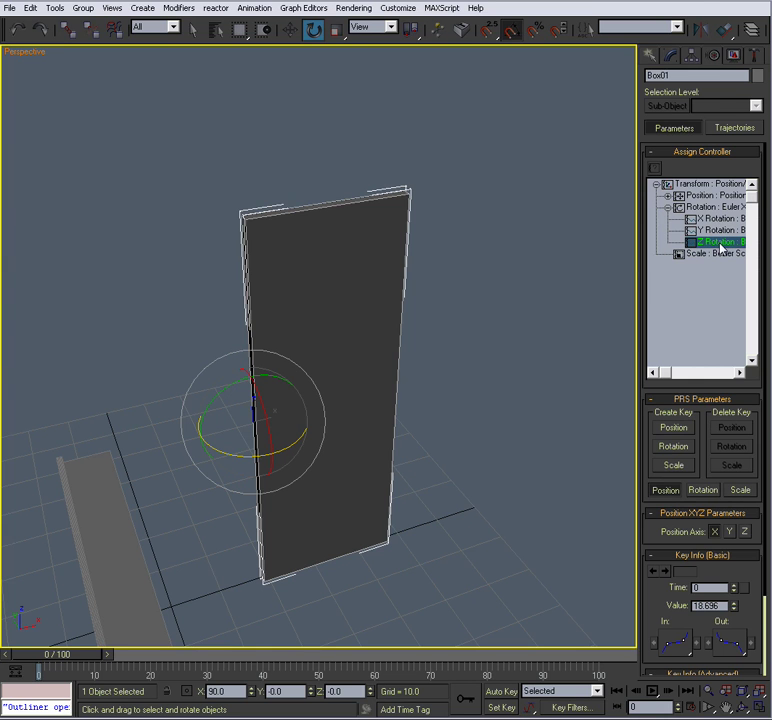
click(655, 173)
click(318, 283)
click(390, 482)
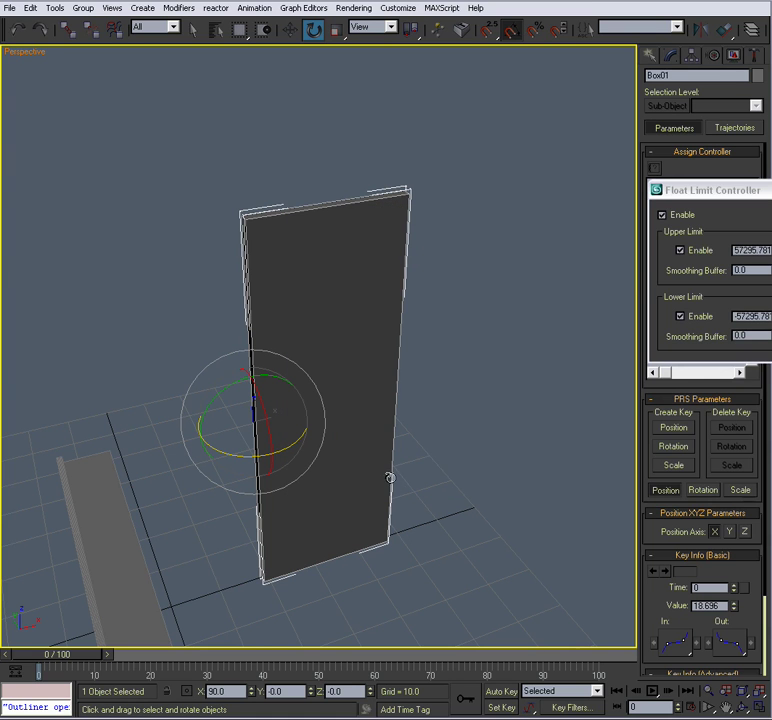
drag(714, 191, 517, 174)
middle_drag(284, 386, 221, 374)
scroll(221, 374, up, 3)
drag(160, 494, 255, 494)
scroll(253, 494, down, 4)
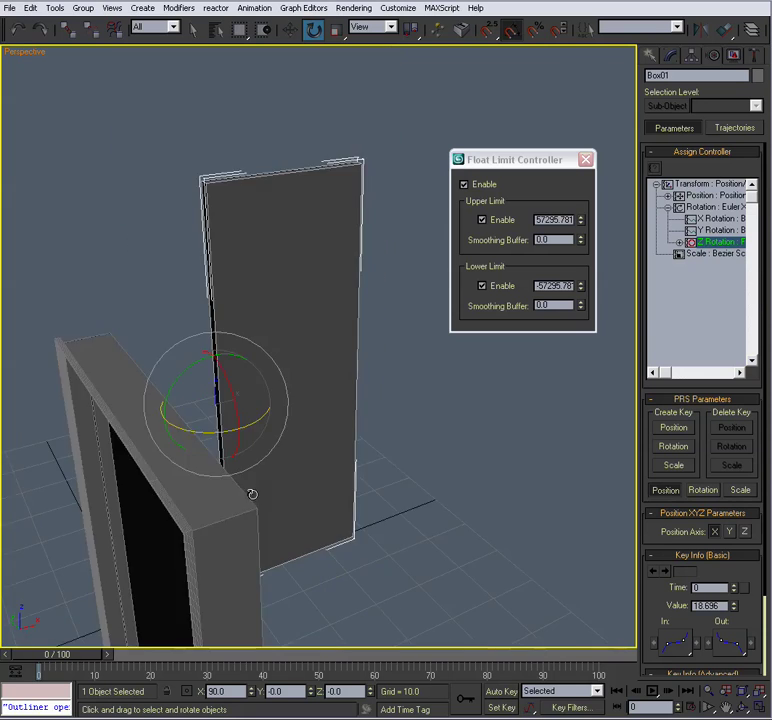
alt+middle_drag(245, 511, 255, 502)
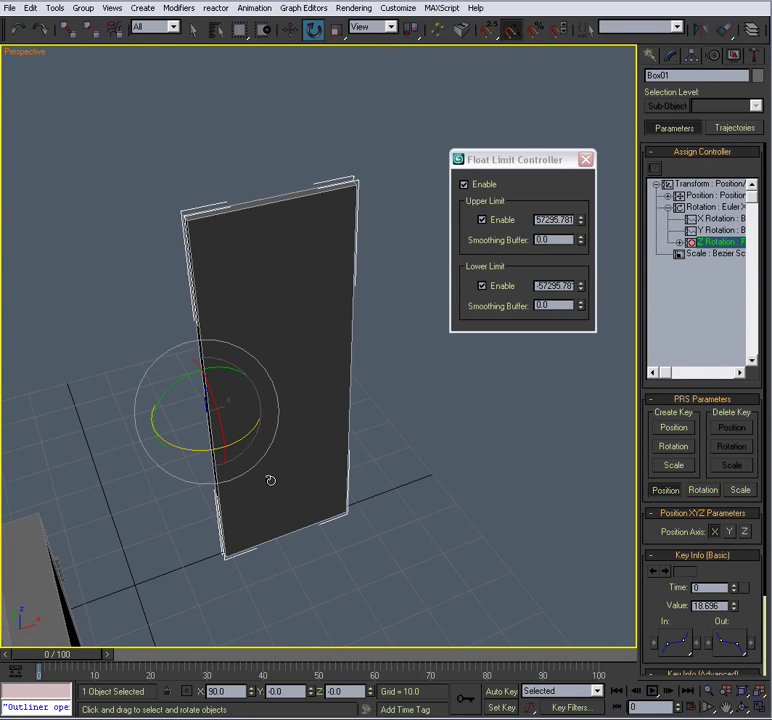
Step: Set both the upper and lower Z rotation limits of Box01 to 0 and try rotating the box about Z
right_click(581, 220)
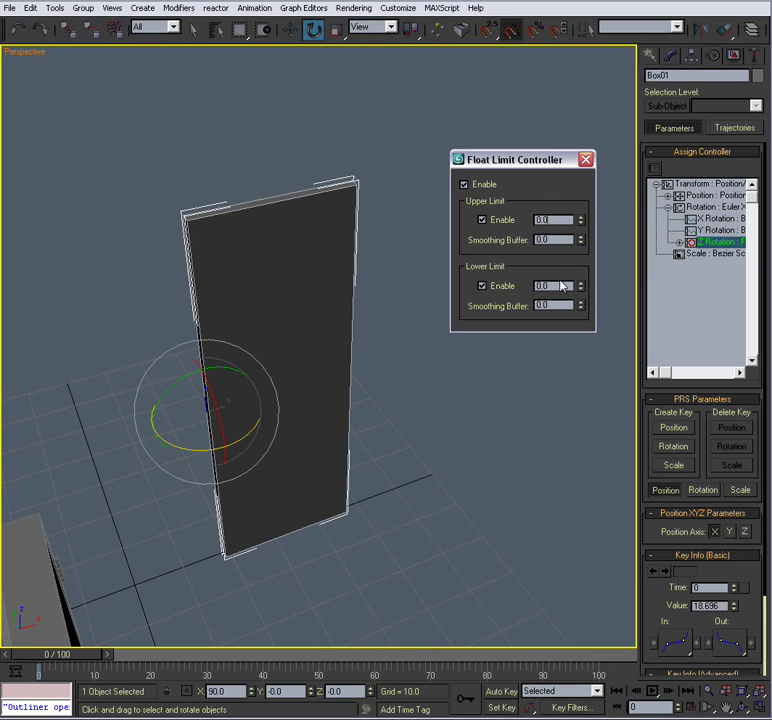
alt+middle_drag(310, 380, 286, 377)
drag(215, 439, 250, 437)
drag(224, 437, 255, 427)
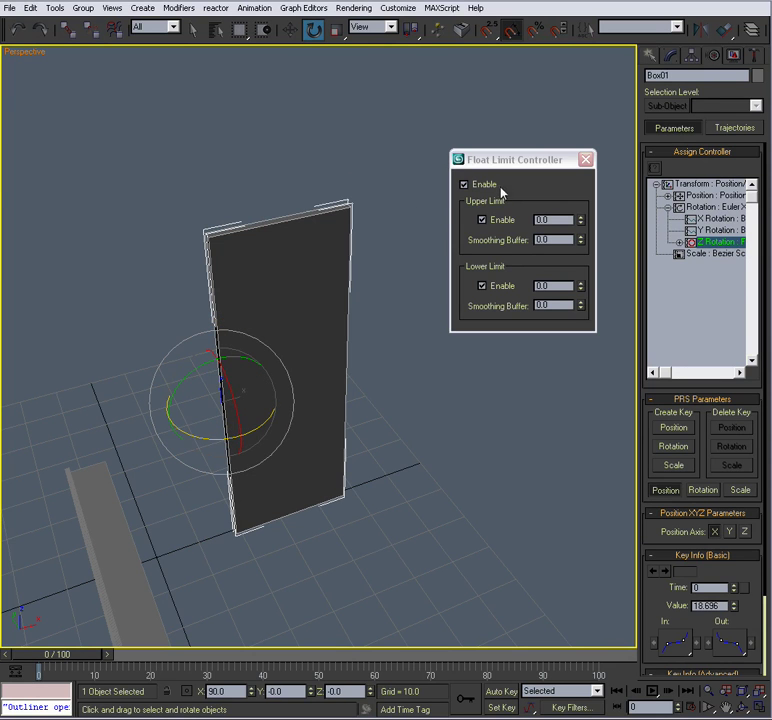
Step: Raise Box01's upper Z rotation limit to 180 and test swinging the box about Z
drag(505, 167, 515, 166)
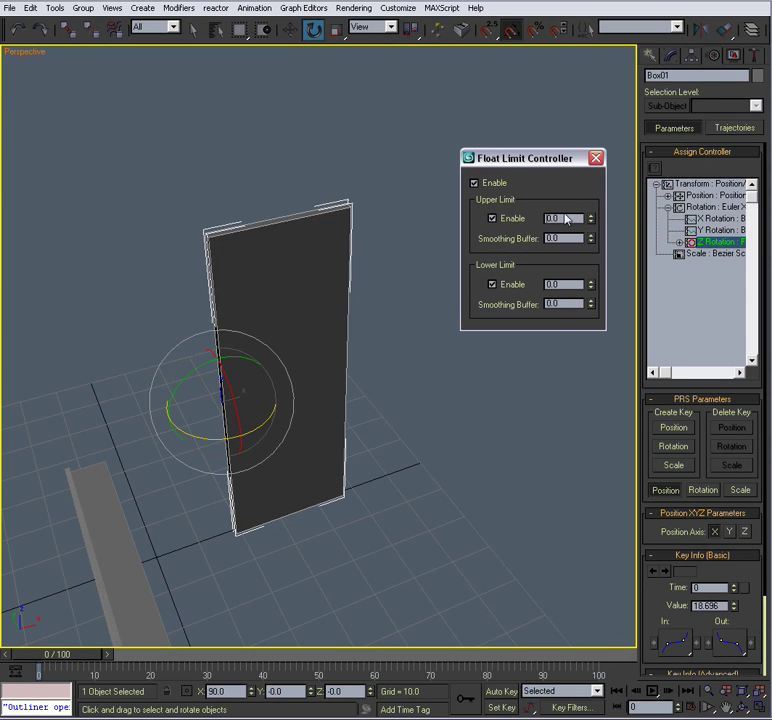
double_click(562, 218)
text(18)
drag(202, 438, 227, 413)
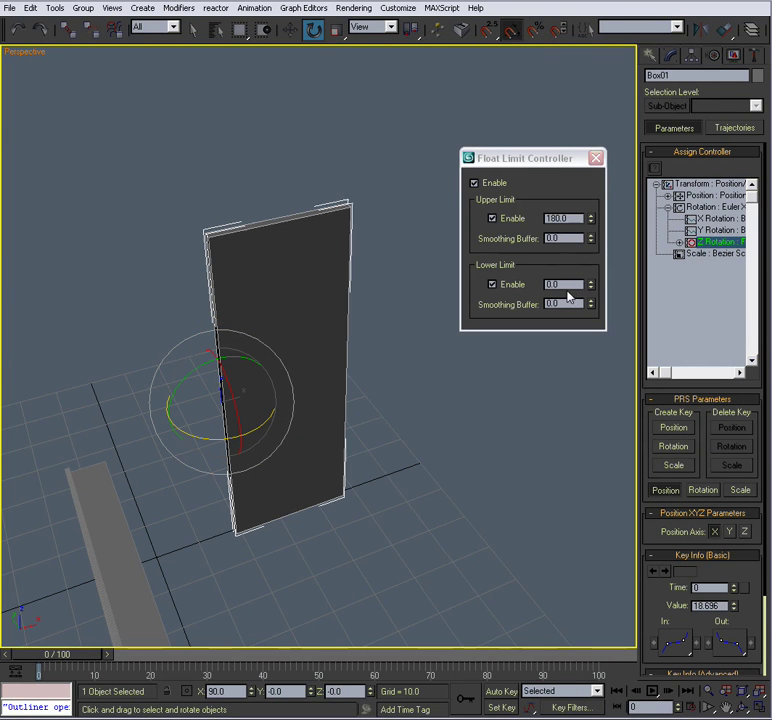
Step: Set Box01's Z rotation limits to 120 upper and -120 lower, and test the swing in both directions
click(513, 293)
text(-)
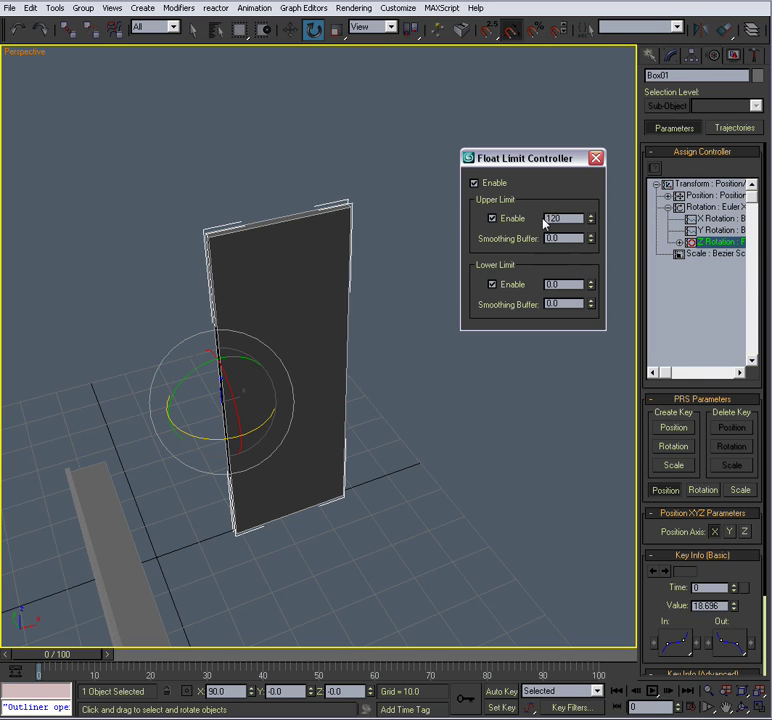
double_click(561, 284)
text(-1)
drag(208, 438, 241, 431)
mouse_move(241, 431)
alt+middle_down()
mouse_move(255, 410)
mouse_move(226, 435)
alt+middle_up()
drag(226, 435, 186, 434)
alt+middle_drag(186, 434, 409, 321)
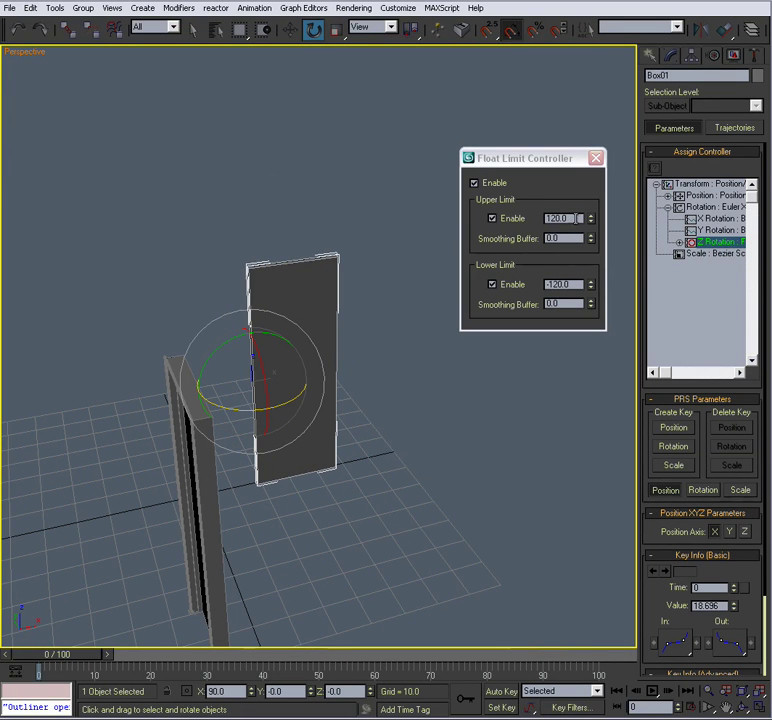
Step: Set Box01's Z rotation limits to 170 upper and 0 lower, test the swing, and deselect the box
drag(580, 218, 531, 219)
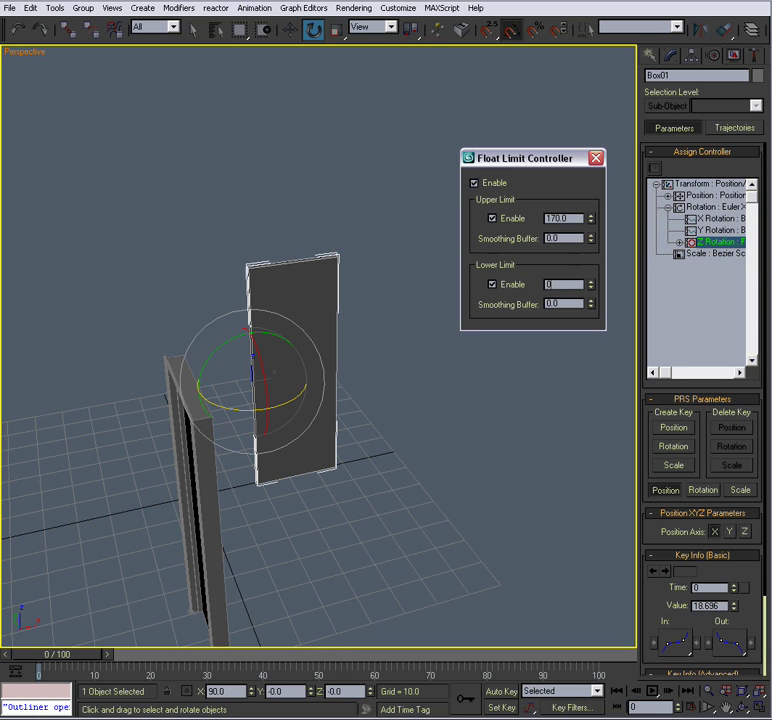
drag(247, 416, 222, 410)
click(401, 476)
Step: Select the framed door D_Door_01 and close Box01's Float Limit Controller settings
alt+middle_drag(401, 476, 287, 445)
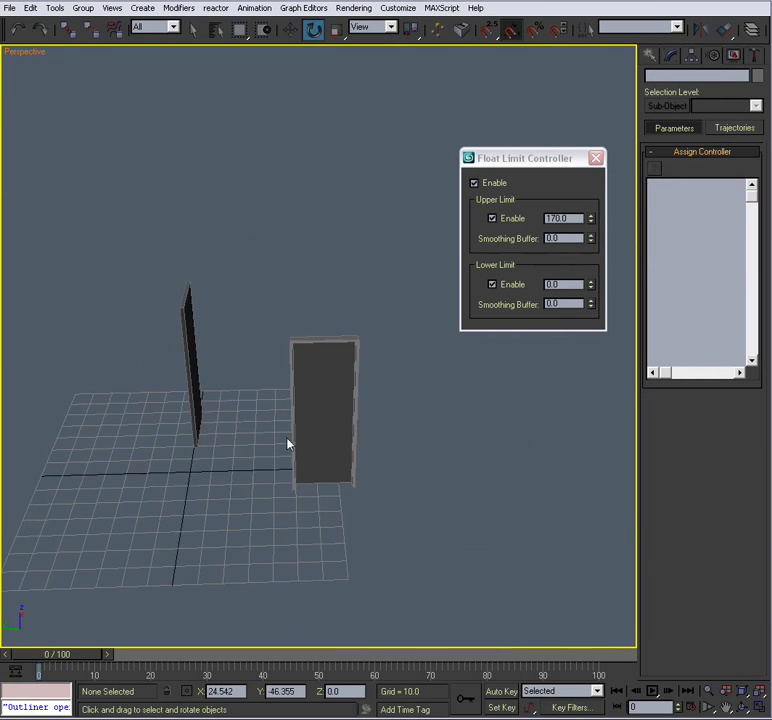
click(340, 420)
alt+middle_drag(345, 419, 380, 402)
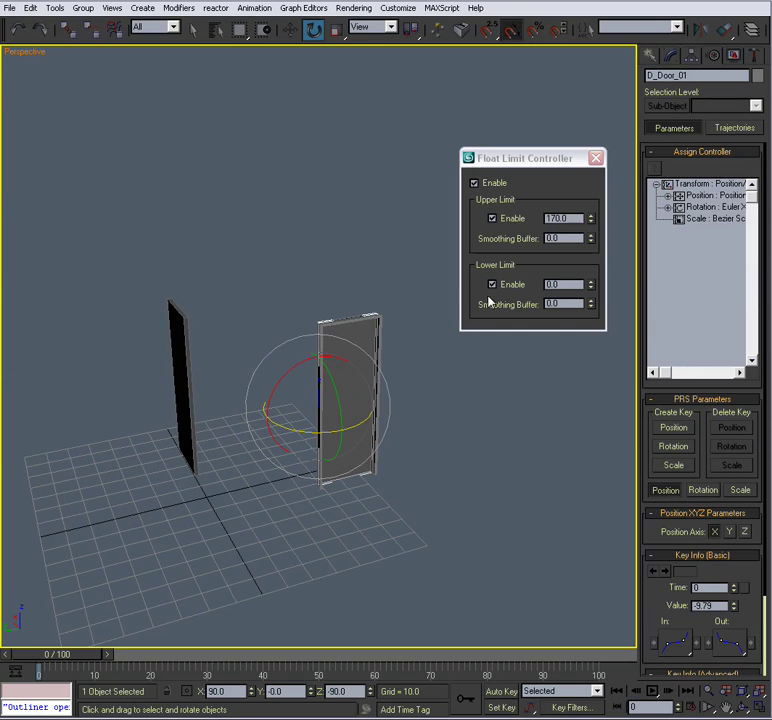
click(595, 158)
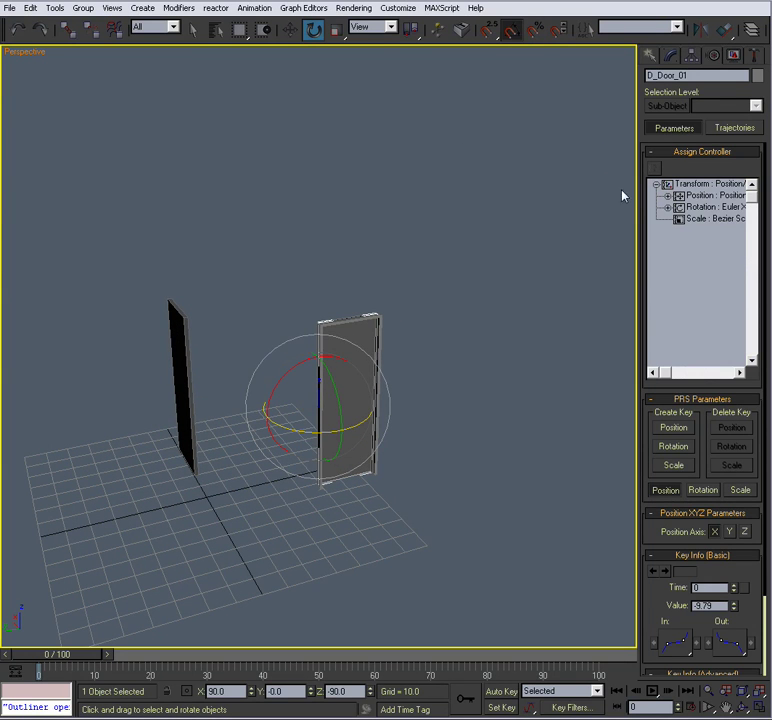
Step: Expand D_Door_01's Rotation tracks and open the properties of its Z Rotation limit controller in full view
click(668, 208)
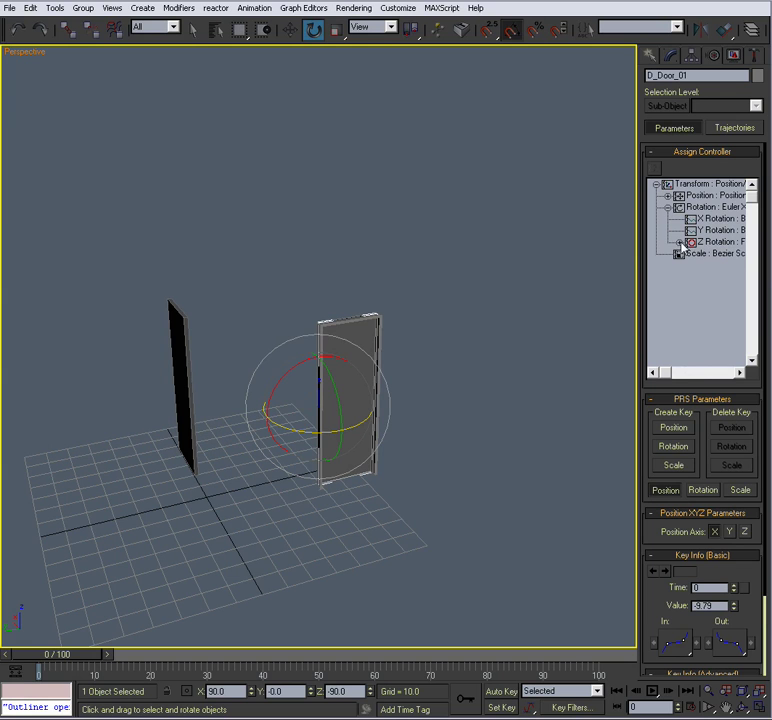
click(680, 242)
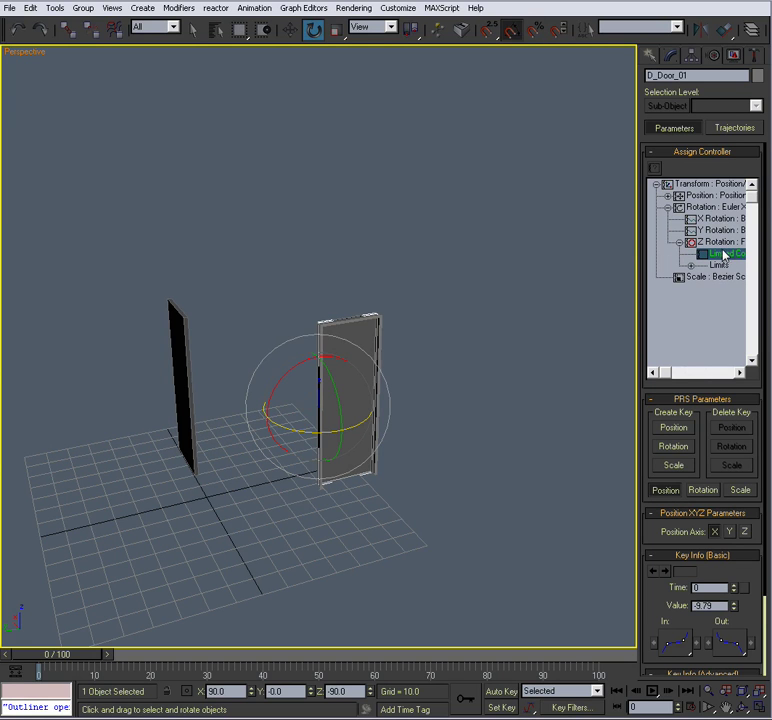
right_click(723, 253)
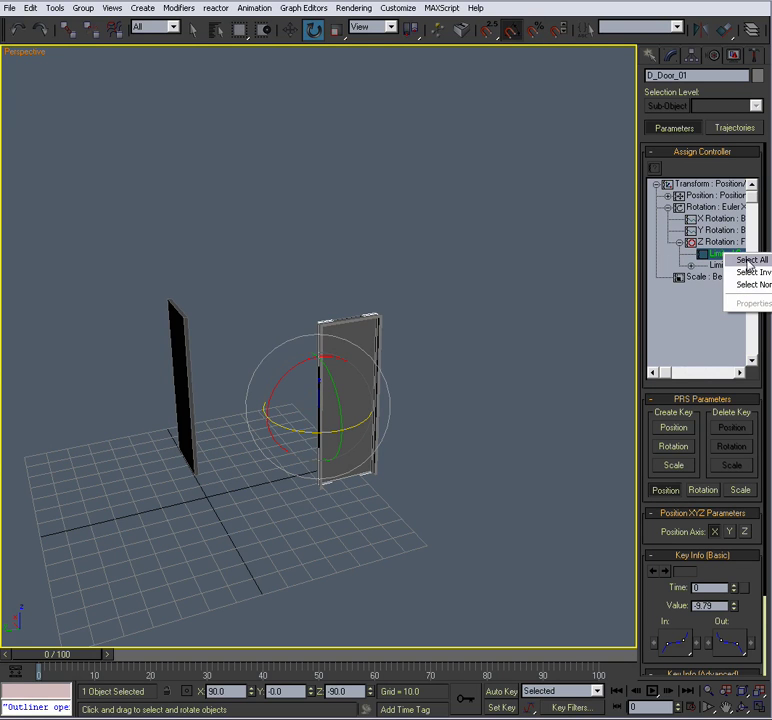
click(713, 255)
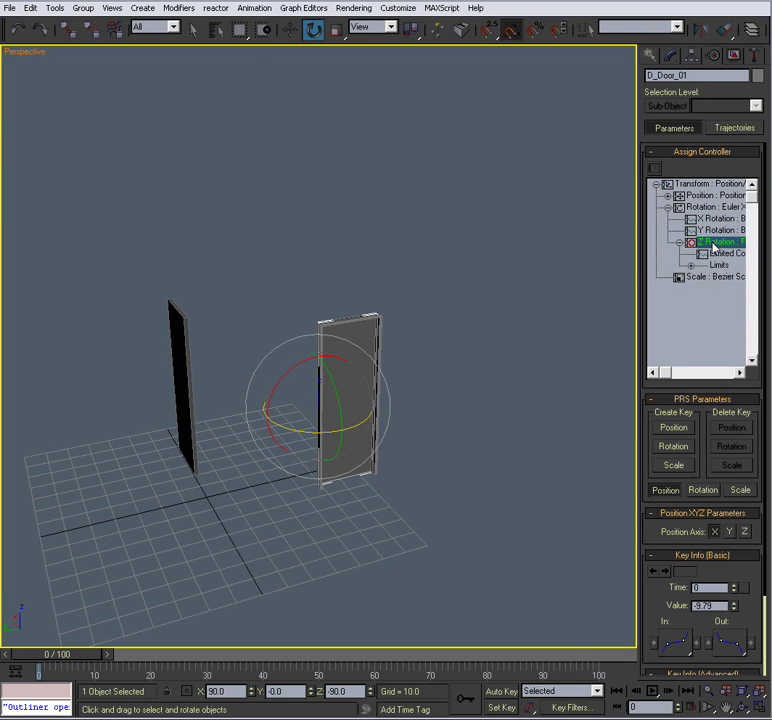
right_click(713, 246)
click(732, 324)
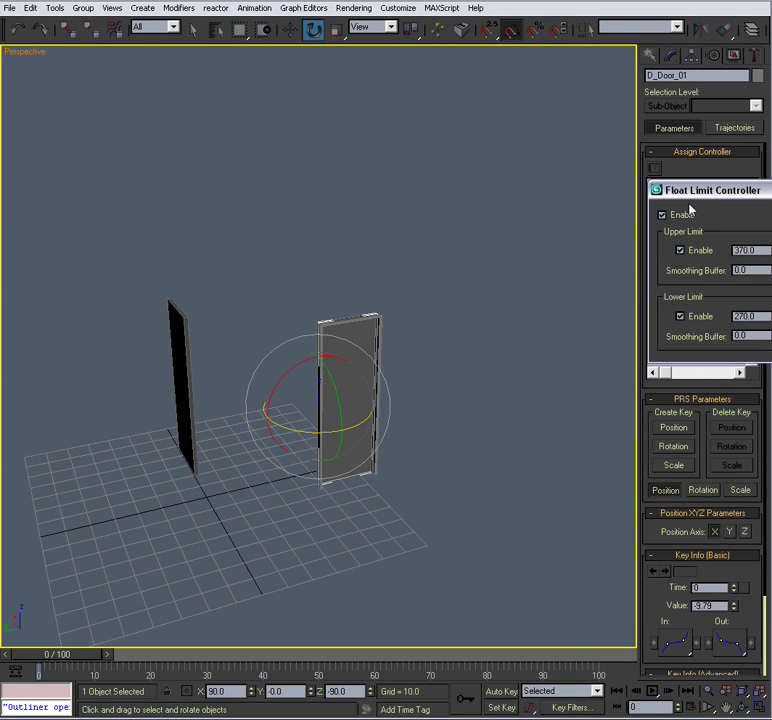
drag(708, 197, 513, 159)
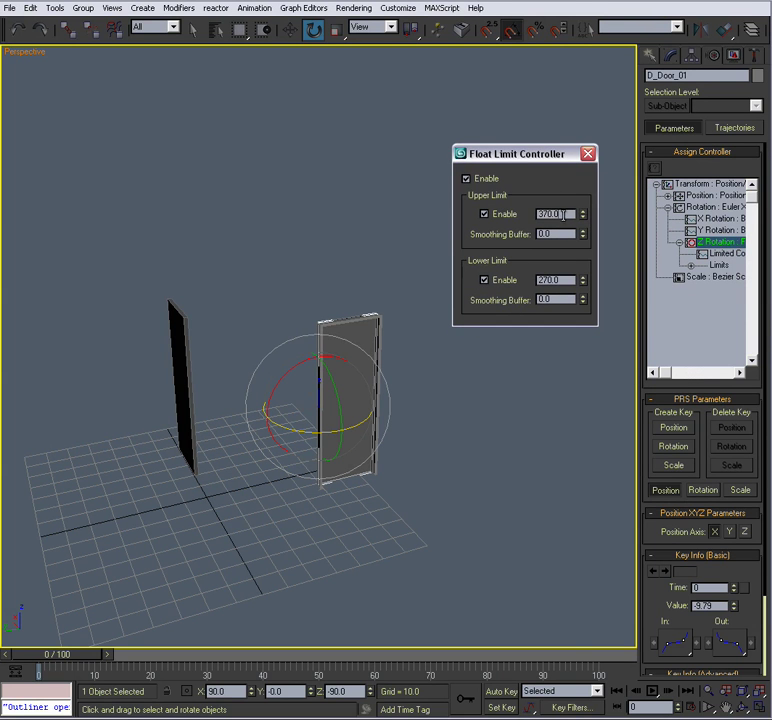
Step: Test swinging D_Door_01 about Z within its rotation limits, and close the limit controller settings
middle_drag(297, 310, 219, 290)
scroll(228, 305, up, 5)
middle_drag(240, 332, 264, 317)
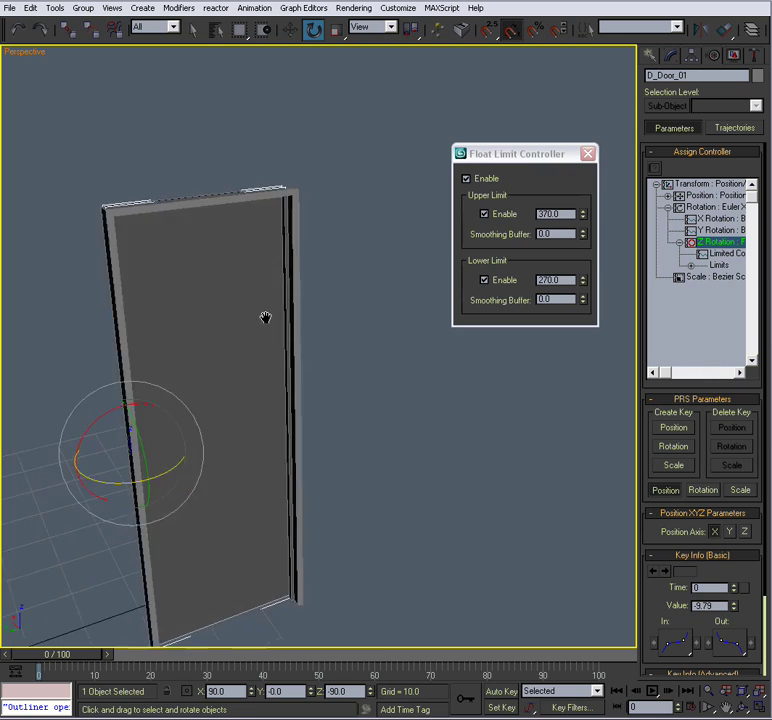
scroll(266, 320, down, 3)
drag(262, 410, 167, 437)
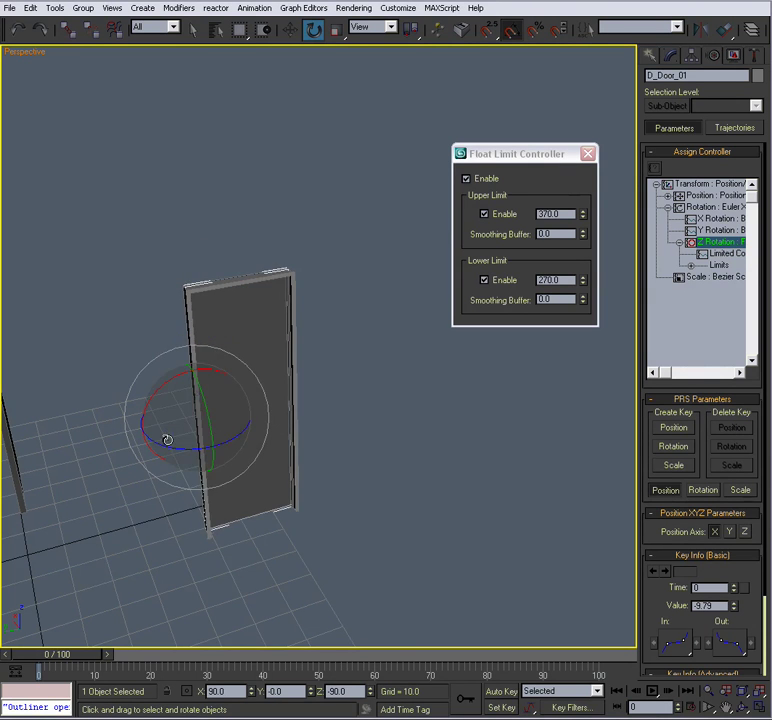
middle_drag(239, 373, 264, 383)
click(588, 154)
Step: Delete the test box Box01 from the scene
click(474, 264)
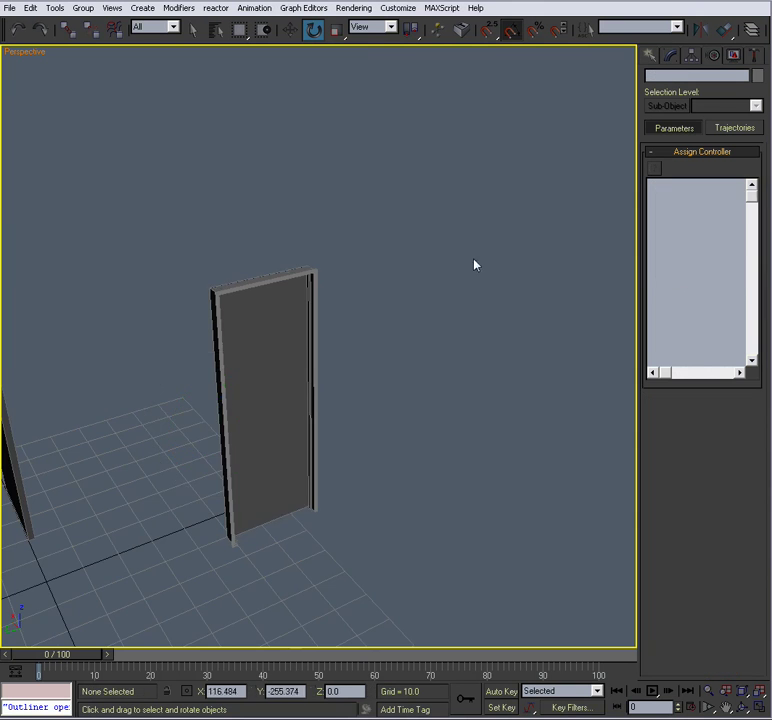
alt+middle_drag(474, 264, 399, 305)
scroll(201, 332, down, 3)
click(185, 338)
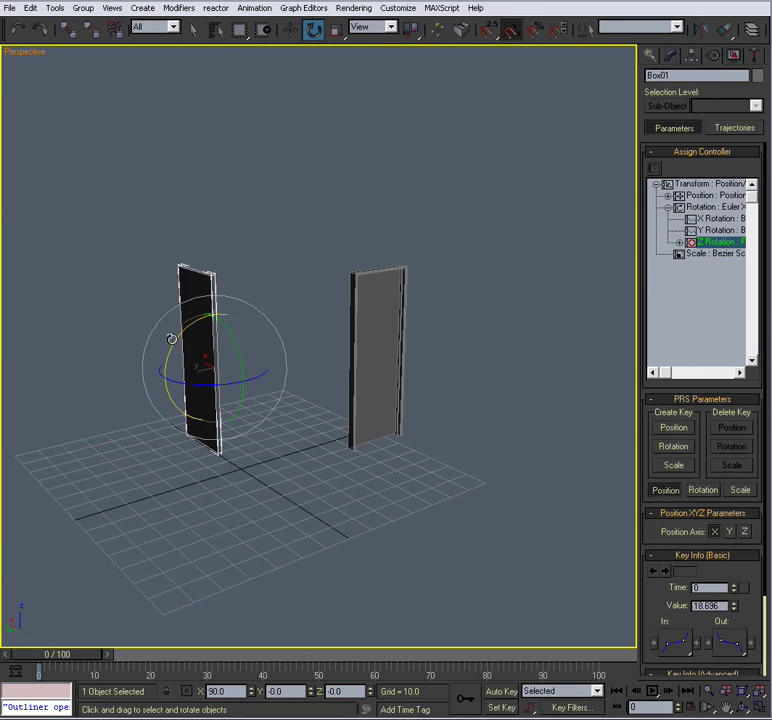
key(Delete)
Step: Examine the finished door with its frame and hinges from several angles, both close up and as a whole
scroll(200, 341, up, 5)
mouse_move(265, 317)
middle_down()
mouse_move(200, 341)
mouse_move(300, 329)
mouse_move(263, 342)
middle_up()
scroll(257, 346, down, 3)
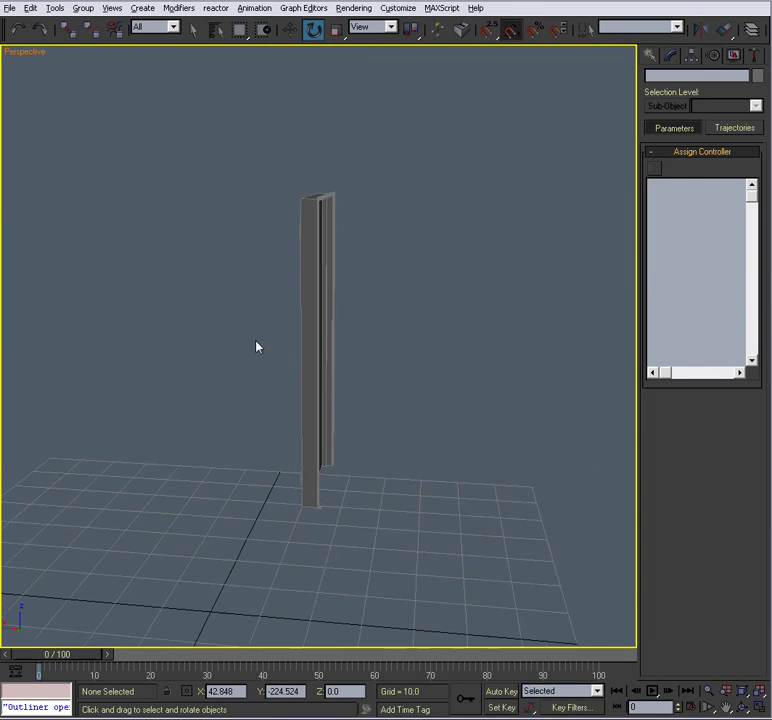
scroll(382, 352, up, 8)
scroll(358, 361, up, 3)
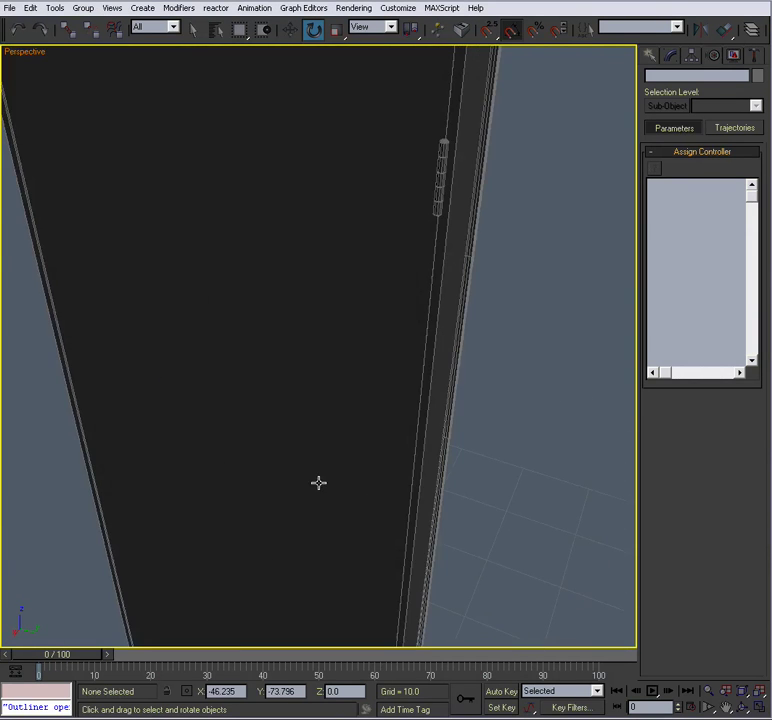
scroll(358, 407, up, 5)
scroll(258, 381, down, 6)
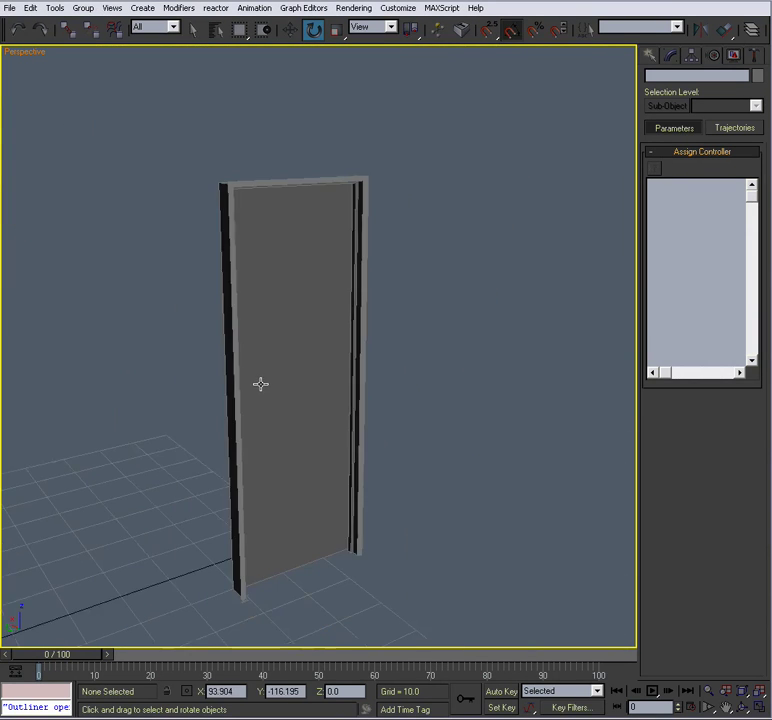
alt+middle_drag(297, 389, 256, 250)
click(279, 183)
click(447, 283)
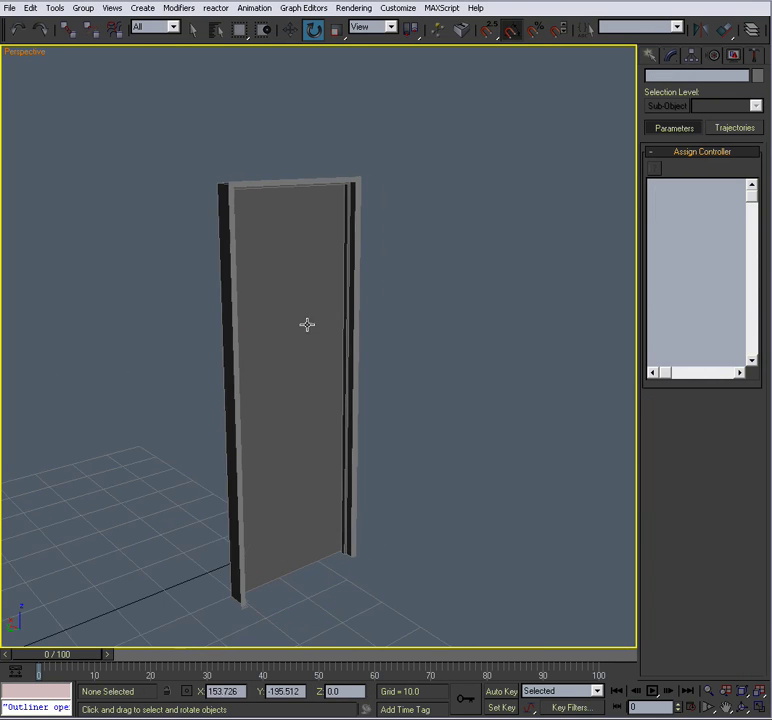
alt+middle_drag(306, 324, 307, 327)
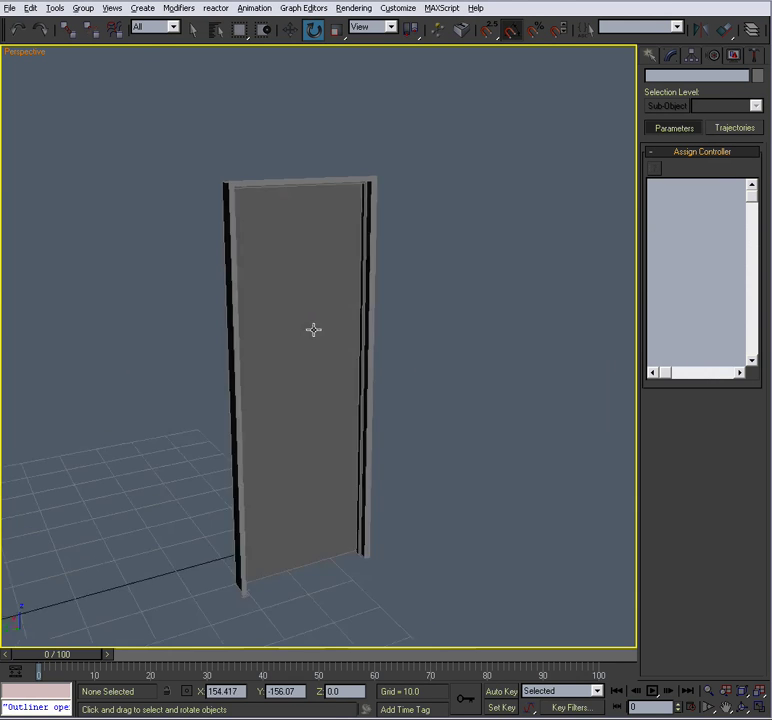
scroll(312, 329, up, 5)
alt+middle_drag(363, 326, 338, 329)
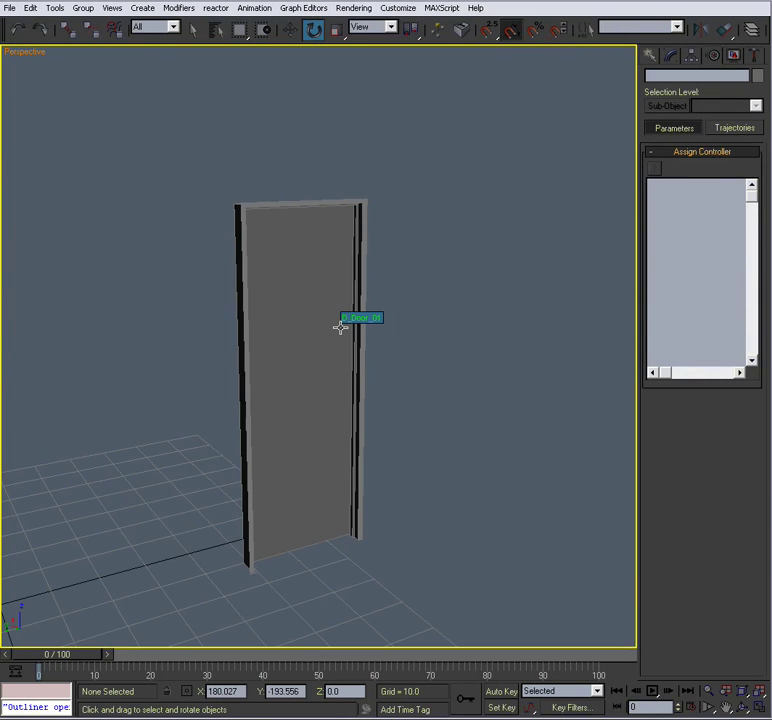